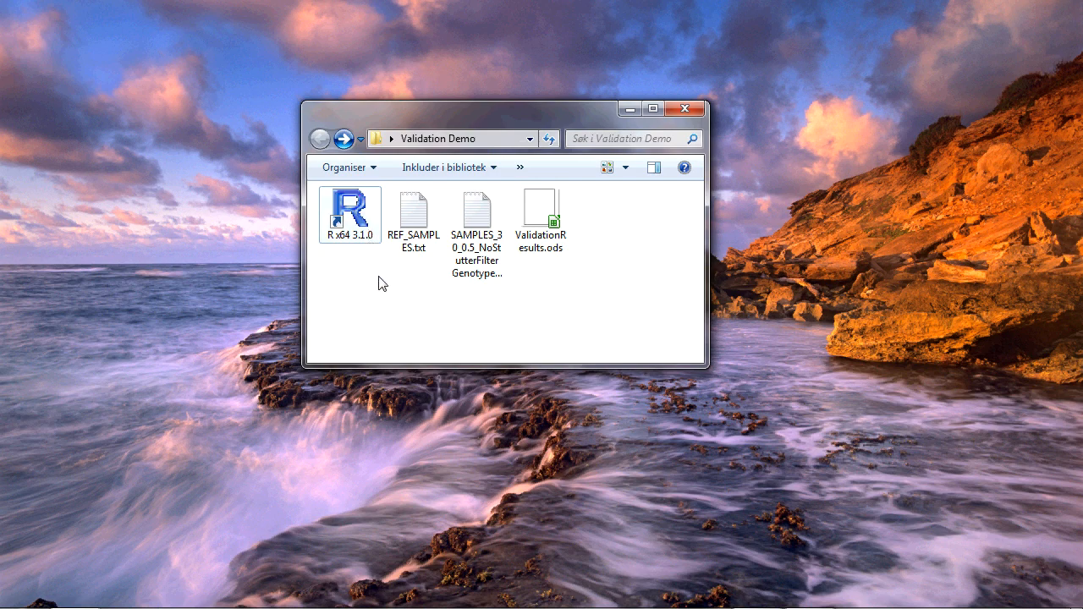
Step: Check the start folder setting in the properties of the R x64 3.1.0 shortcut, leaving the properties unchanged
{"action": "right_click", "coordinate": [364, 234]}
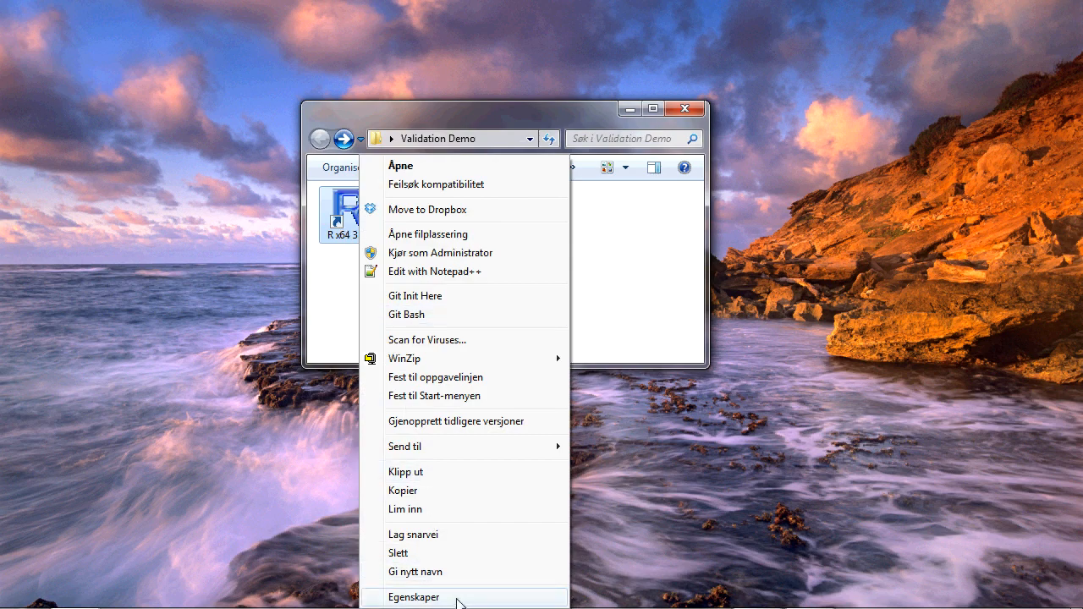
{"action": "left_click", "coordinate": [457, 598]}
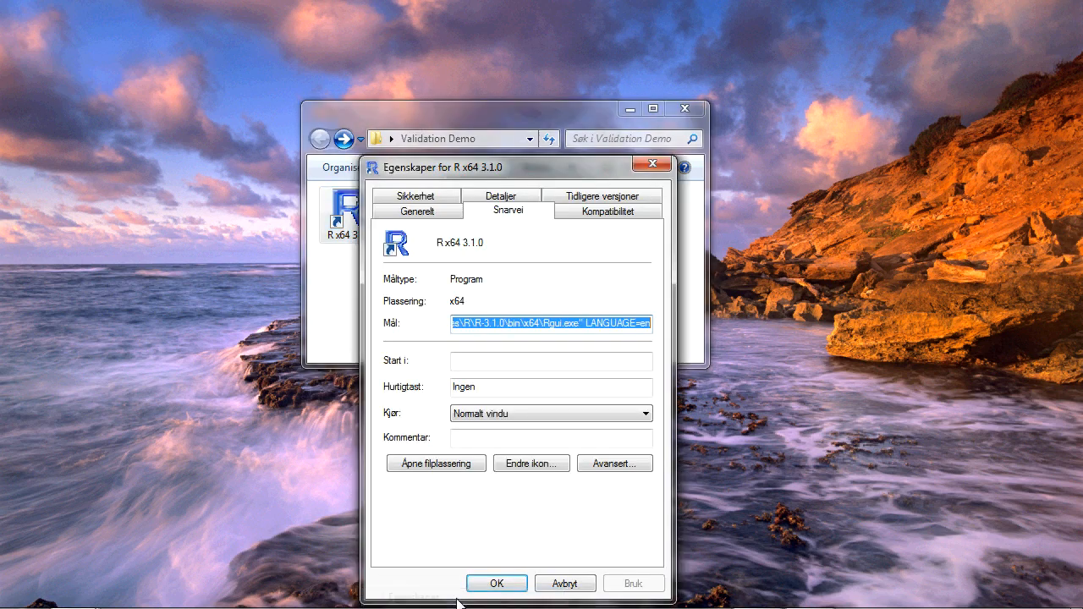
{"action": "left_click", "coordinate": [465, 363]}
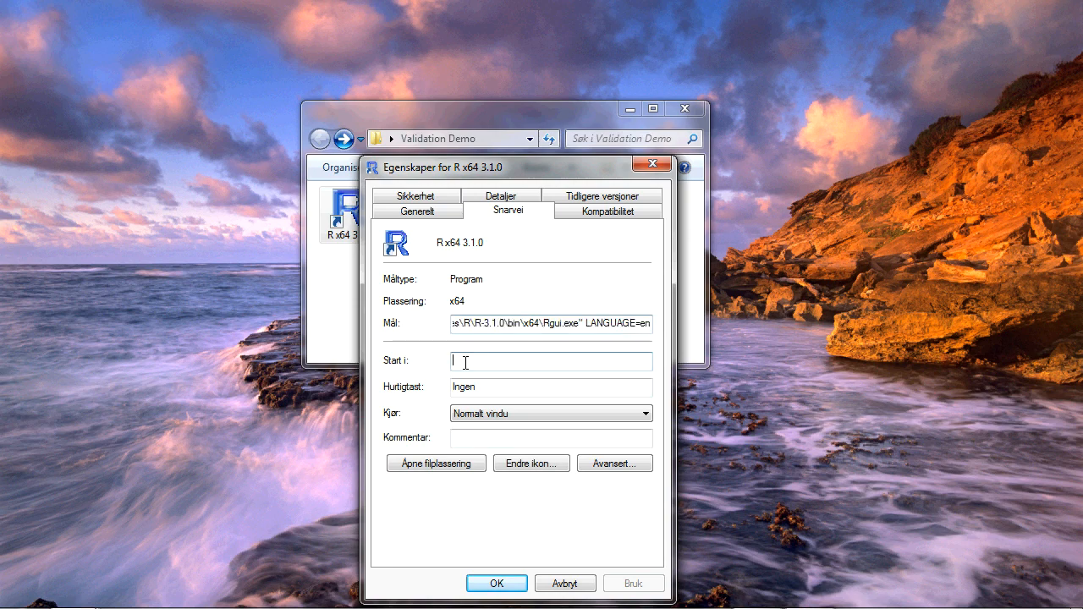
{"action": "mouse_move", "coordinate": [469, 362]}
{"action": "left_mouse_down"}
{"action": "mouse_move", "coordinate": [640, 358]}
{"action": "mouse_move", "coordinate": [467, 361]}
{"action": "left_mouse_up"}
{"action": "left_click", "coordinate": [554, 585]}
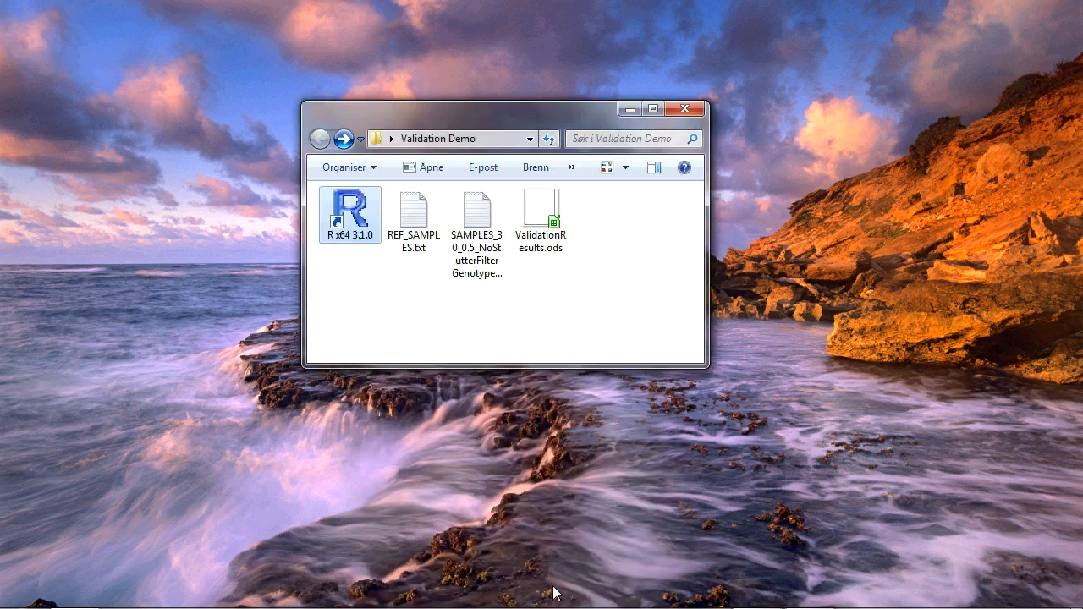
{"action": "left_click", "coordinate": [582, 310]}
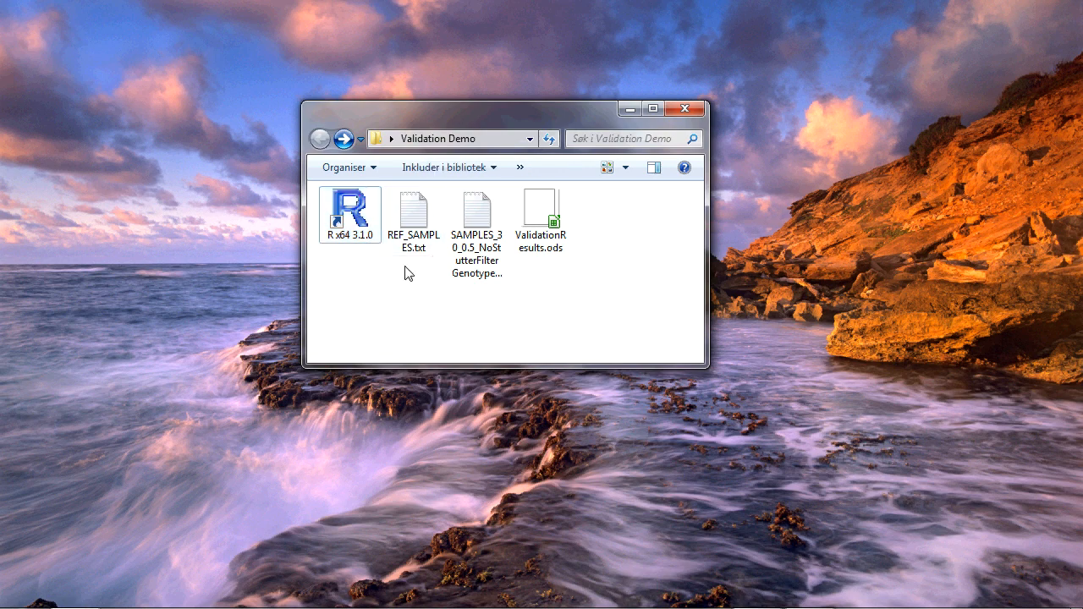
Step: Examine the contents of SAMPLES_30_0.5_NoStutterFilter Genotypes Table.txt and close it
{"action": "double_click", "coordinate": [475, 211]}
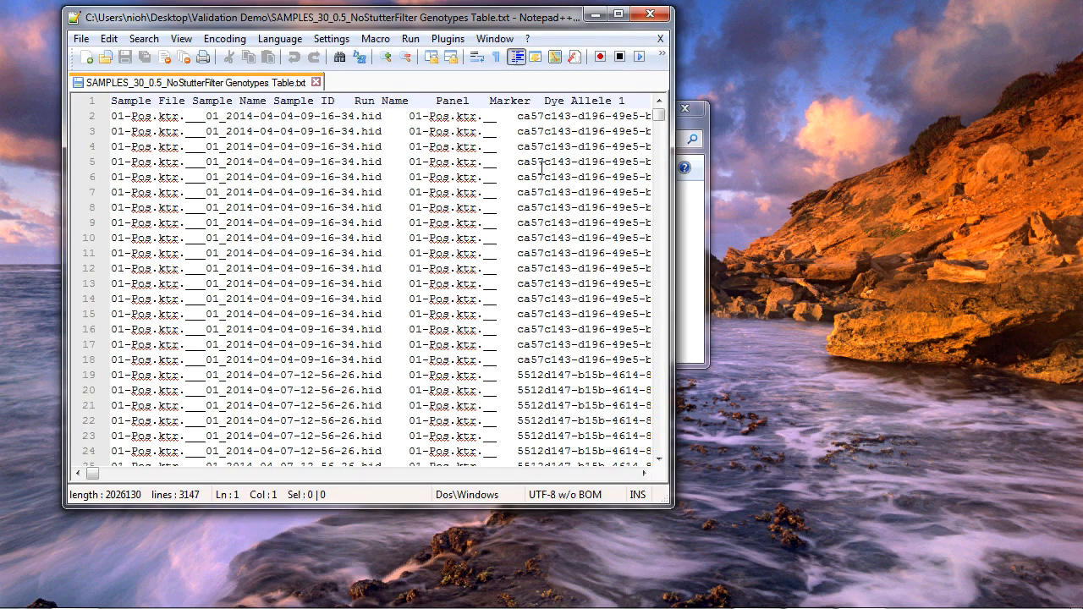
{"action": "left_click", "coordinate": [619, 14]}
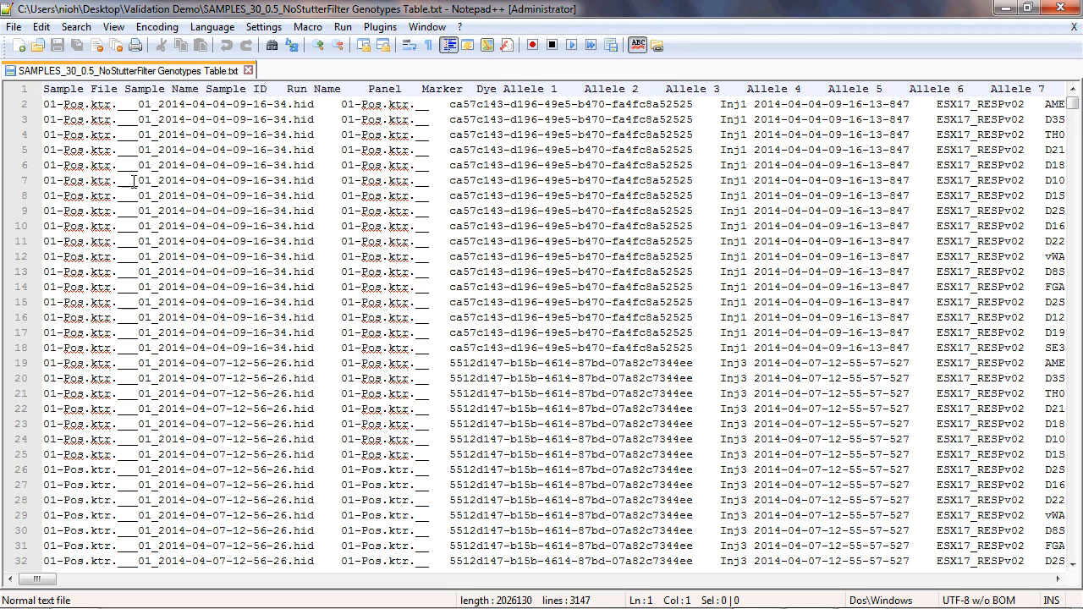
{"action": "left_click", "coordinate": [1060, 7]}
{"action": "left_click", "coordinate": [534, 295]}
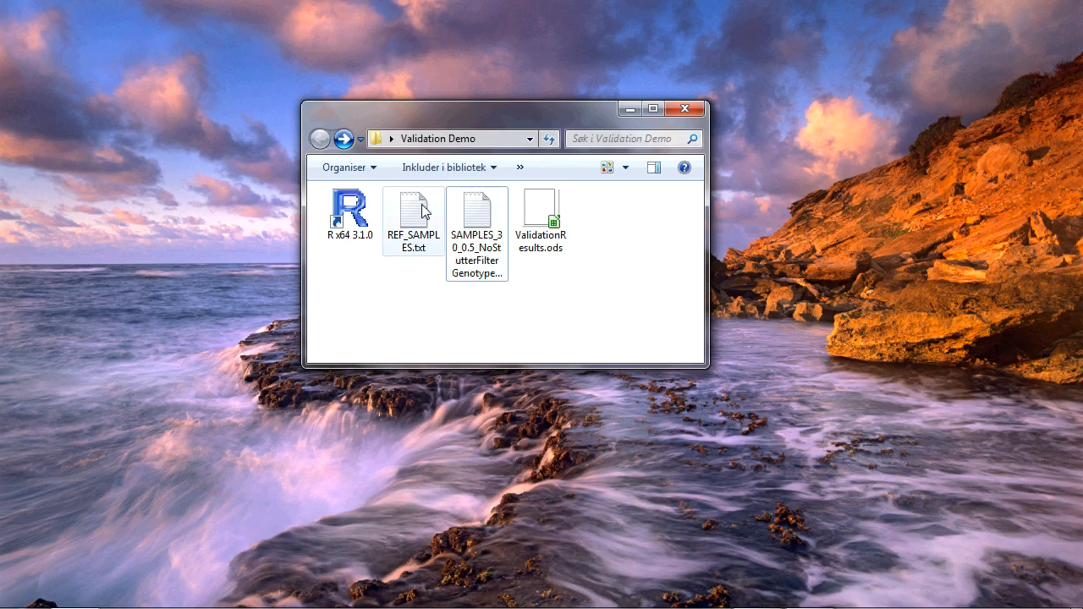
Step: Examine the reference profiles in REF_SAMPLES.txt and close the file
{"action": "double_click", "coordinate": [416, 210]}
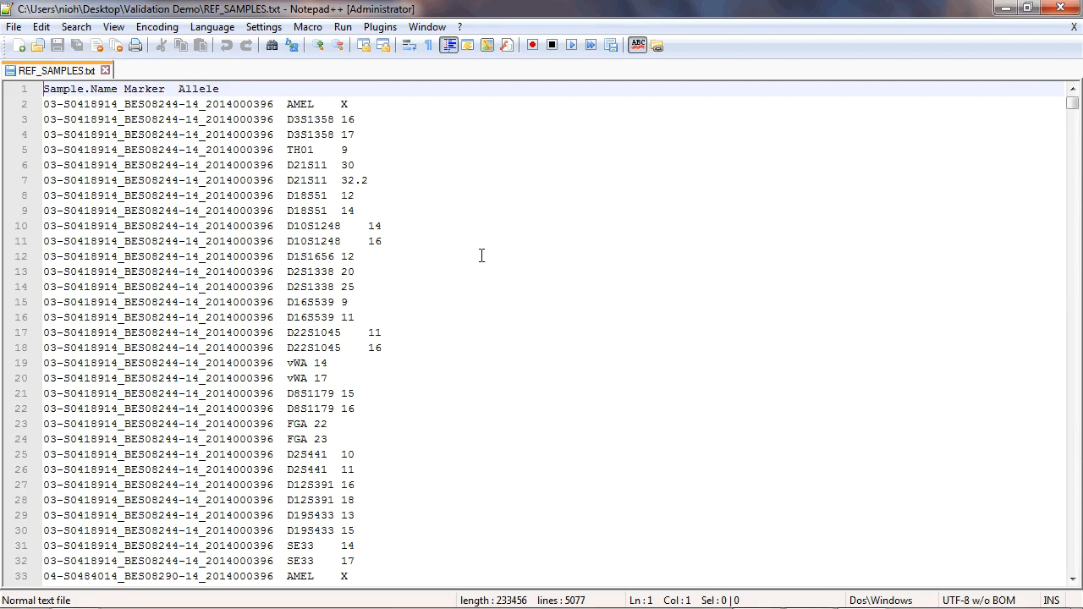
{"action": "left_click", "coordinate": [1060, 8]}
{"action": "left_click", "coordinate": [630, 292]}
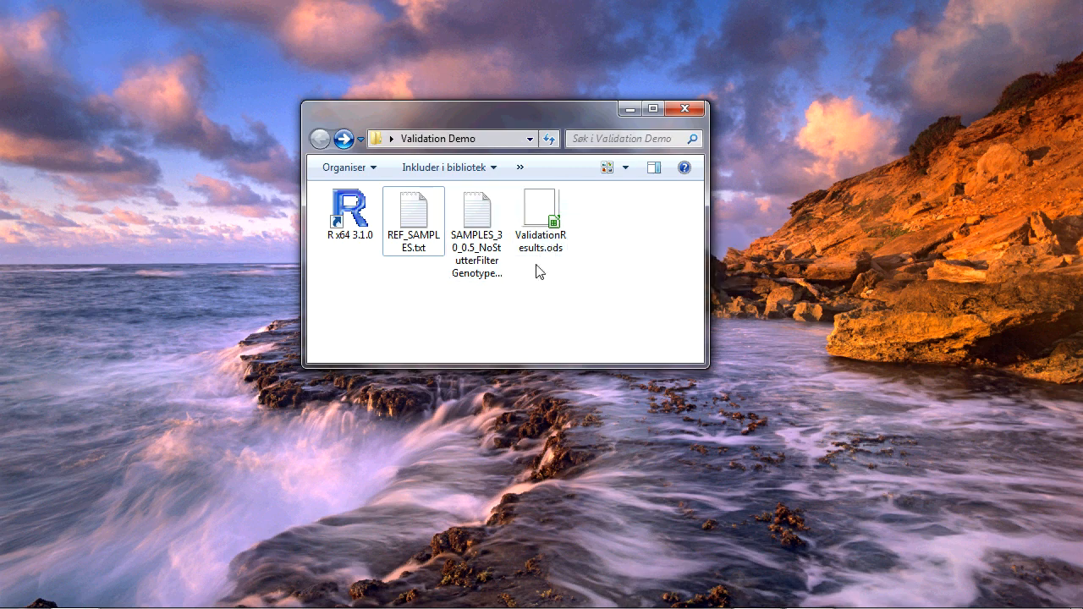
Step: Start R x64 3.1.0, load the strvalidator library and launch its graphical interface with strvalidator()
{"action": "double_click", "coordinate": [349, 211]}
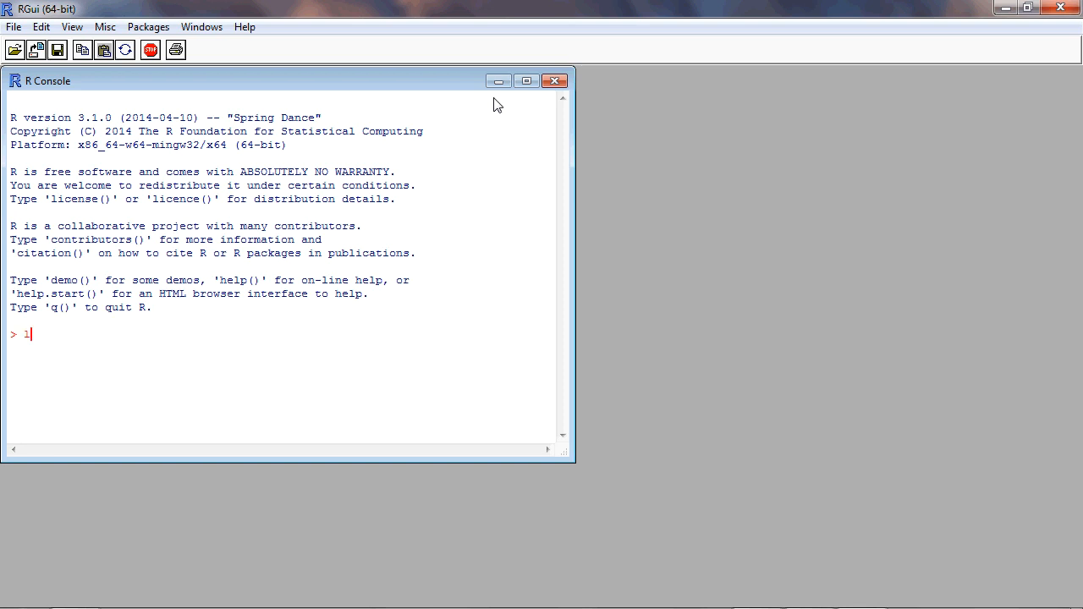
{"action": "type", "text": "brary(strvalidator"}
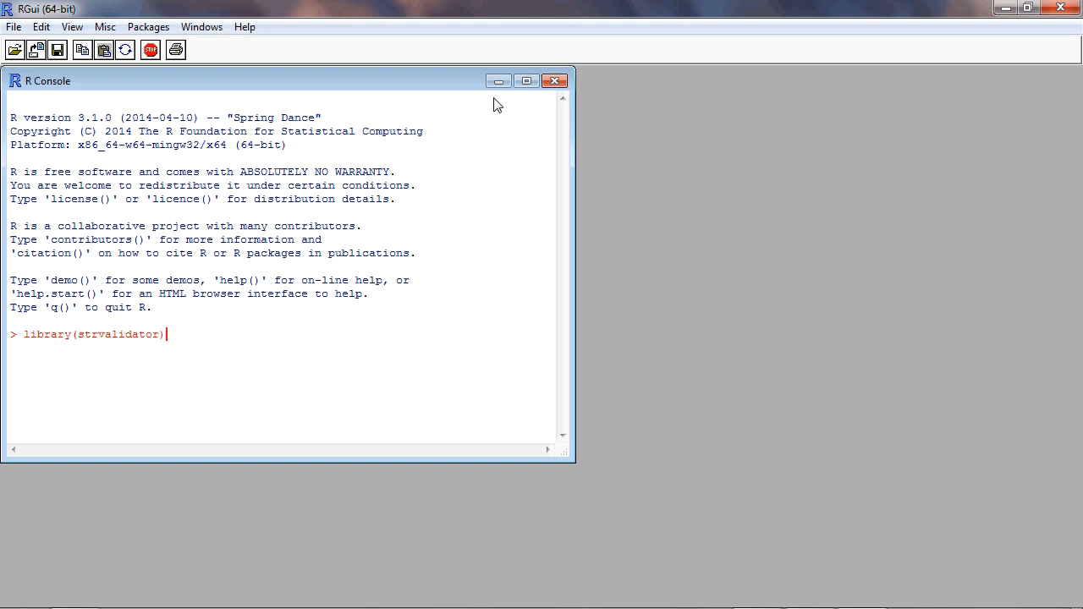
{"action": "key", "text": "Return"}
{"action": "type", "text": "strvalidator("}
{"action": "key", "text": "Return"}
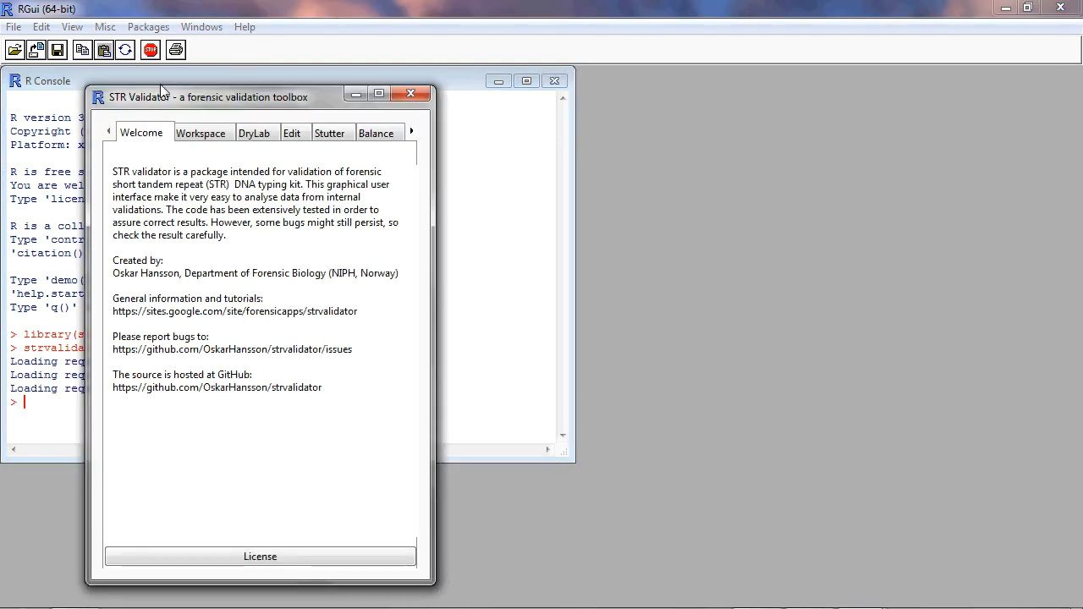
Step: Minimize RGui and arrange the STR Validator window and the Validation Demo folder side by side on the desktop
{"action": "left_click_drag", "start_coordinate": [177, 98], "coordinate": [706, 71]}
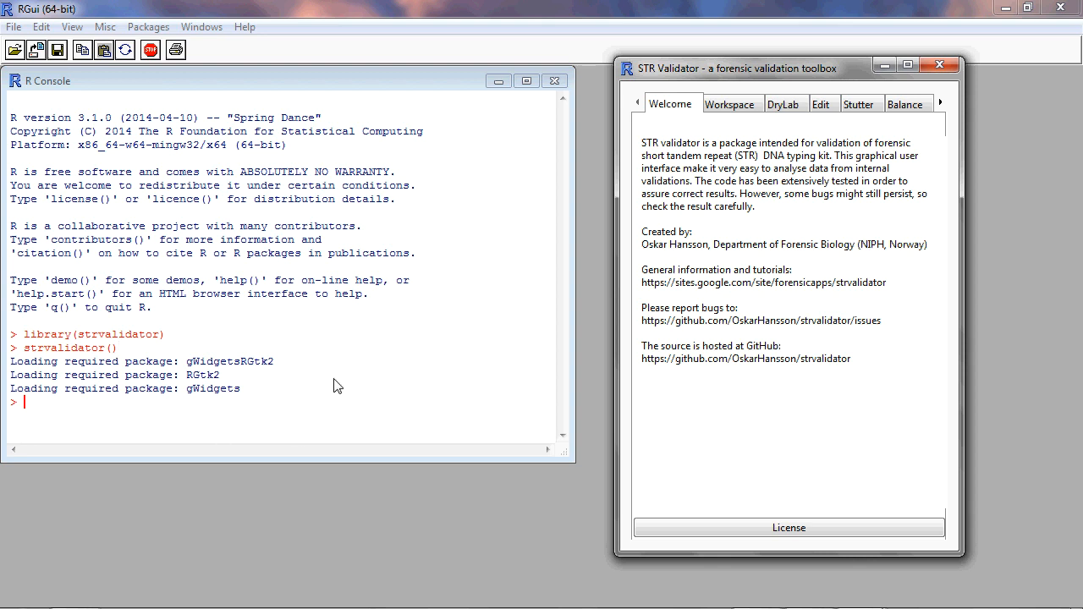
{"action": "left_click", "coordinate": [1002, 10]}
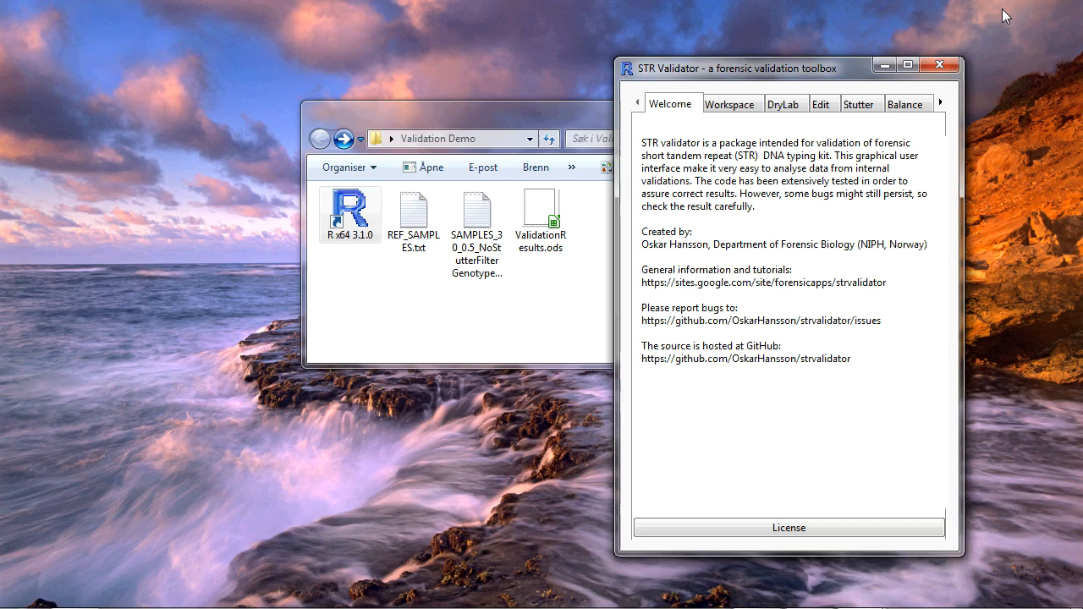
{"action": "left_click_drag", "start_coordinate": [754, 68], "coordinate": [185, 57]}
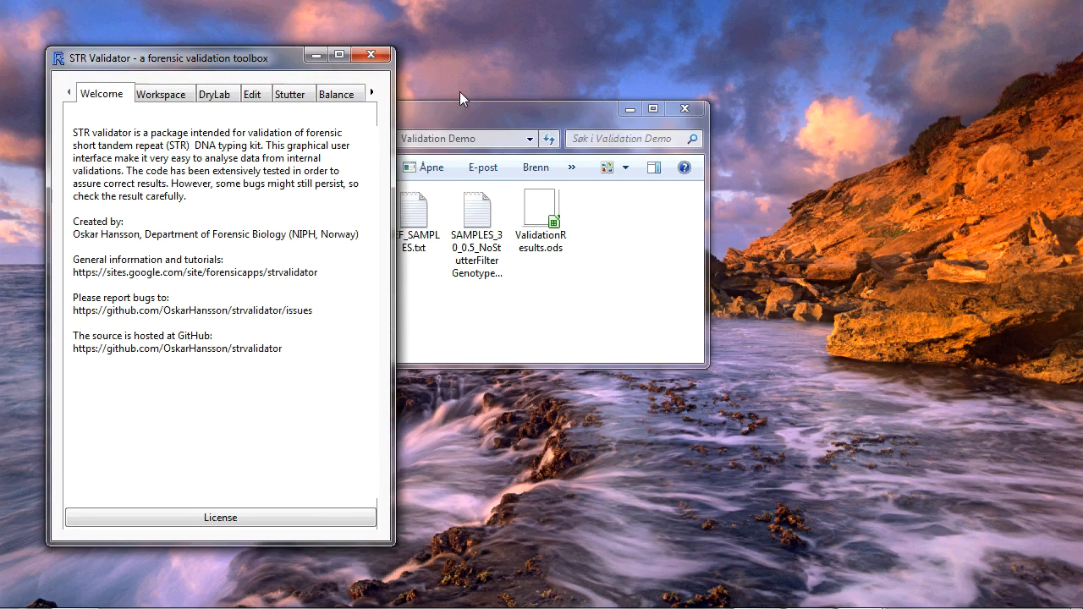
{"action": "left_click_drag", "start_coordinate": [479, 112], "coordinate": [736, 156]}
{"action": "left_click_drag", "start_coordinate": [222, 61], "coordinate": [317, 67]}
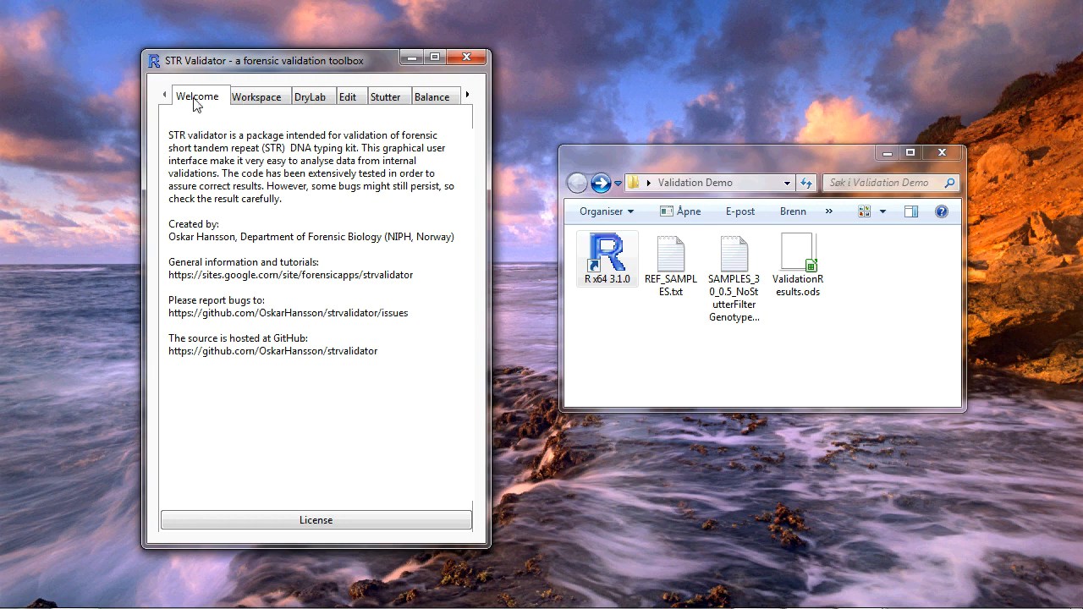
Step: Import the single file SAMPLES_30_0.5_NoStutterFilter Genotypes Table.txt into the STR Validator workspace as val_raw
{"action": "left_click", "coordinate": [258, 100]}
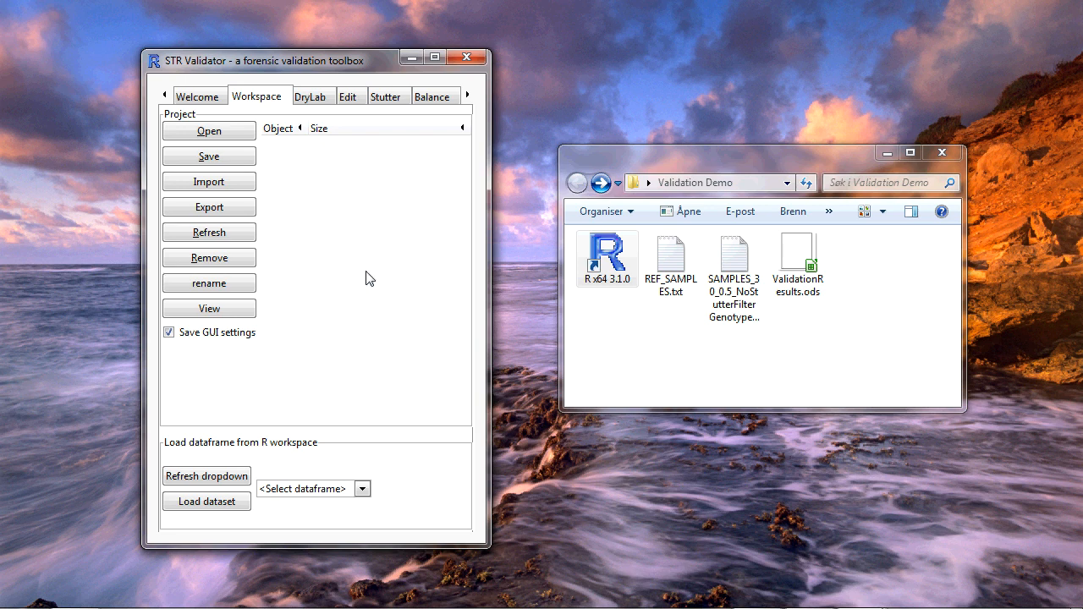
{"action": "left_click", "coordinate": [226, 183]}
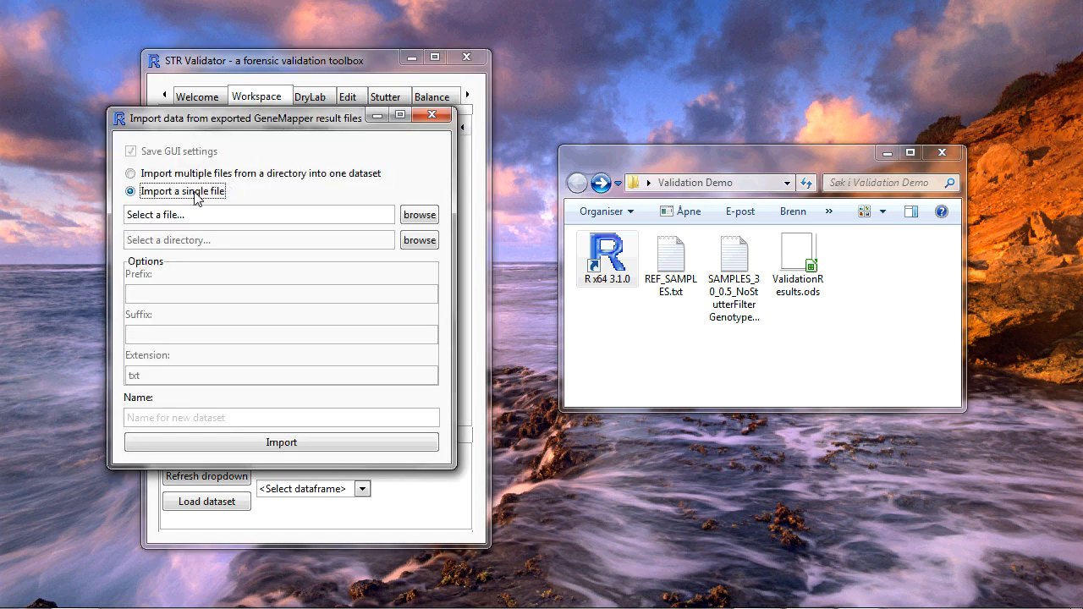
{"action": "left_click", "coordinate": [418, 218]}
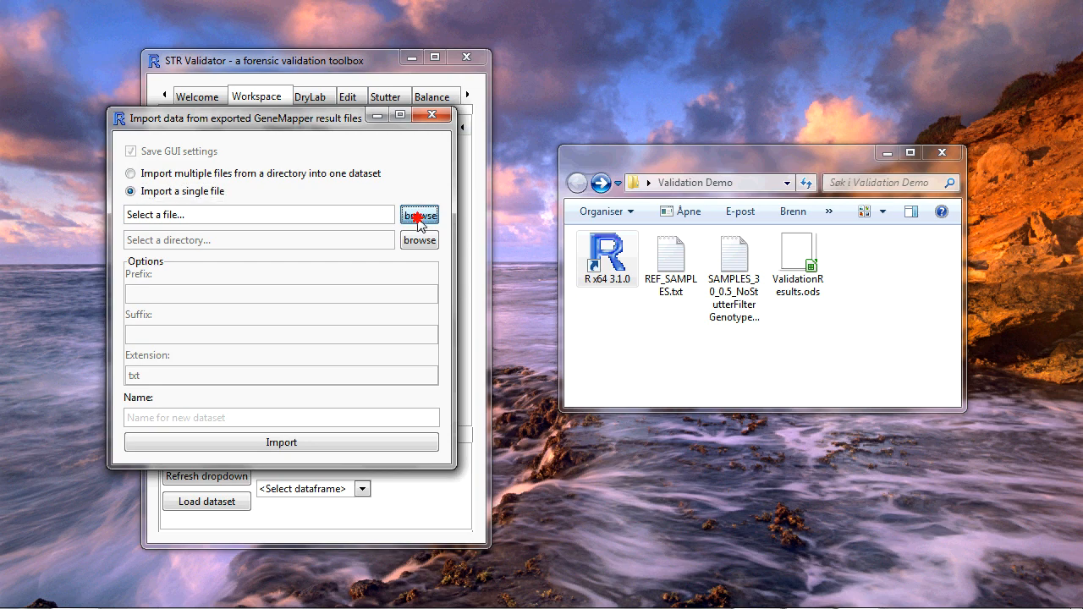
{"action": "left_click_drag", "start_coordinate": [425, 67], "coordinate": [388, 23]}
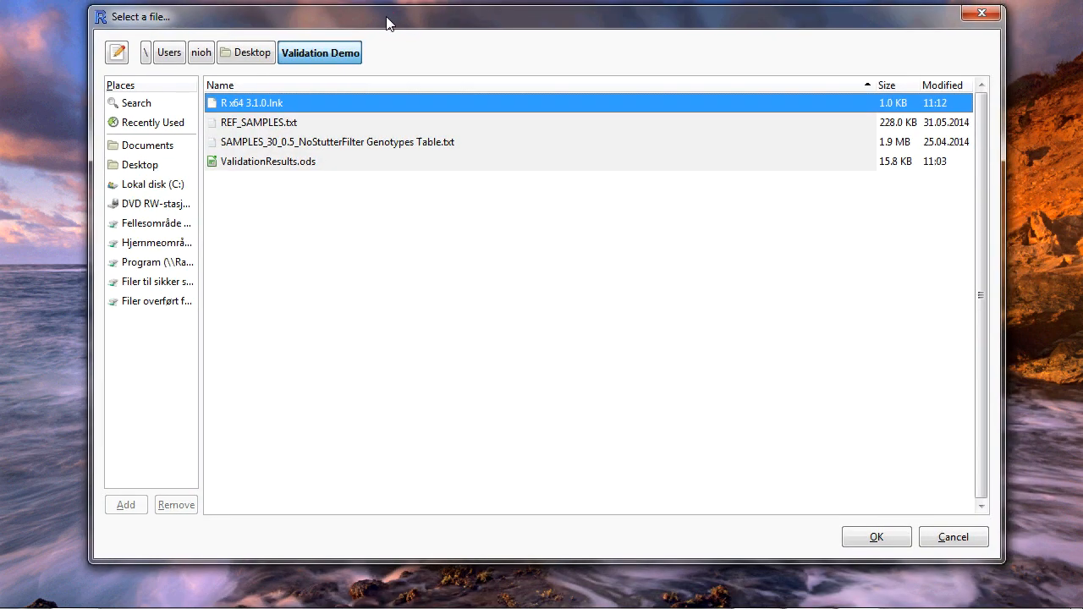
{"action": "left_click", "coordinate": [260, 143]}
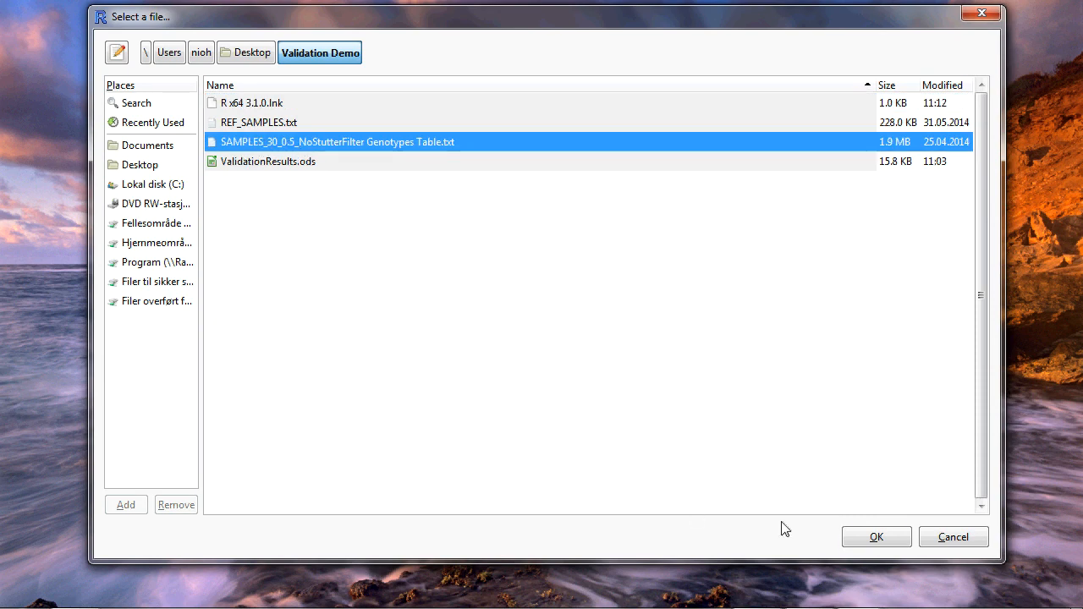
{"action": "left_click", "coordinate": [875, 536]}
{"action": "left_click", "coordinate": [308, 416]}
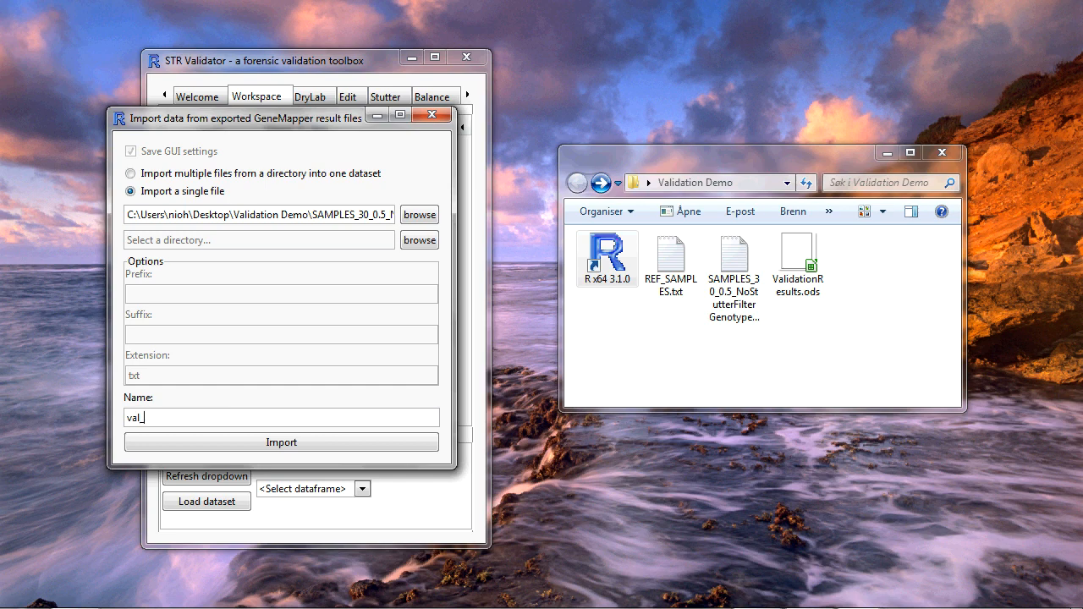
{"action": "left_click", "coordinate": [274, 446]}
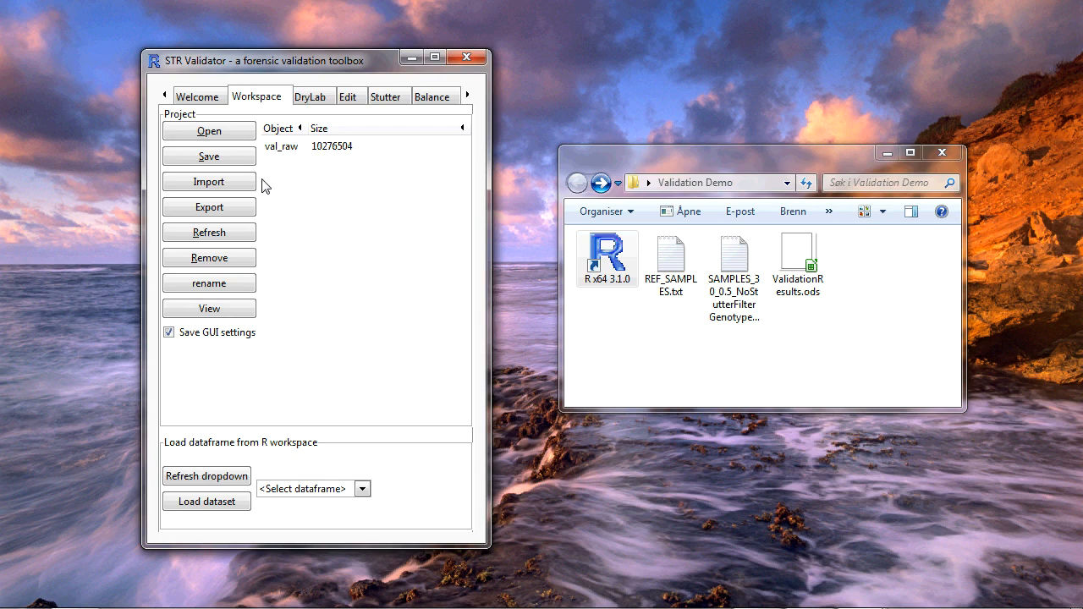
Step: Import the single file REF_SAMPLES.txt into the workspace as a dataset named val_ref
{"action": "left_click", "coordinate": [236, 187]}
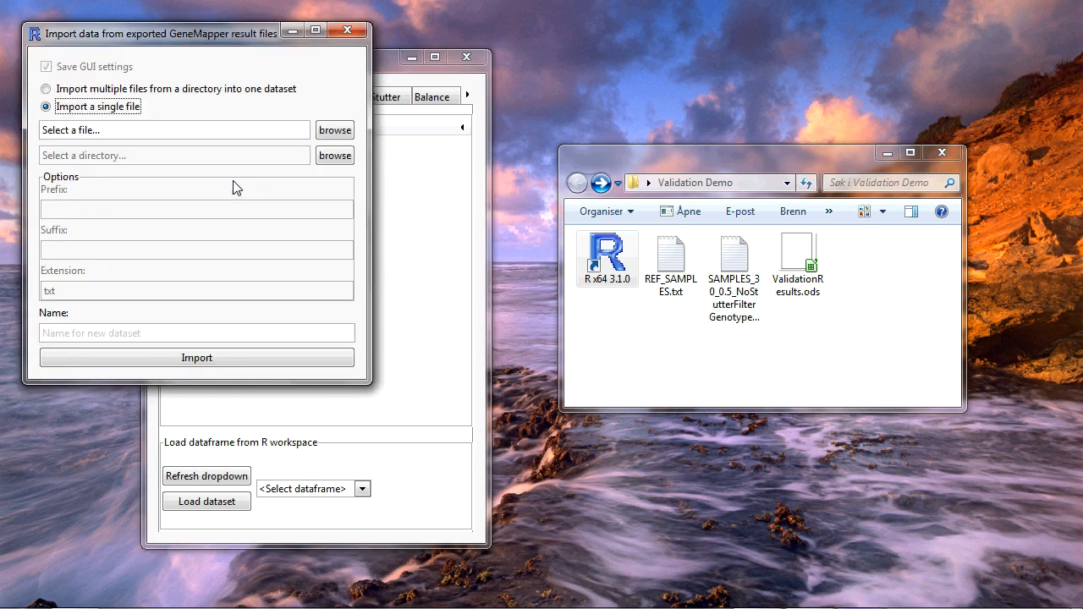
{"action": "left_click", "coordinate": [335, 132]}
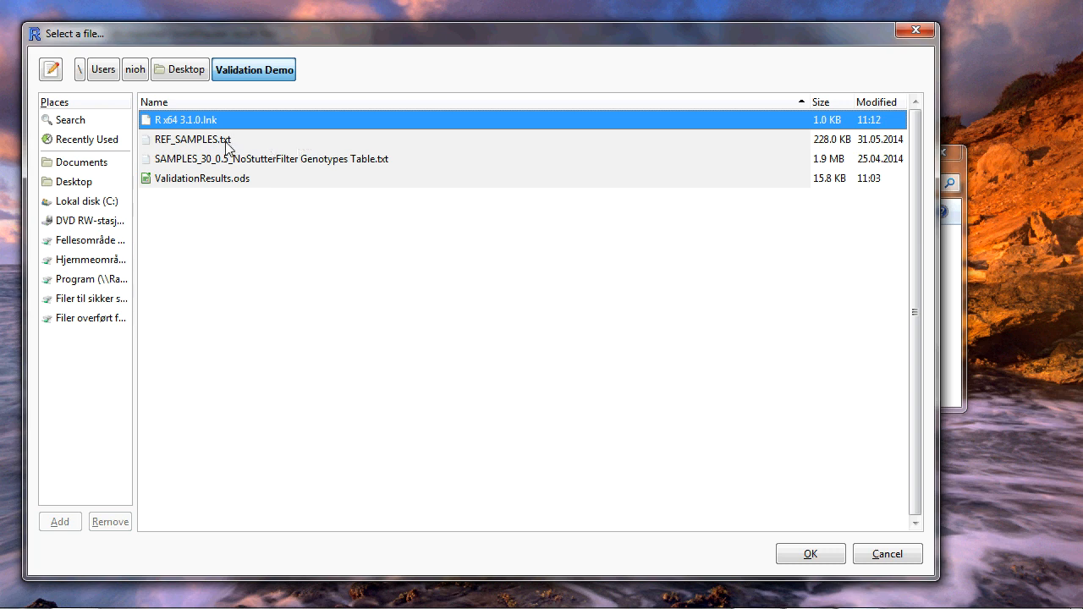
{"action": "left_click", "coordinate": [226, 142]}
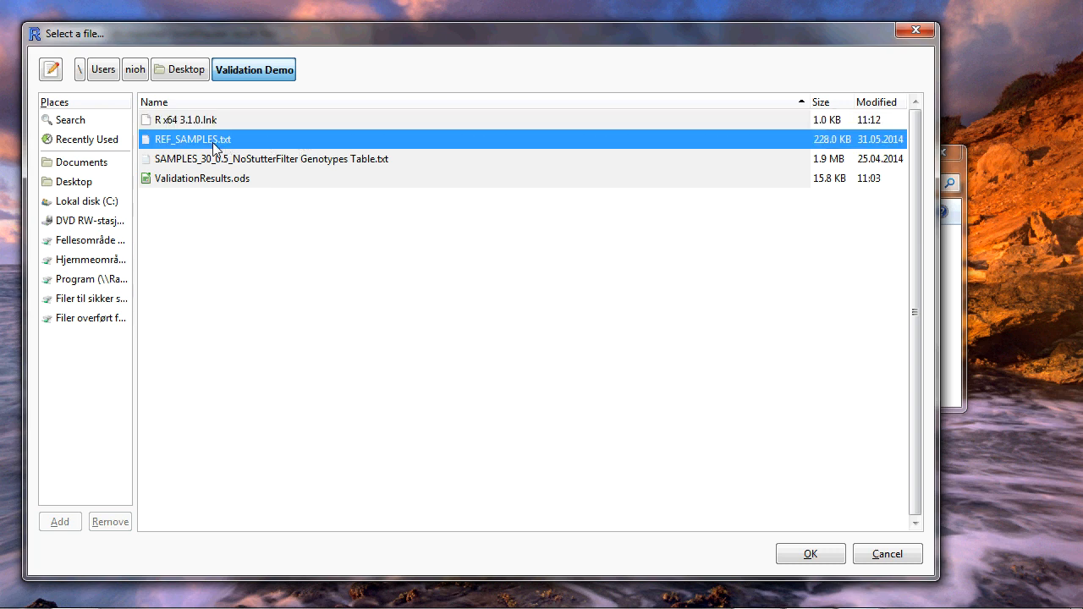
{"action": "left_click", "coordinate": [811, 554]}
{"action": "left_click", "coordinate": [123, 331]}
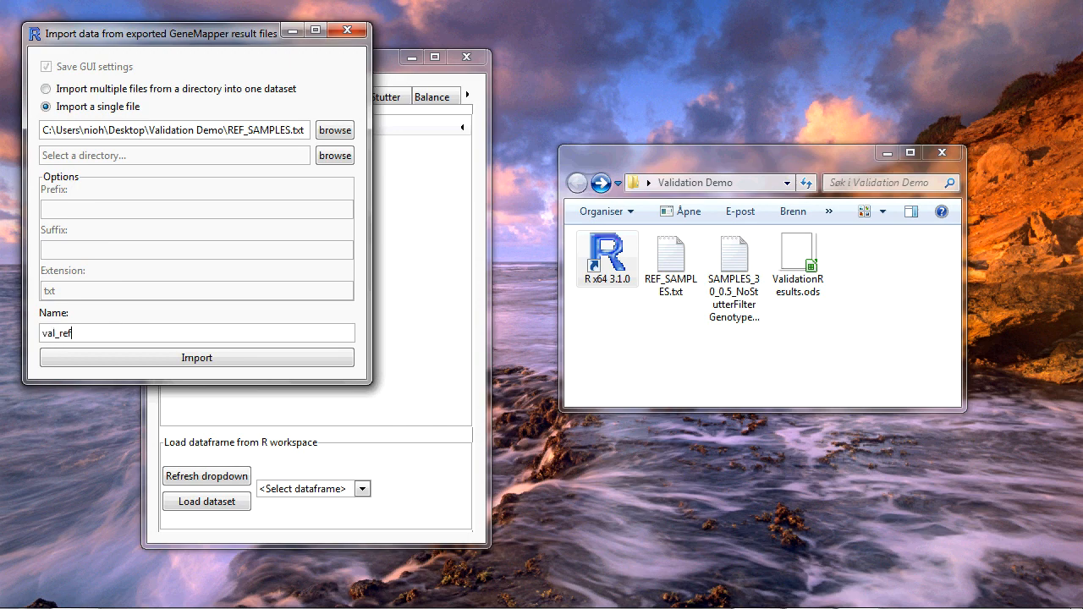
{"action": "left_click", "coordinate": [115, 359]}
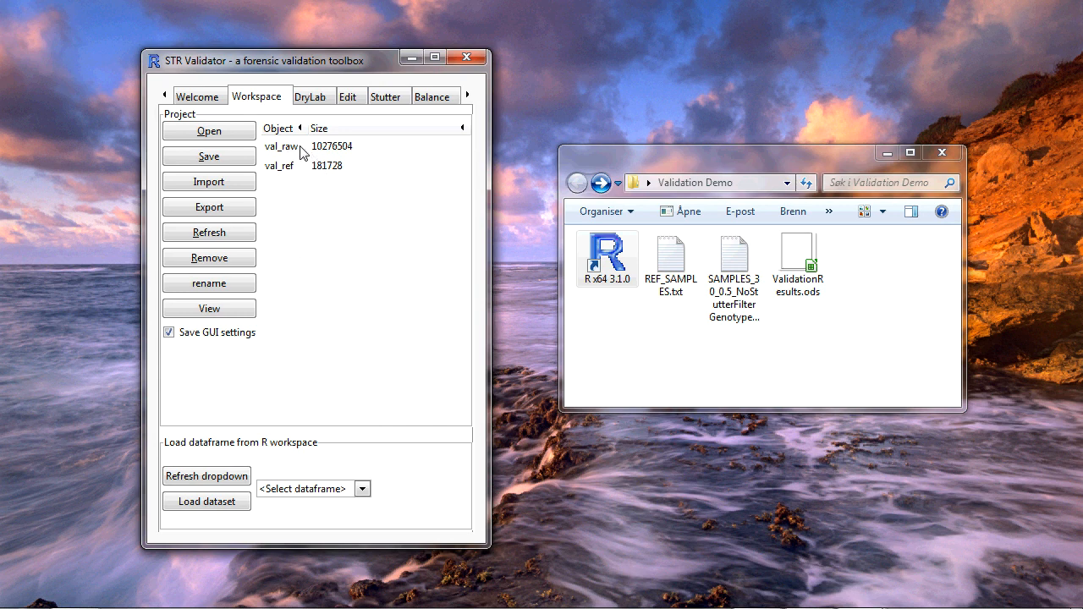
Step: View the val_raw data frame from the workspace and close the viewer
{"action": "left_click", "coordinate": [235, 314]}
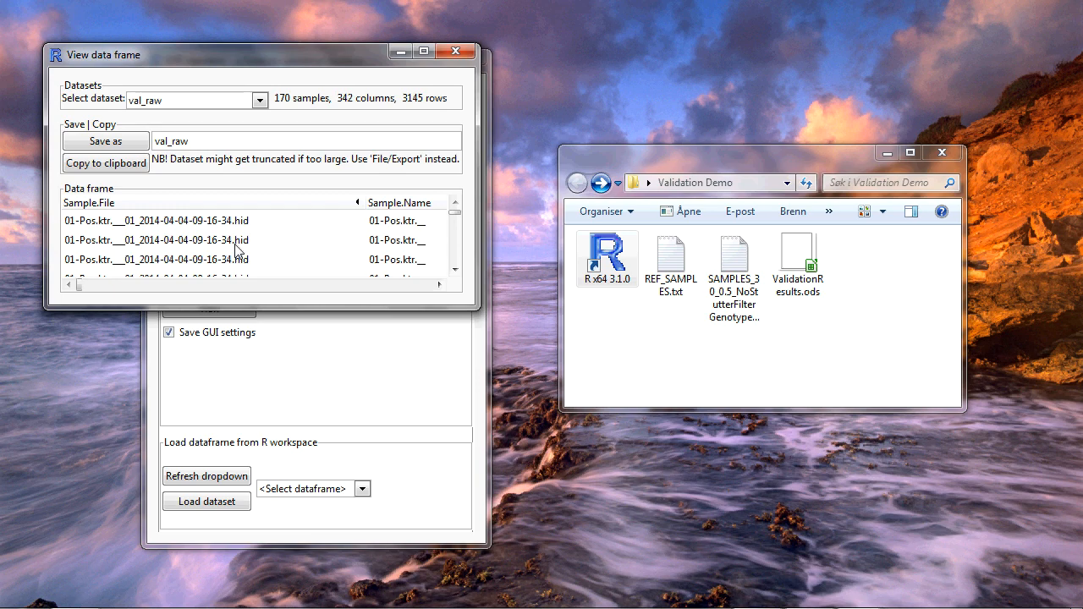
{"action": "left_click", "coordinate": [455, 54]}
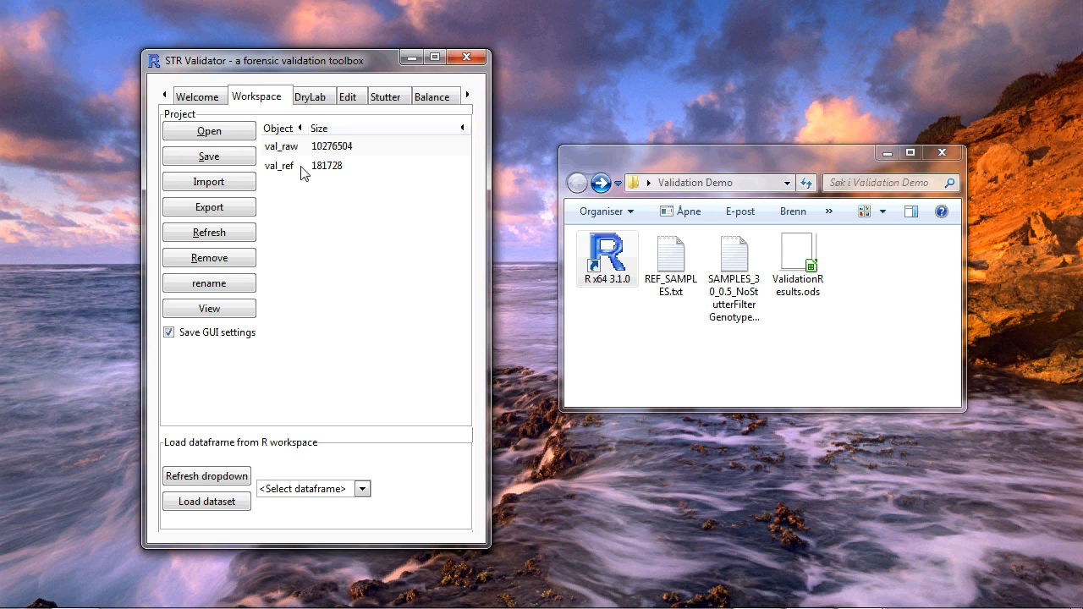
Step: Open the Trim dataset tool and select val_raw as the dataset to trim
{"action": "left_click", "coordinate": [349, 98]}
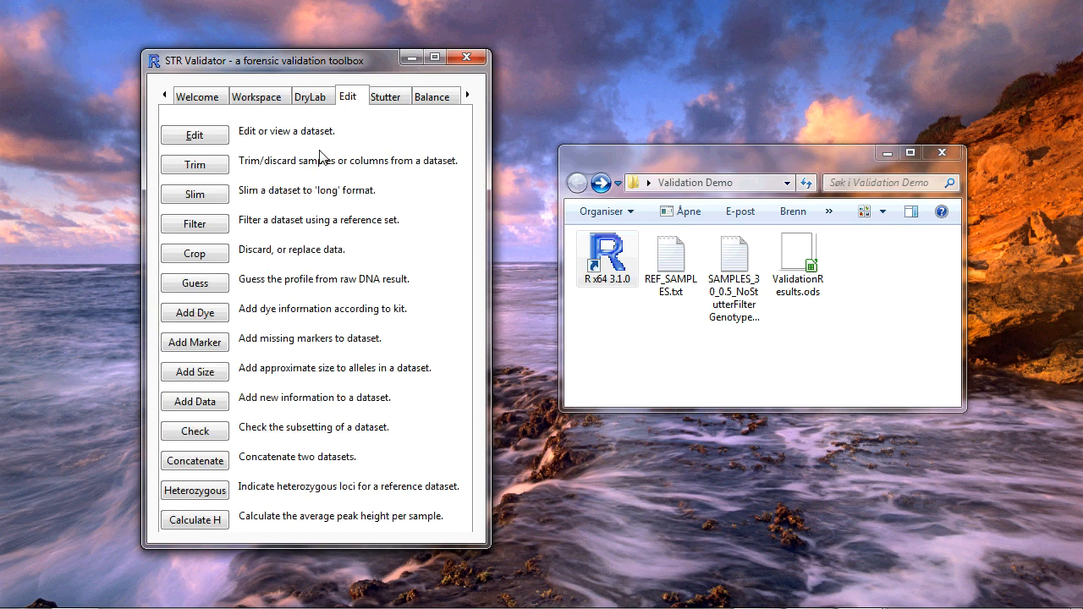
{"action": "left_click", "coordinate": [216, 166]}
{"action": "left_click_drag", "start_coordinate": [273, 76], "coordinate": [332, 56]}
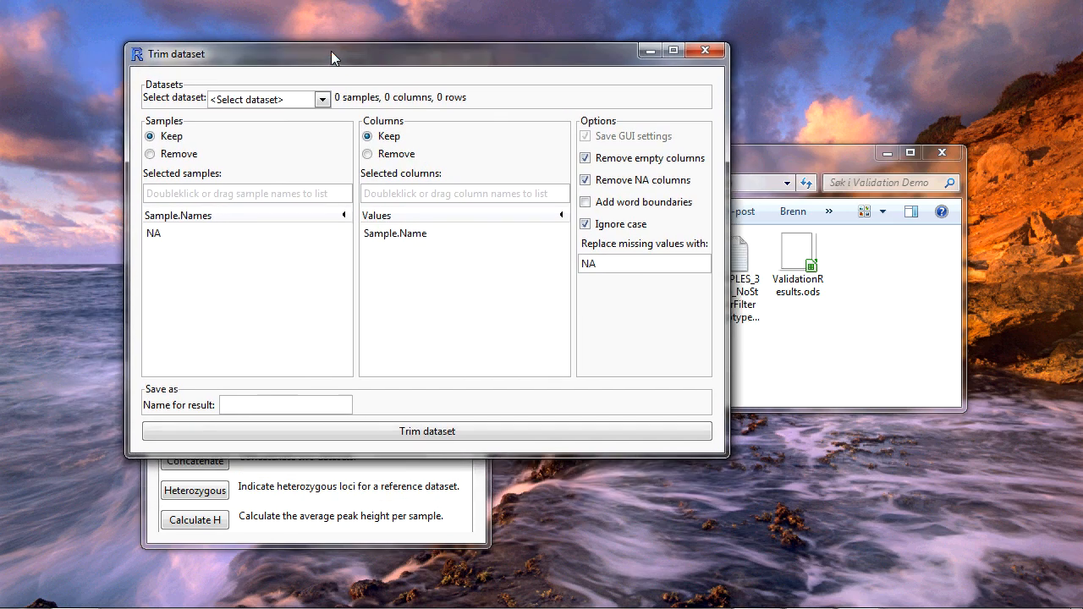
{"action": "left_click", "coordinate": [322, 100]}
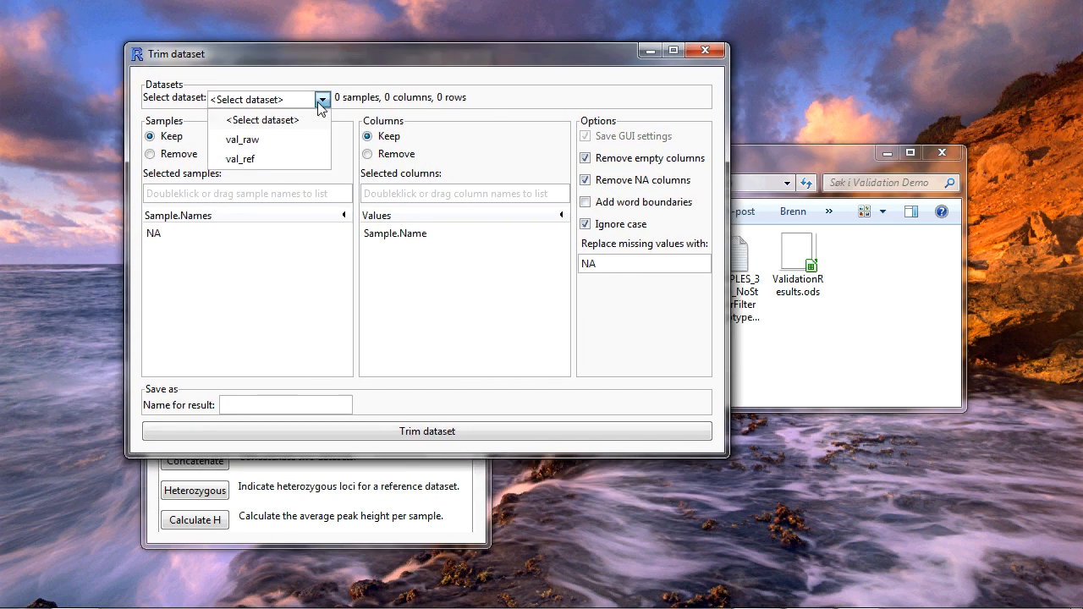
{"action": "left_click", "coordinate": [273, 141]}
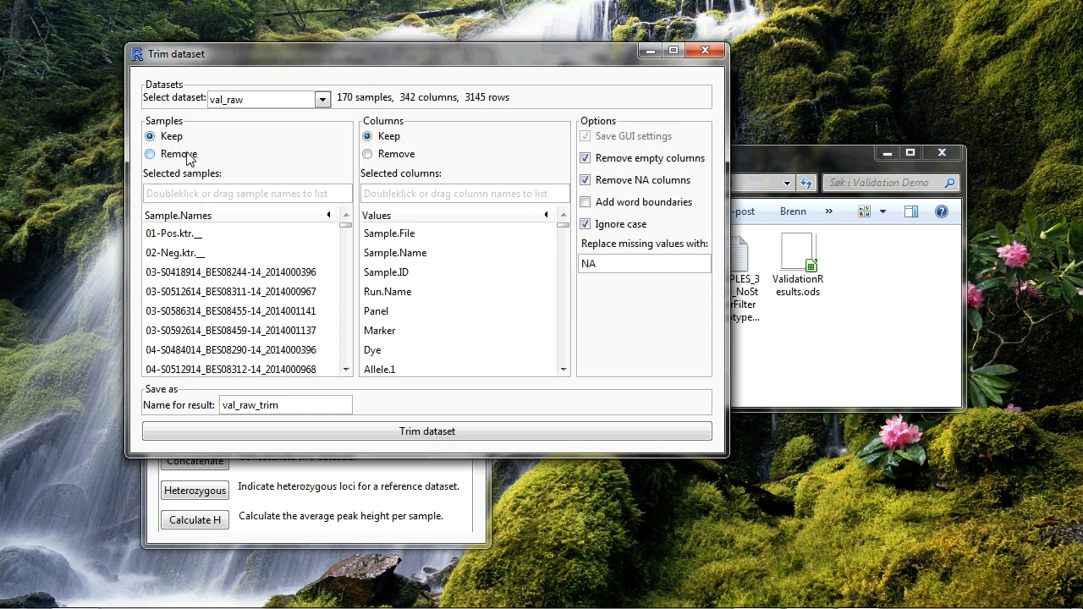
Step: Set the trim to remove samples, listing 01-Pos.ktr.__, 02-Neg.ktr.__ and ladder as the selected samples
{"action": "left_click", "coordinate": [151, 154]}
{"action": "double_click", "coordinate": [174, 233]}
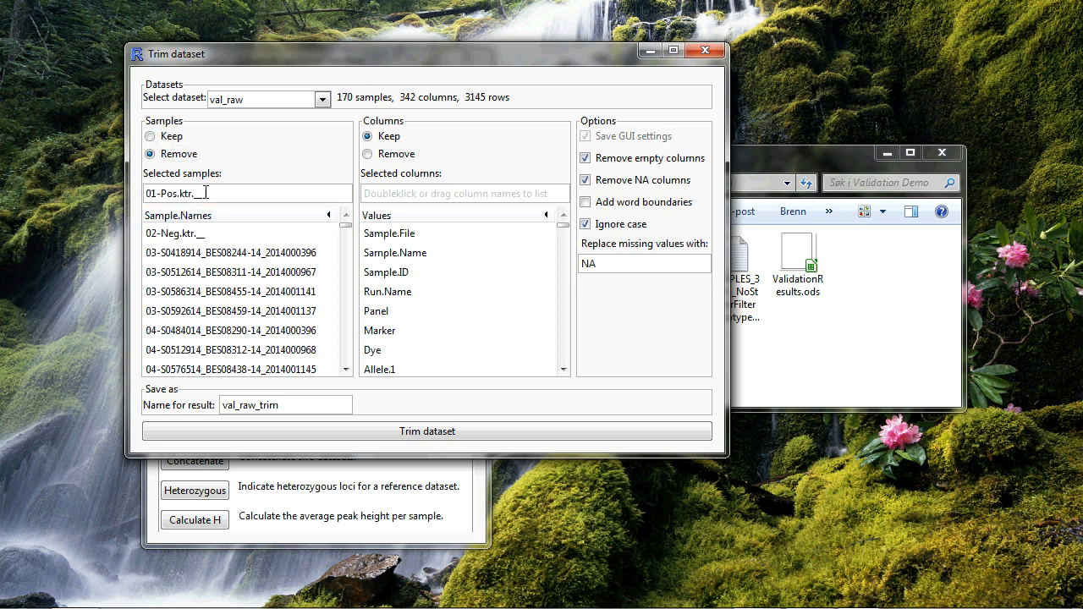
{"action": "left_click_drag", "start_coordinate": [182, 233], "coordinate": [238, 196]}
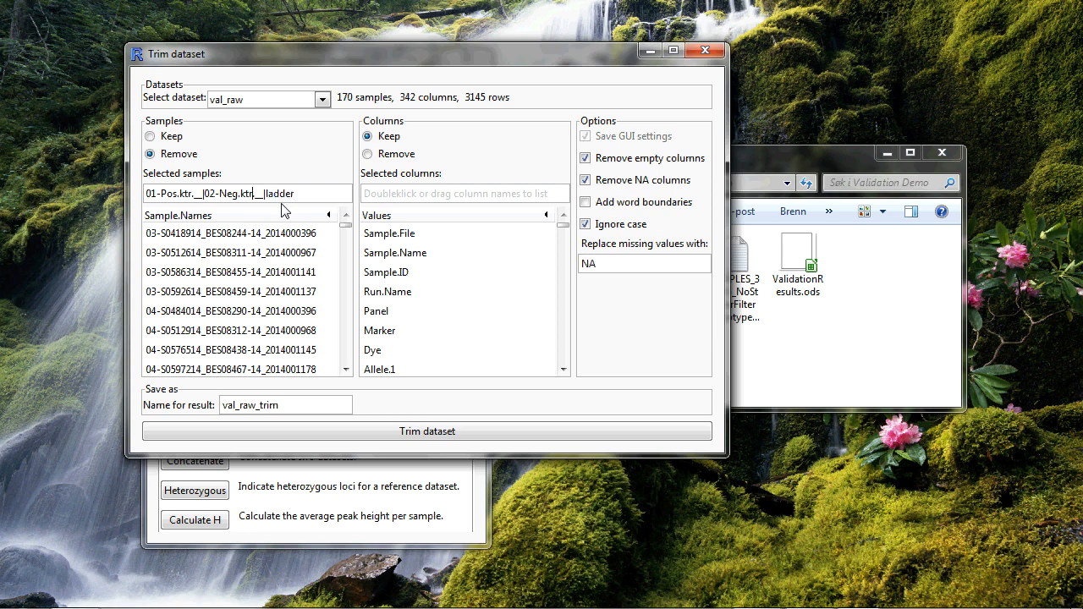
Step: Shorten the control sample names so the sample removal filter reads pos|neg|ladder
{"action": "key", "text": "Delete"}
{"action": "key", "text": "Delete"}
{"action": "key", "text": "Delete"}
{"action": "key", "text": "Delete"}
{"action": "key", "text": "Delete"}
{"action": "key", "text": "Delete"}
{"action": "key", "text": "Delete"}
{"action": "key", "text": "Delete"}
{"action": "key", "text": "Delete"}
{"action": "key", "text": "Delete"}
{"action": "key", "text": "Delete"}
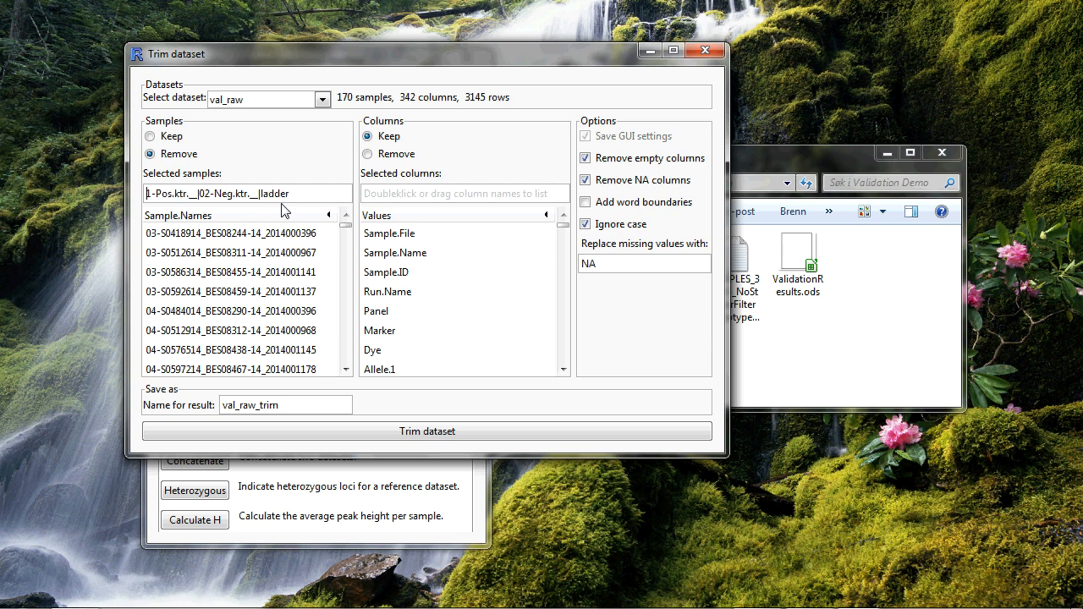
{"action": "key", "text": "Delete"}
{"action": "key", "text": "Delete"}
{"action": "type", "text": "pos"}
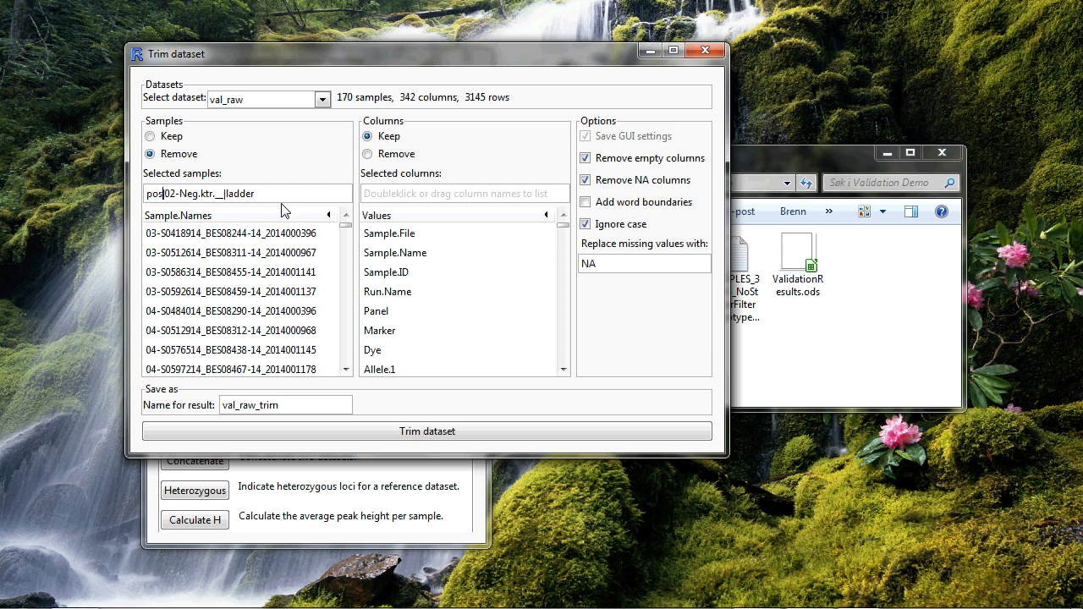
{"action": "key", "text": "Delete"}
{"action": "key", "text": "Delete"}
{"action": "key", "text": "Delete"}
{"action": "key", "text": "Delete"}
{"action": "key", "text": "Delete"}
{"action": "key", "text": "Delete"}
{"action": "key", "text": "Delete"}
{"action": "key", "text": "Delete"}
{"action": "key", "text": "Delete"}
{"action": "key", "text": "Delete"}
{"action": "key", "text": "Delete"}
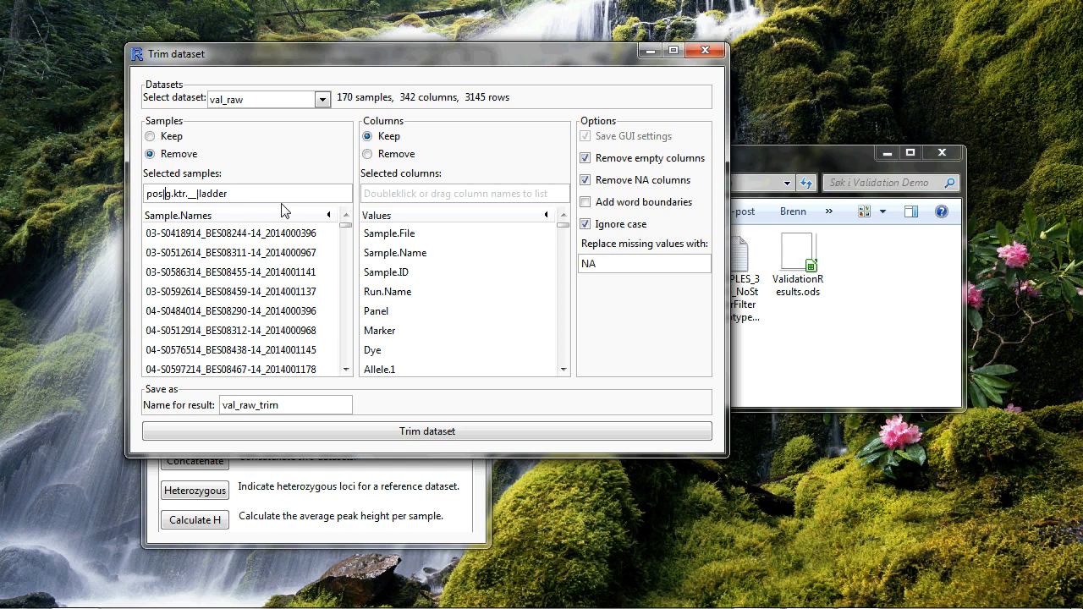
{"action": "key", "text": "Delete"}
{"action": "key", "text": "Delete"}
{"action": "type", "text": "neg|"}
Step: Set the columns to keep to Sample.Name|Marker|Allele|Dye|Height
{"action": "double_click", "coordinate": [429, 253]}
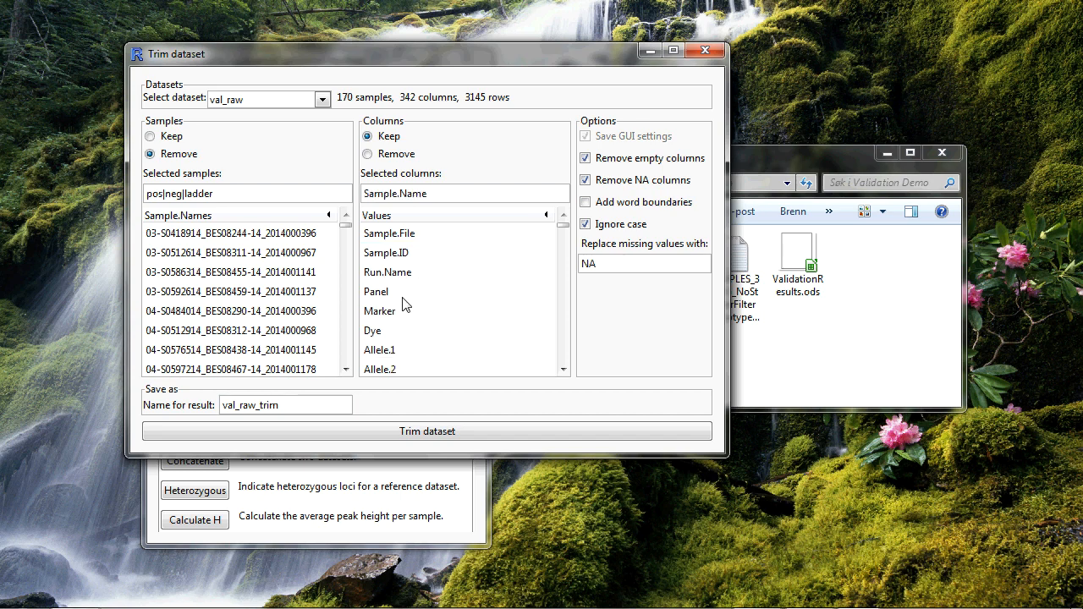
{"action": "double_click", "coordinate": [405, 312]}
{"action": "double_click", "coordinate": [397, 335]}
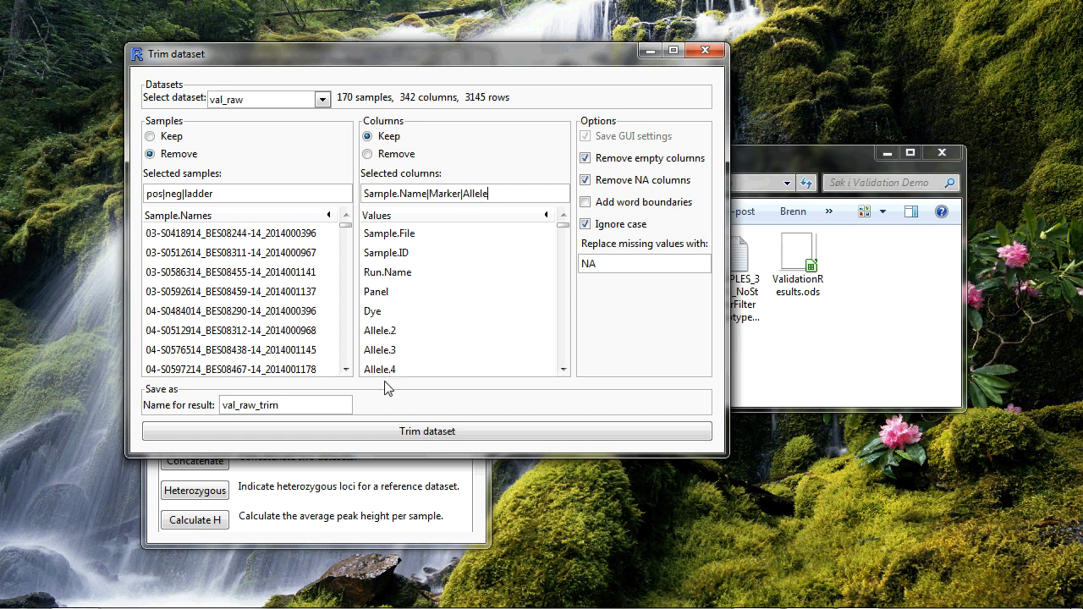
{"action": "double_click", "coordinate": [388, 312]}
{"action": "type", "text": "|Height"}
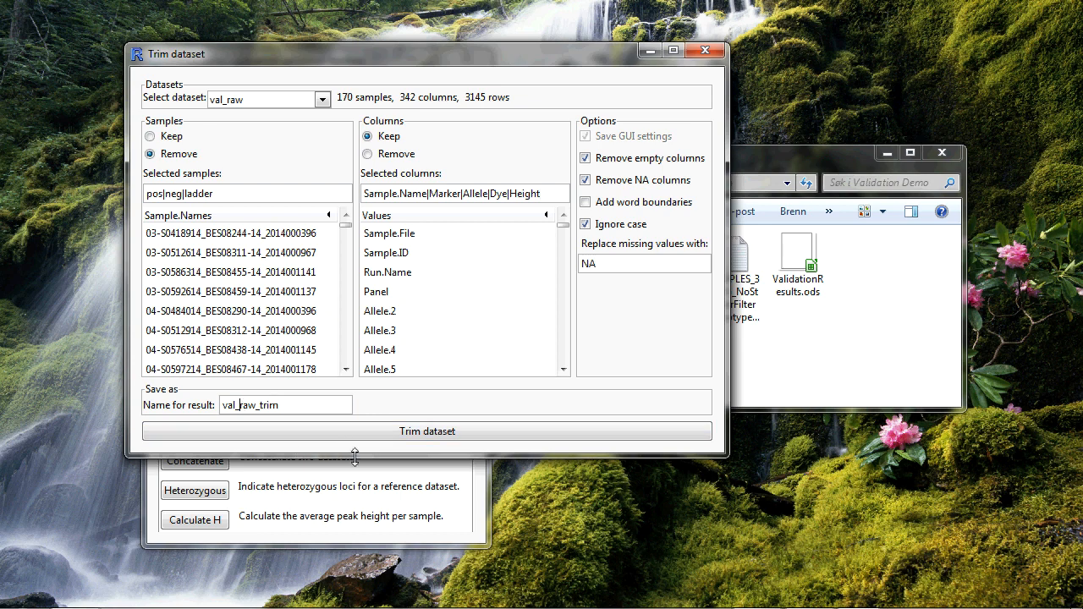
Step: Name the result val_samples, trim the dataset and check the workspace object list for it
{"action": "key", "text": "BackSpace"}
{"action": "key", "text": "BackSpace"}
{"action": "key", "text": "BackSpace"}
{"action": "key", "text": "BackSpace"}
{"action": "type", "text": "samples_"}
{"action": "key", "text": "Delete"}
{"action": "key", "text": "Delete"}
{"action": "key", "text": "Delete"}
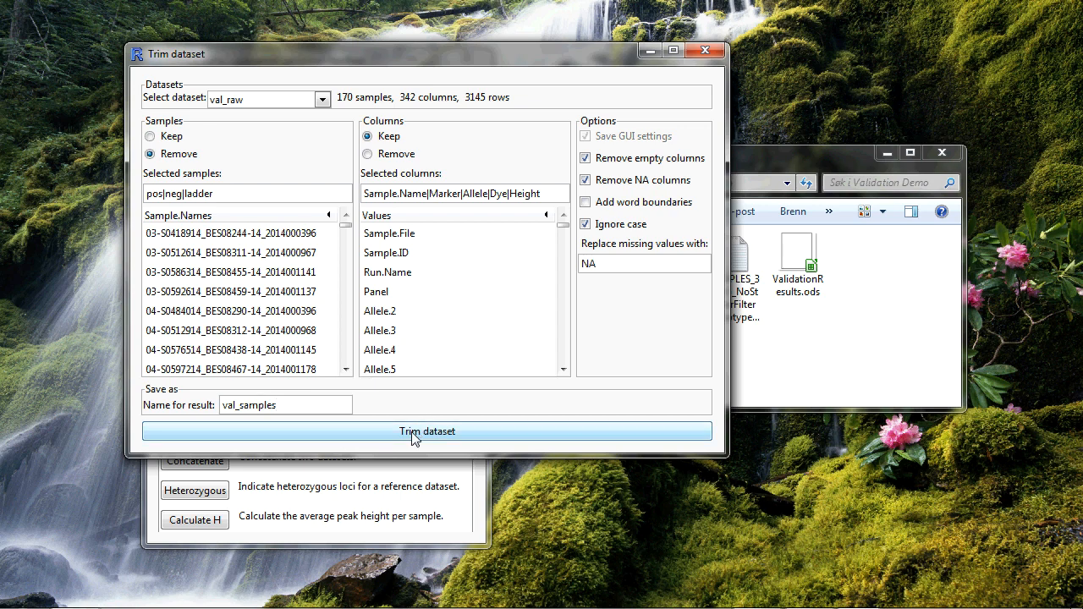
{"action": "left_click", "coordinate": [460, 433]}
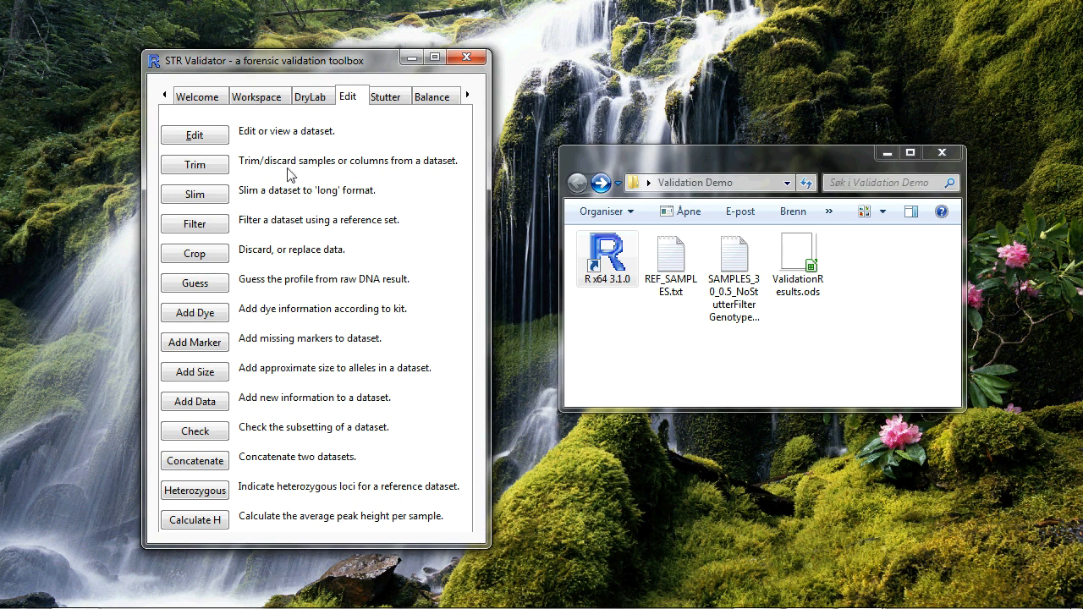
{"action": "left_click", "coordinate": [261, 98]}
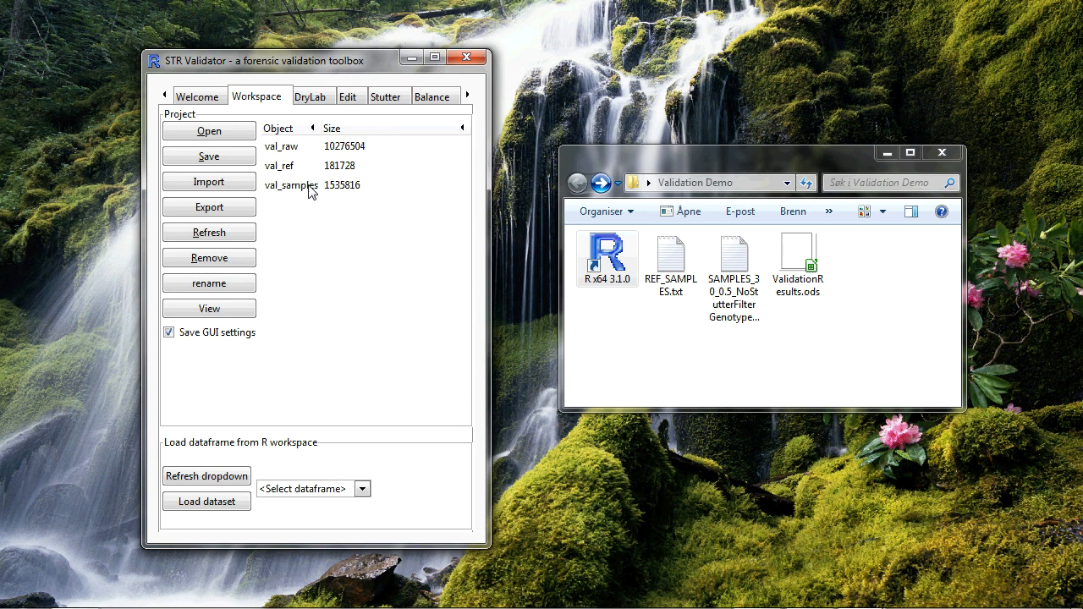
Step: Open the Slim dataset tool and select val_samples as the dataset to slim
{"action": "left_click", "coordinate": [359, 102]}
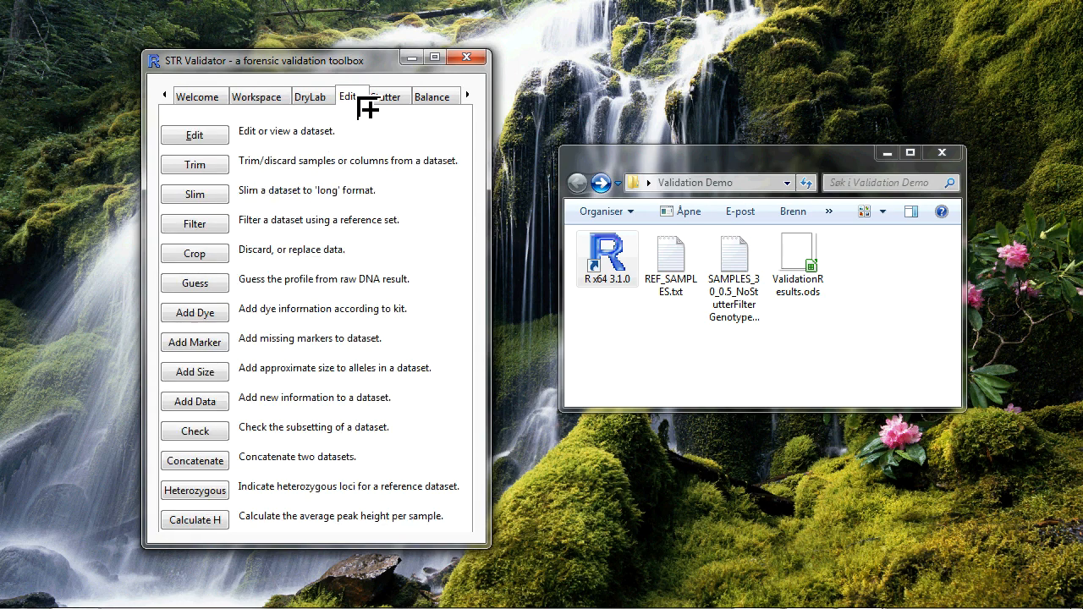
{"action": "left_click", "coordinate": [218, 201]}
{"action": "left_click_drag", "start_coordinate": [330, 104], "coordinate": [358, 65]}
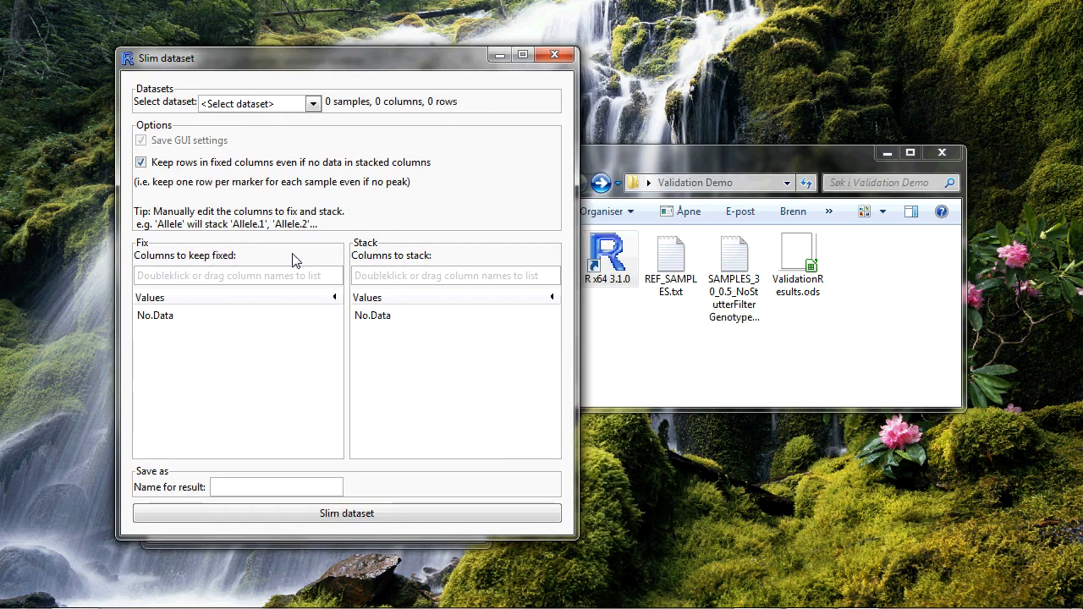
{"action": "left_click", "coordinate": [313, 104]}
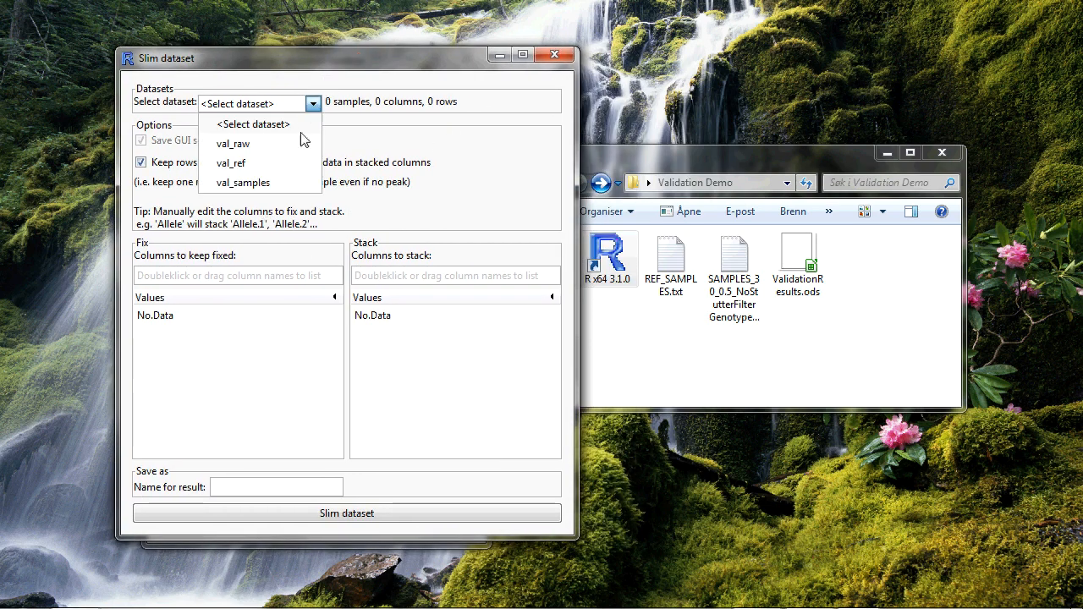
{"action": "left_click", "coordinate": [263, 184]}
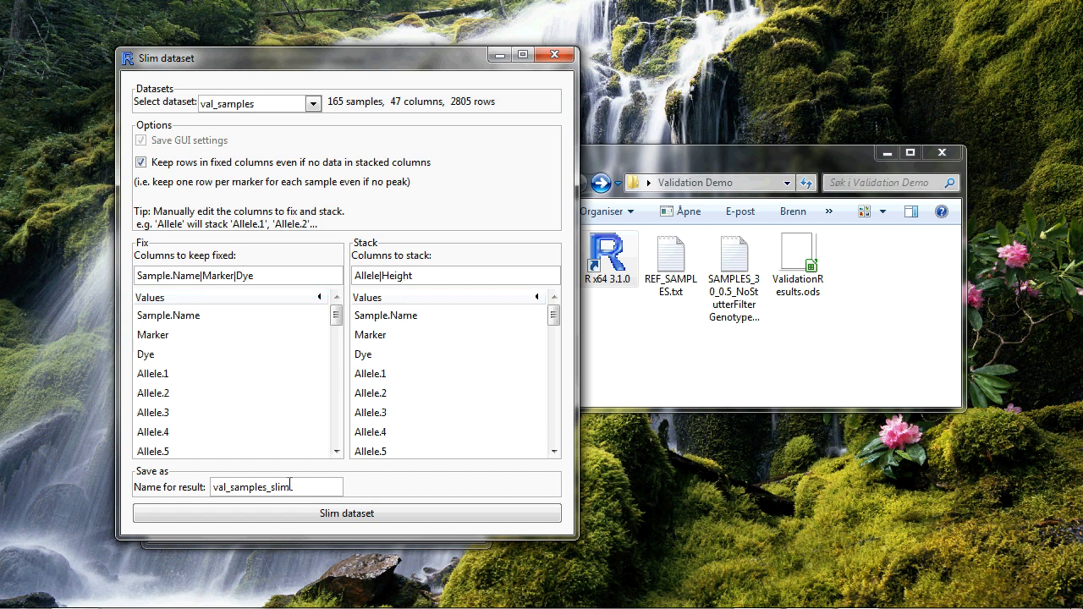
Step: Name the slimmed result val_samples and slim the dataset, overwriting the existing object
{"action": "left_click_drag", "start_coordinate": [265, 488], "coordinate": [297, 488]}
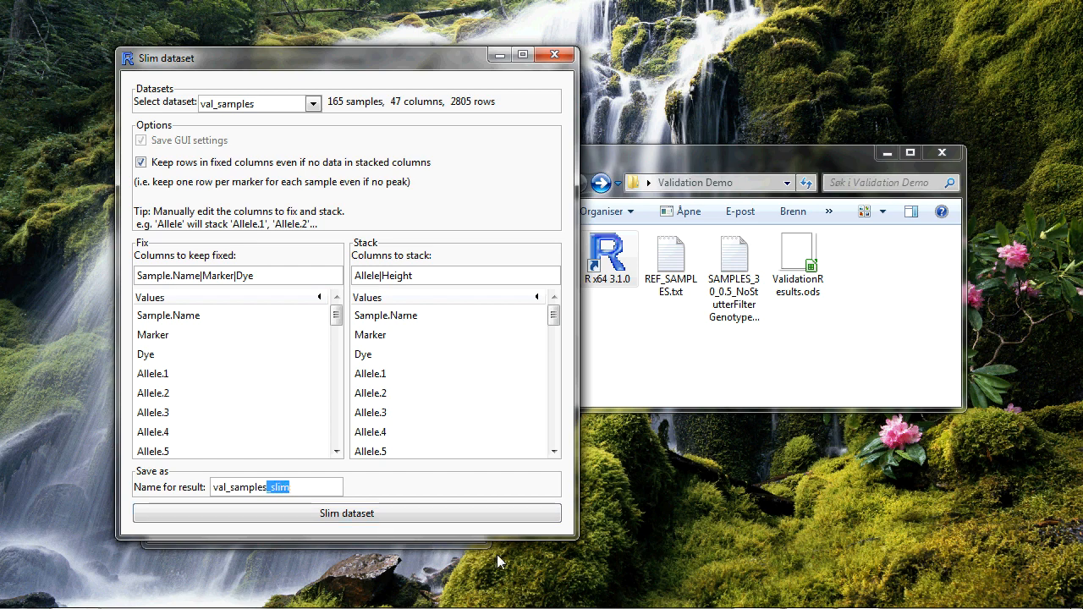
{"action": "key", "text": "BackSpace"}
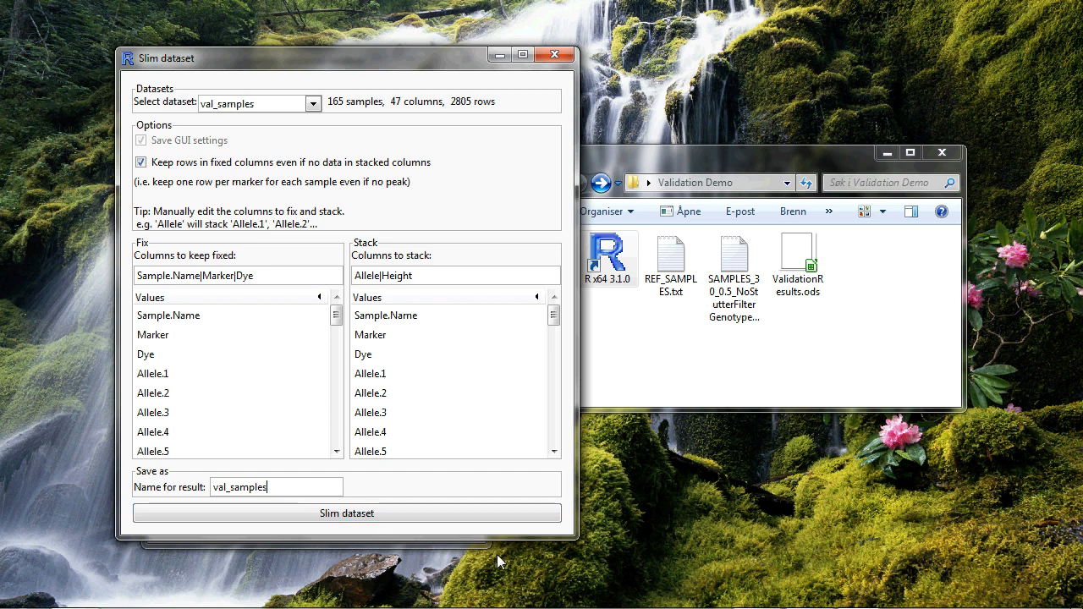
{"action": "left_click", "coordinate": [383, 513]}
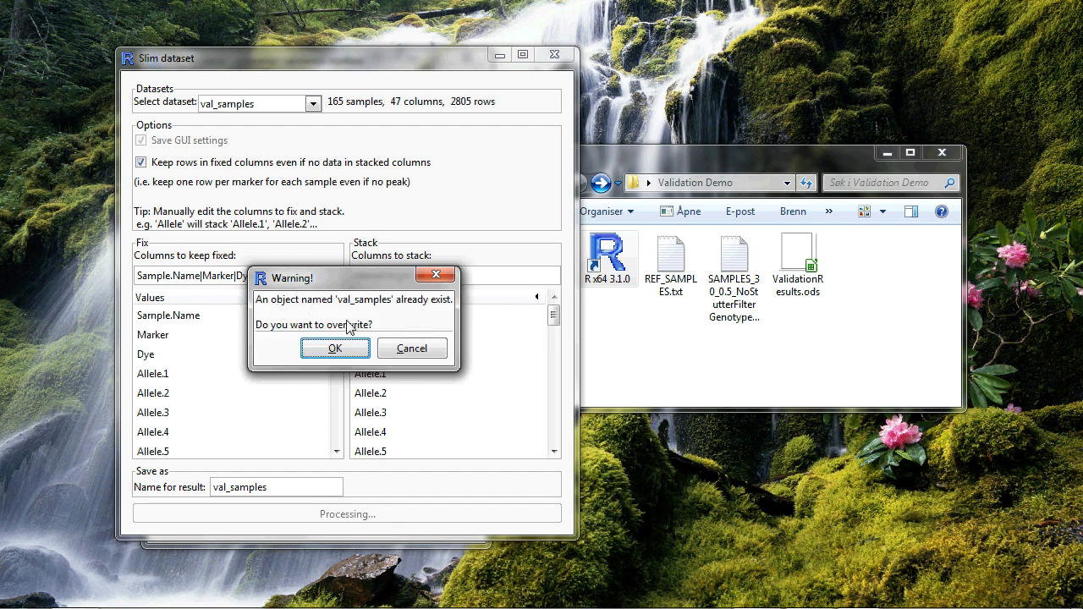
{"action": "left_click", "coordinate": [337, 348]}
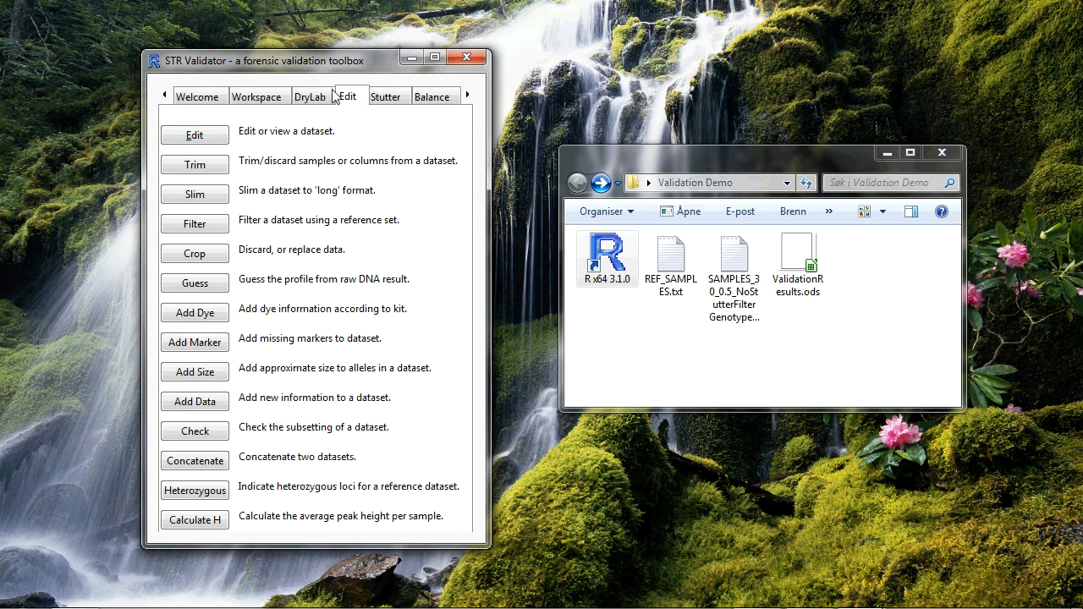
Step: Examine the slimmed val_samples dataset in a maximized data frame viewer and close it
{"action": "left_click", "coordinate": [210, 139]}
{"action": "left_click", "coordinate": [283, 142]}
{"action": "left_click_drag", "start_coordinate": [283, 142], "coordinate": [521, 179]}
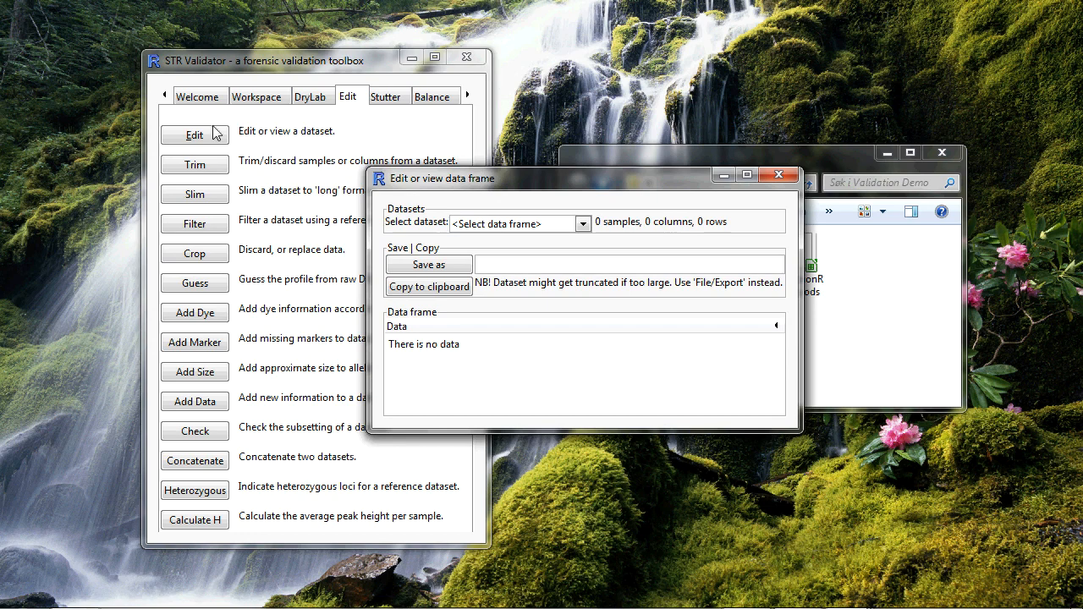
{"action": "left_click", "coordinate": [581, 224]}
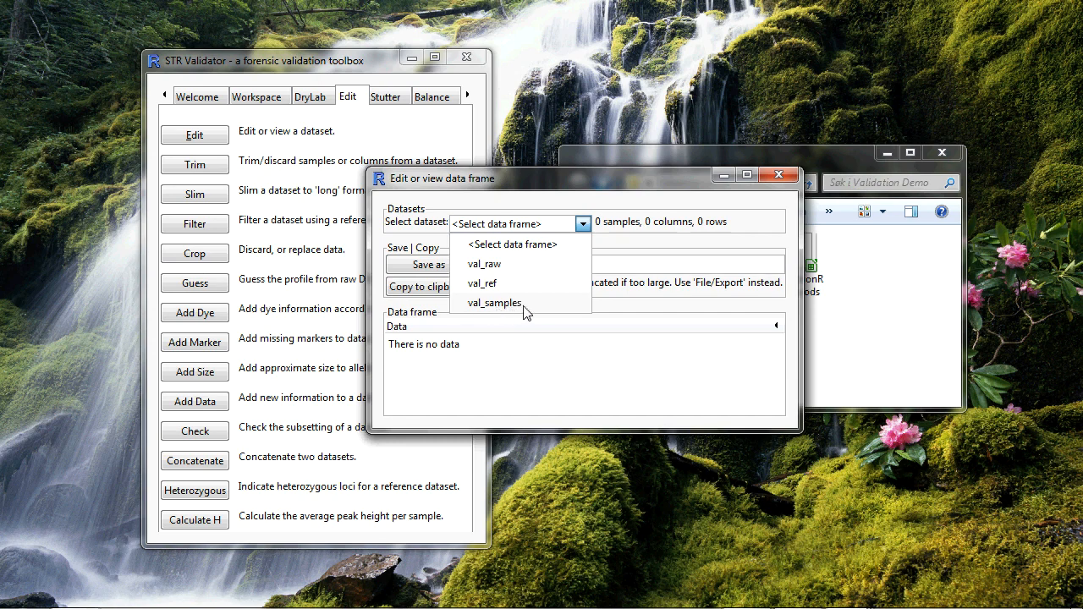
{"action": "left_click", "coordinate": [494, 303]}
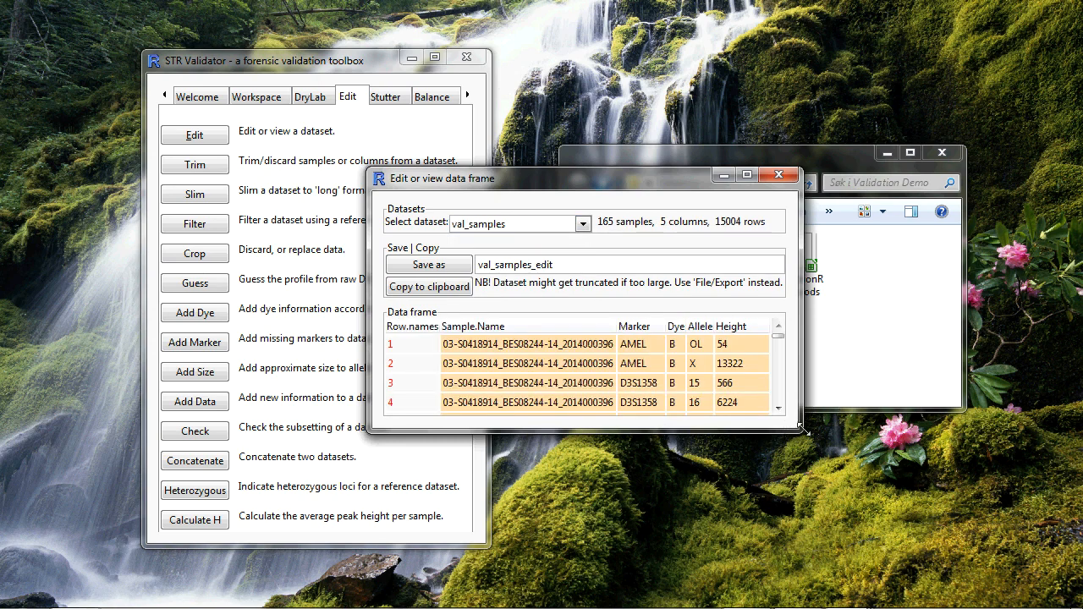
{"action": "left_click", "coordinate": [748, 176]}
{"action": "left_click", "coordinate": [832, 175]}
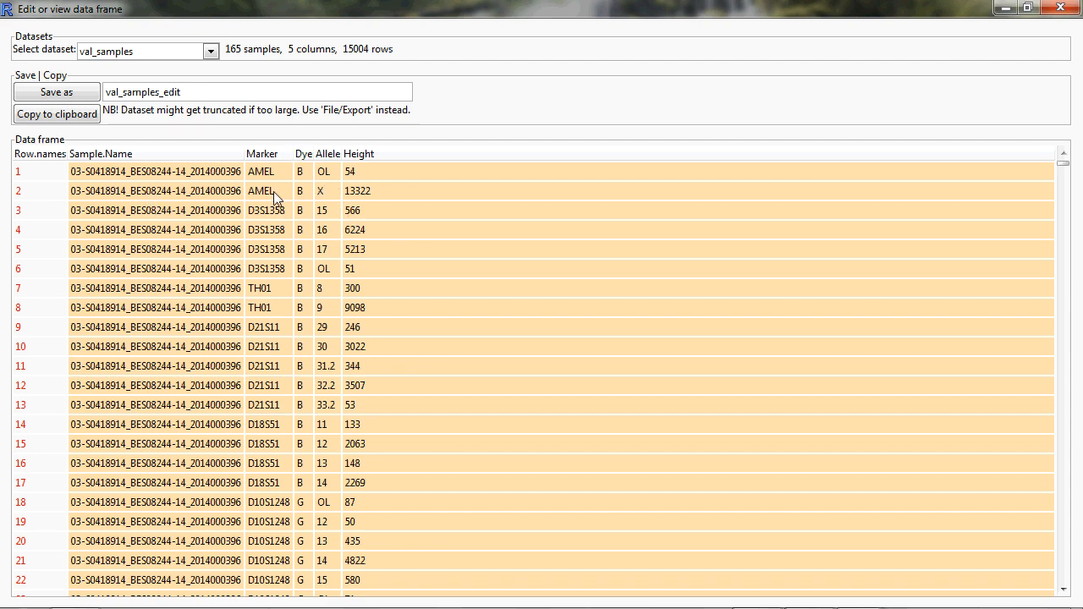
{"action": "left_click", "coordinate": [1061, 9]}
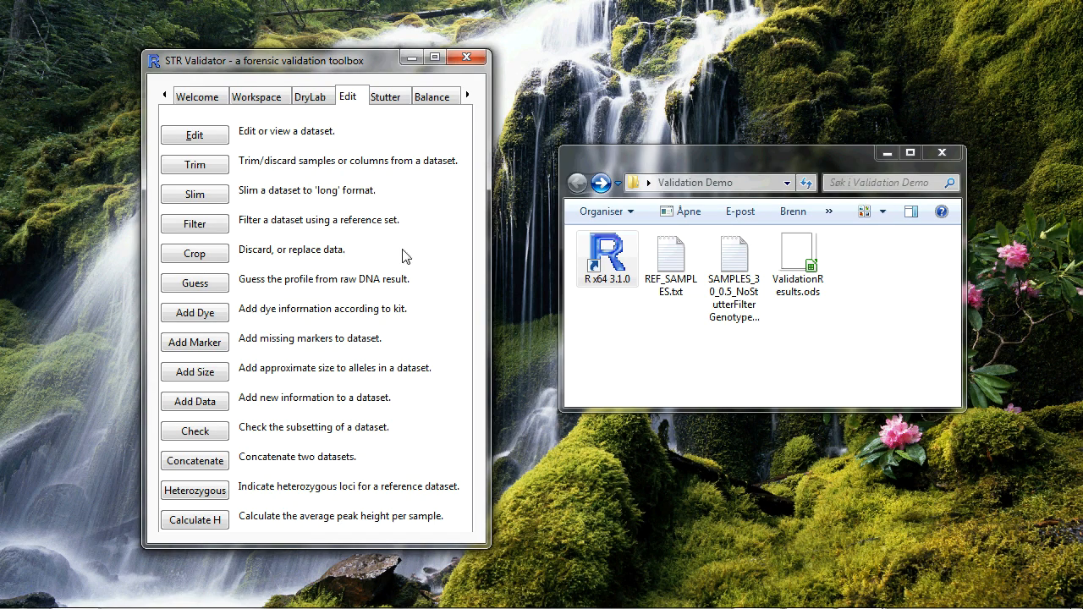
Step: View the val_ref data frame from the workspace and close the viewer
{"action": "left_click", "coordinate": [249, 99]}
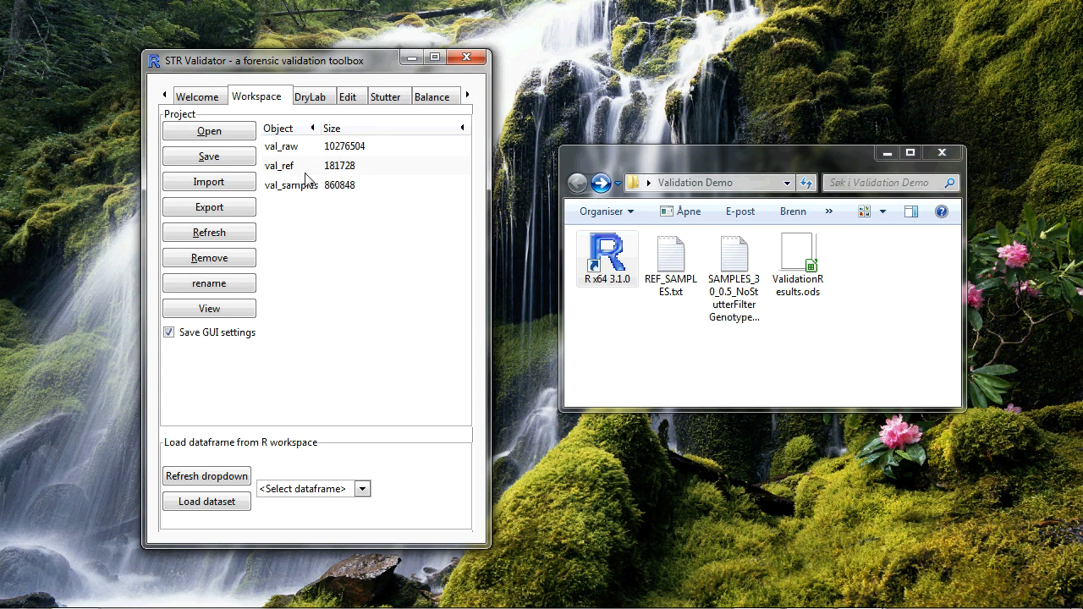
{"action": "left_click", "coordinate": [237, 308]}
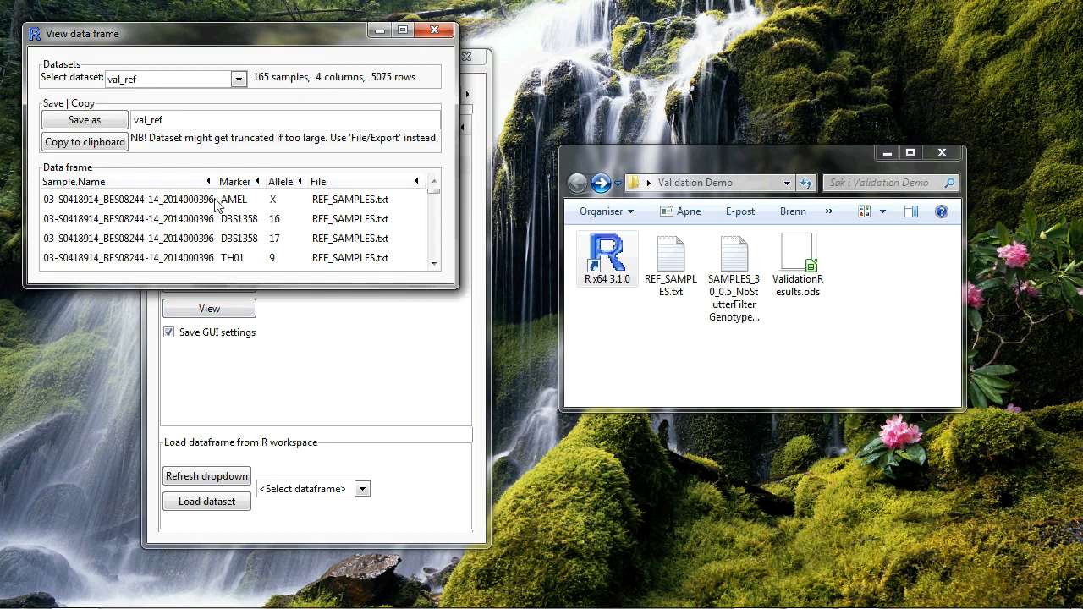
{"action": "left_click", "coordinate": [435, 32]}
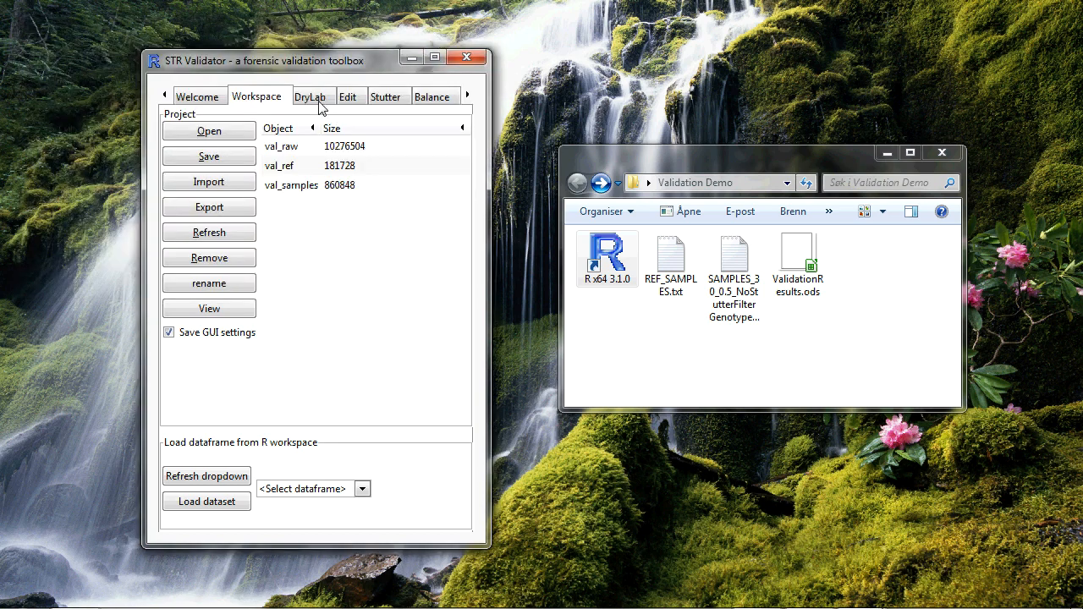
Step: Set up a stutter proportion calculation for val_samples with val_ref as the reference dataset and 2 backward stutters
{"action": "left_click", "coordinate": [394, 103]}
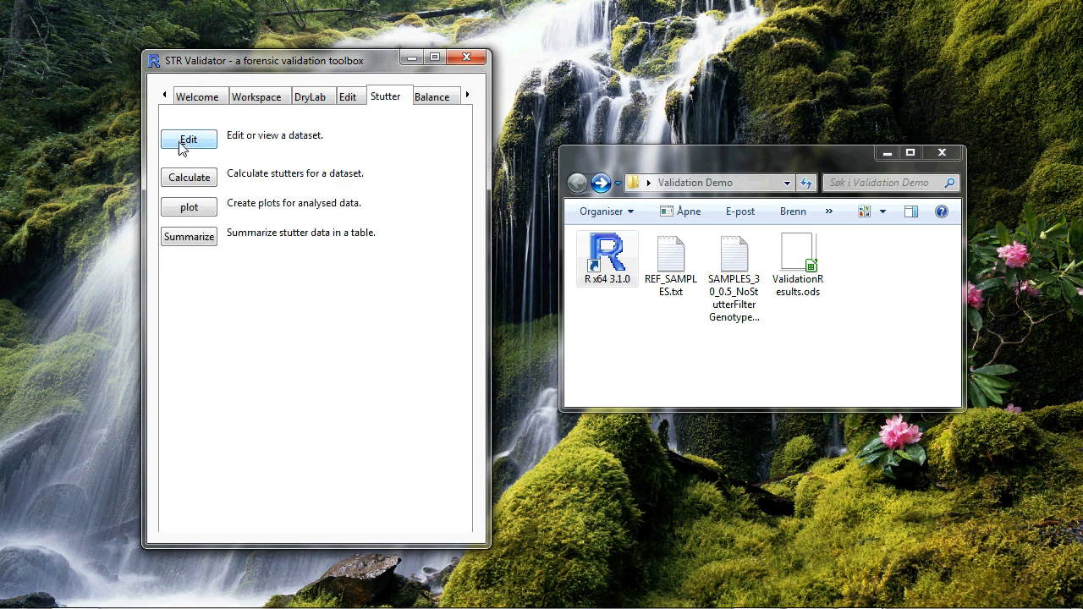
{"action": "left_click", "coordinate": [203, 185]}
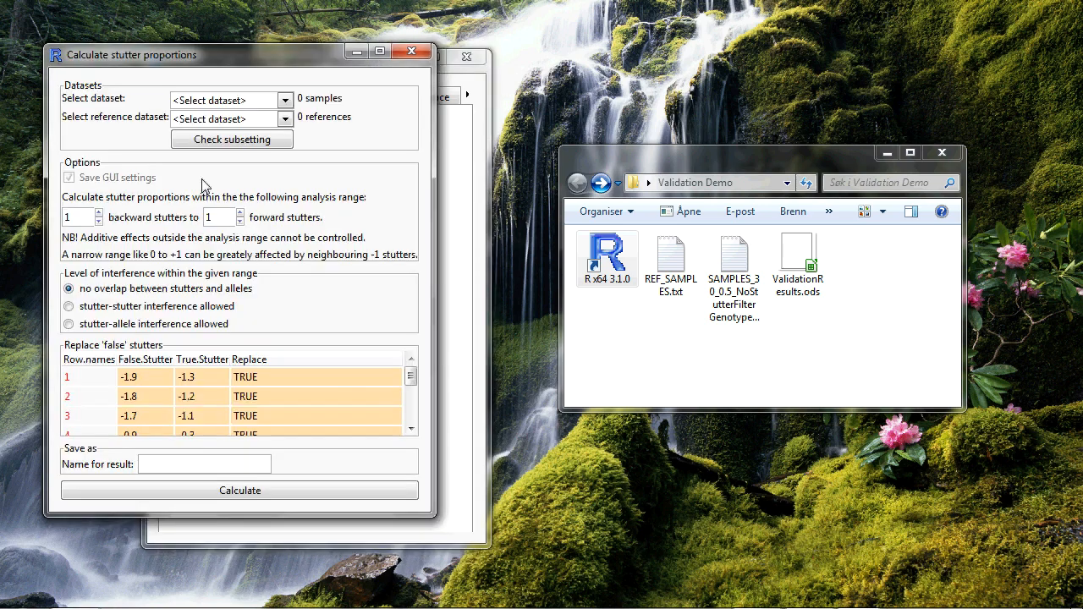
{"action": "left_click_drag", "start_coordinate": [258, 63], "coordinate": [293, 48]}
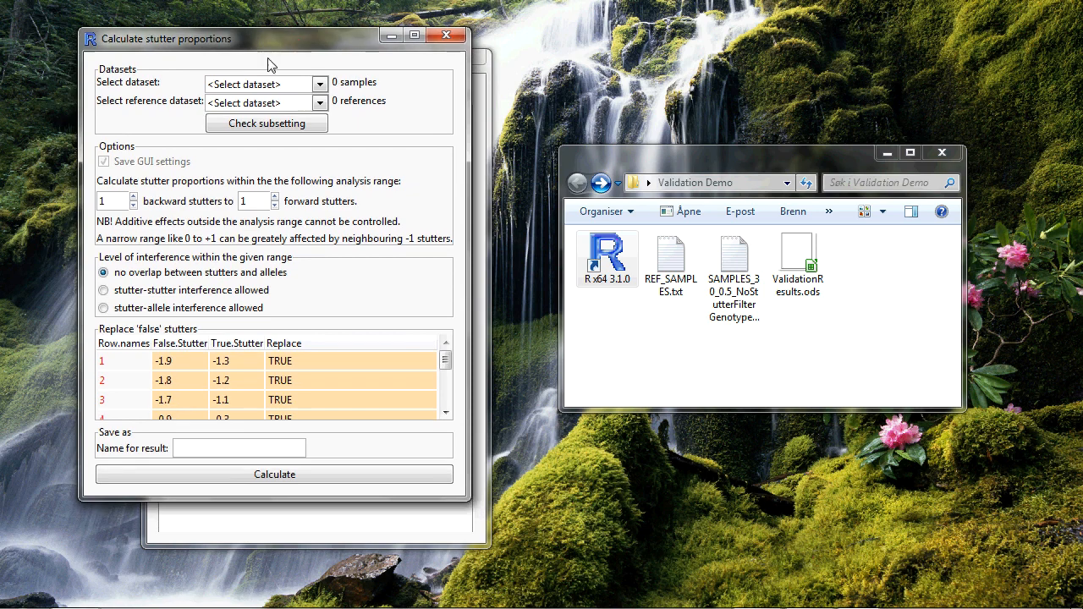
{"action": "left_click", "coordinate": [318, 85]}
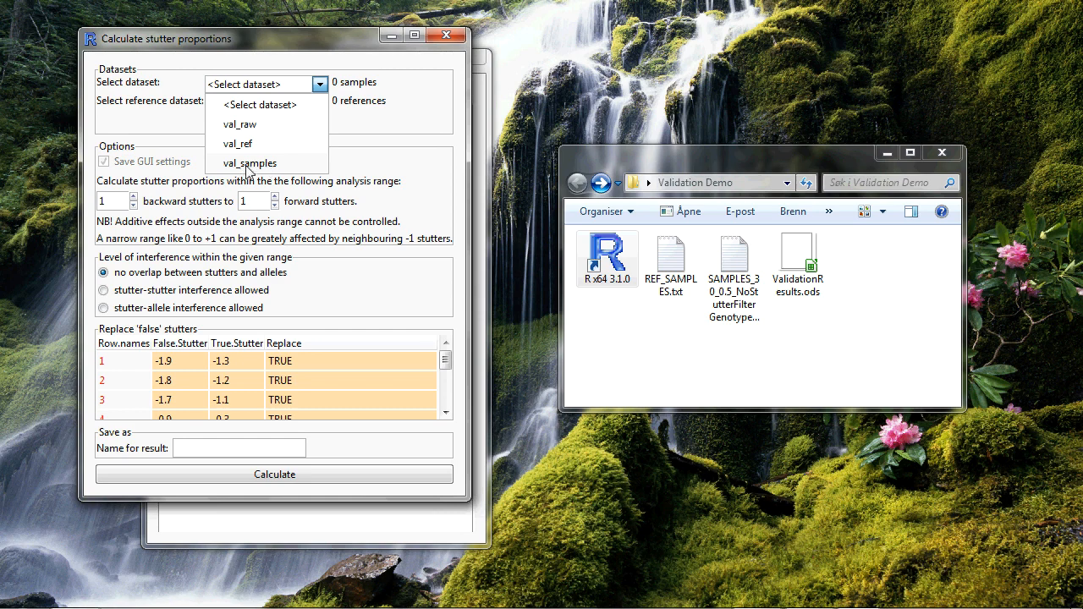
{"action": "left_click", "coordinate": [276, 166]}
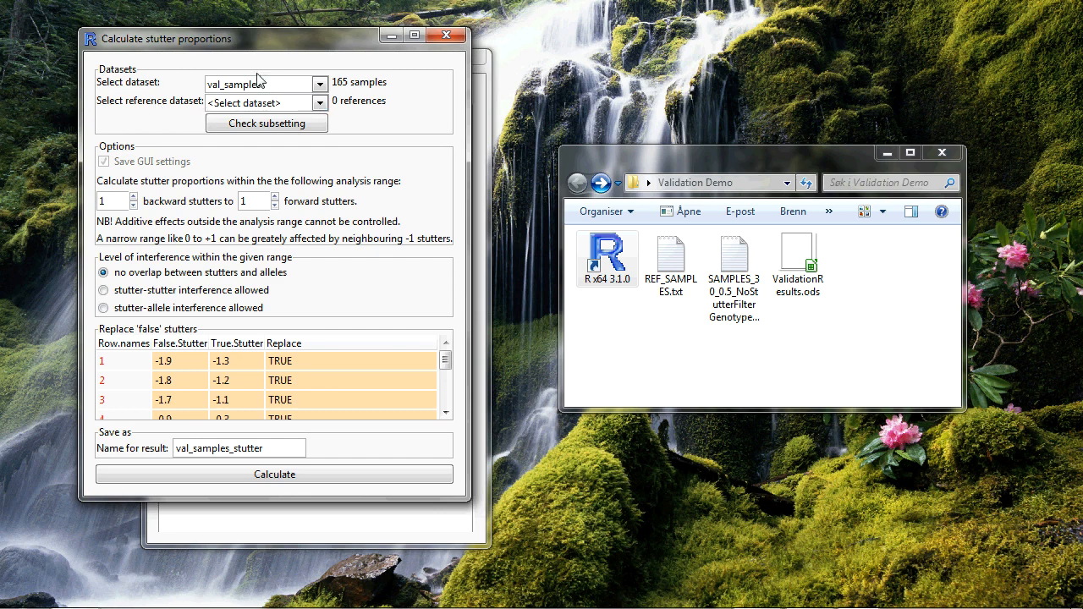
{"action": "left_click", "coordinate": [320, 104]}
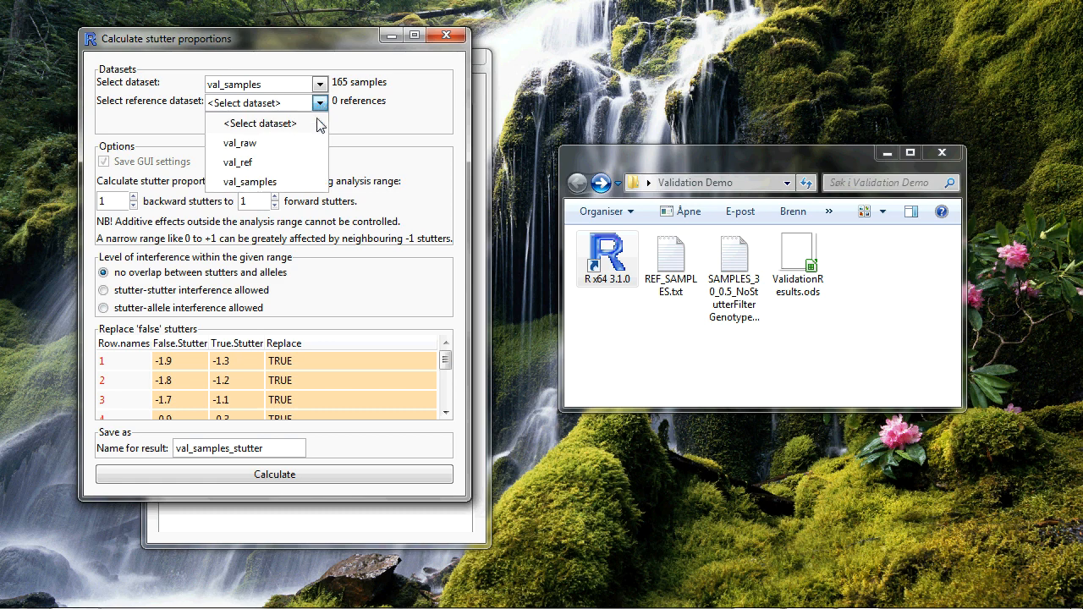
{"action": "left_click", "coordinate": [240, 162]}
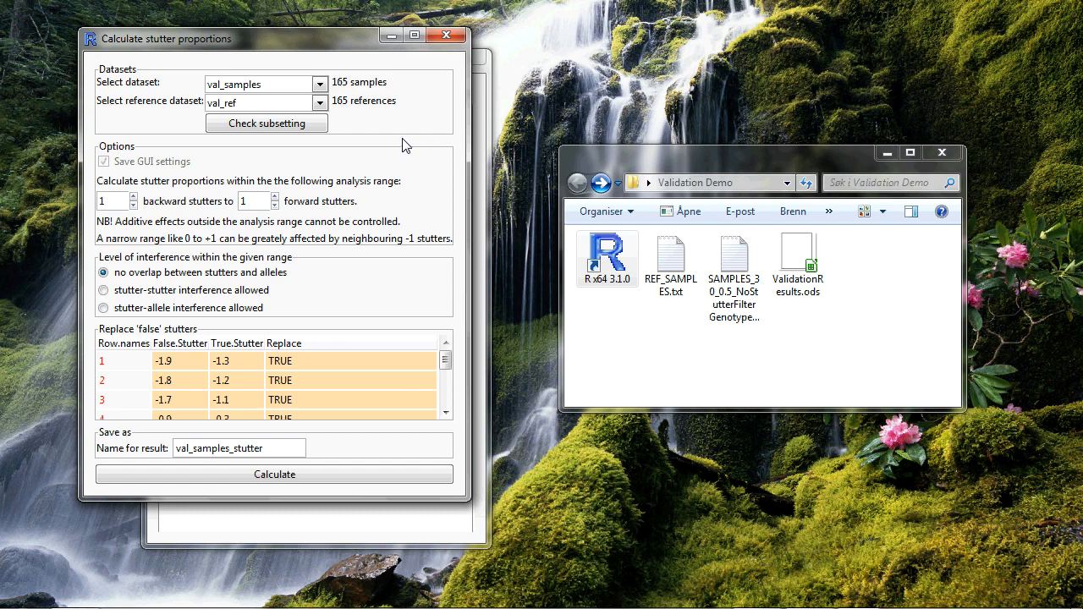
{"action": "left_click", "coordinate": [133, 198]}
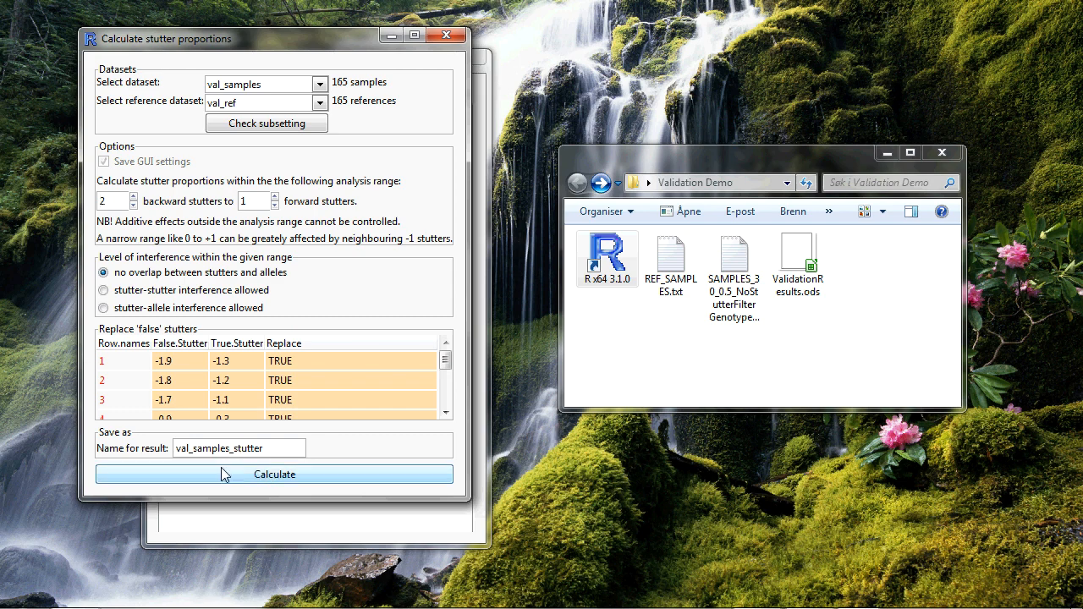
Step: Calculate the stutter proportions as val_samples_stutter and select that dataset for a stutter plot, keeping the ESX17 kit
{"action": "left_click", "coordinate": [276, 480]}
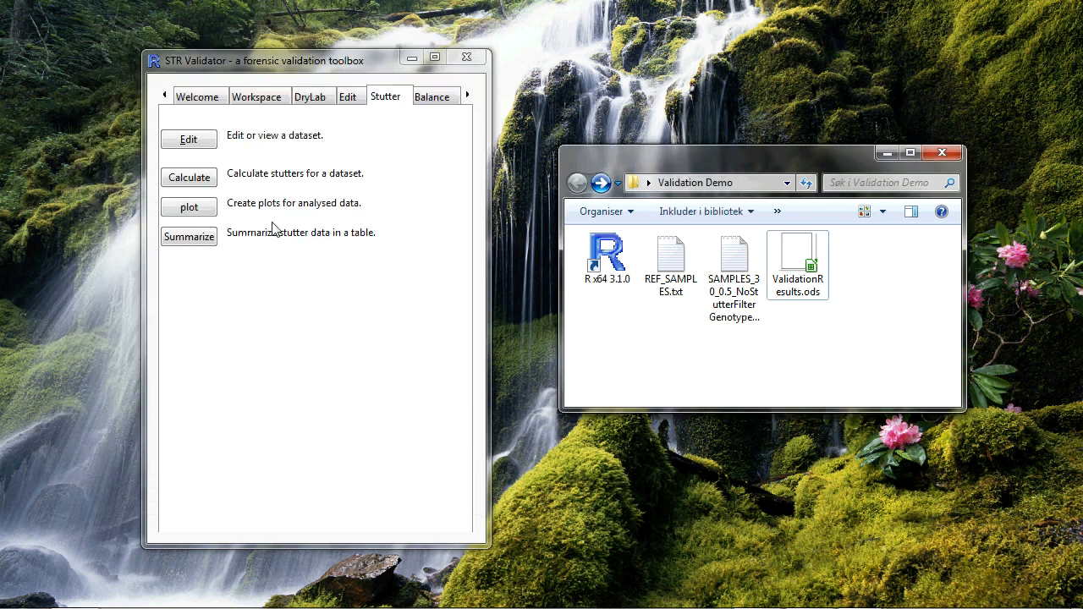
{"action": "left_click", "coordinate": [200, 213]}
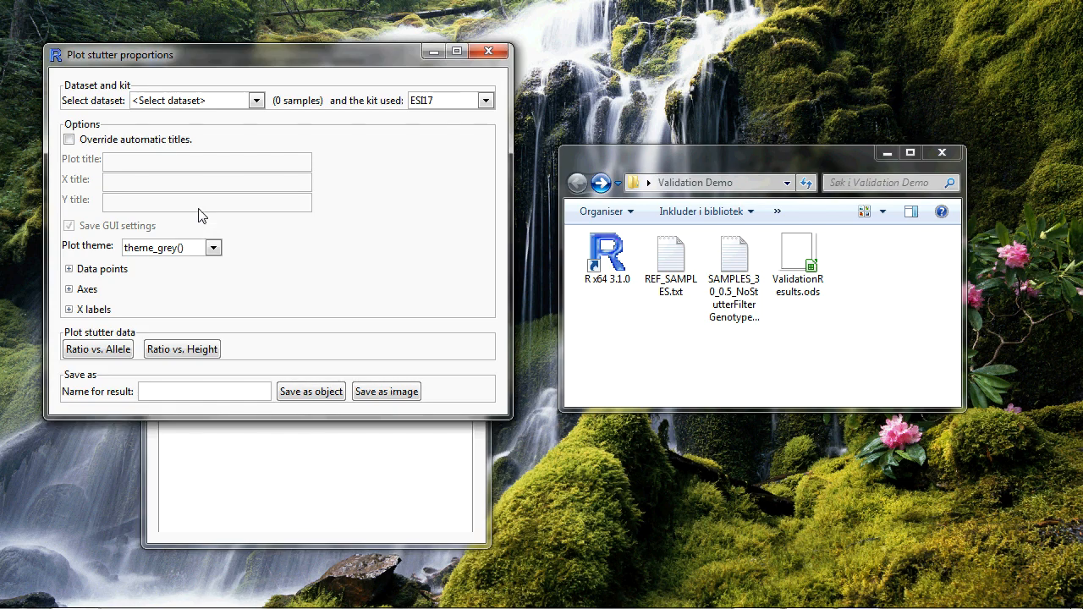
{"action": "left_click", "coordinate": [184, 102]}
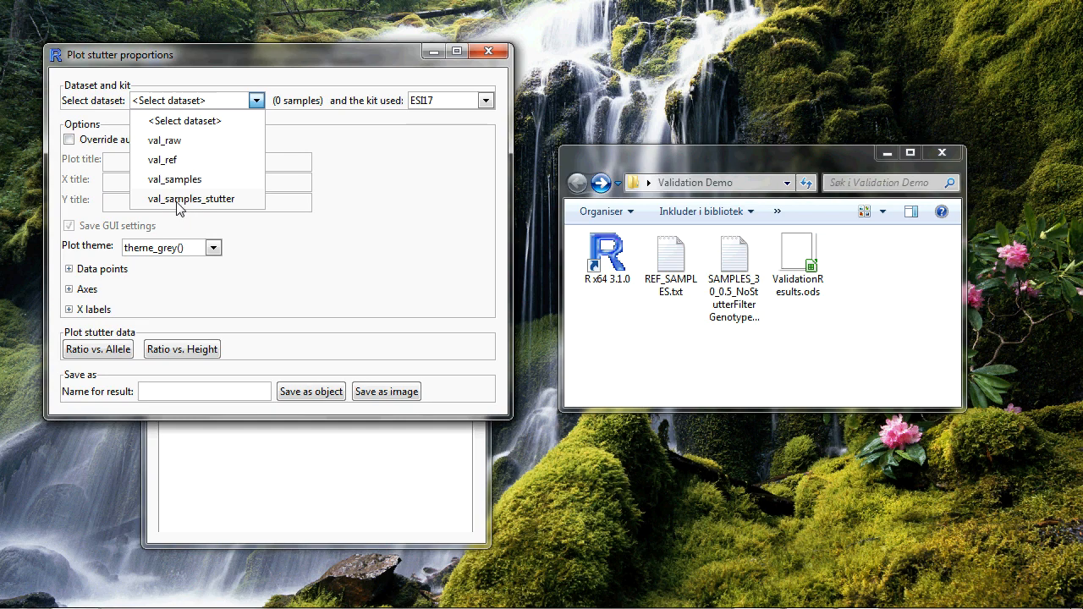
{"action": "left_click", "coordinate": [209, 199]}
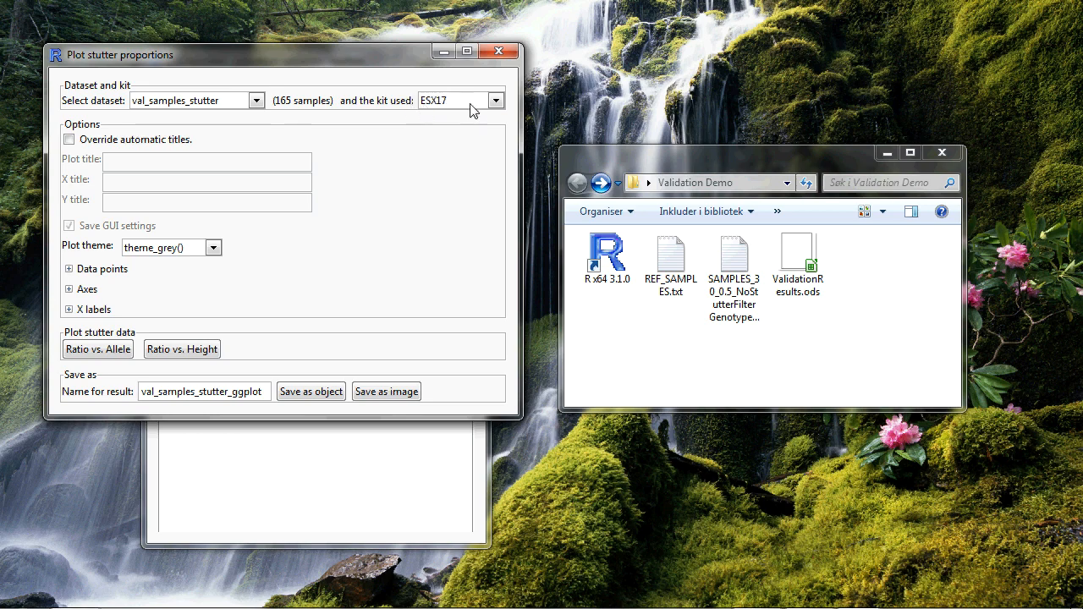
{"action": "left_click", "coordinate": [495, 101]}
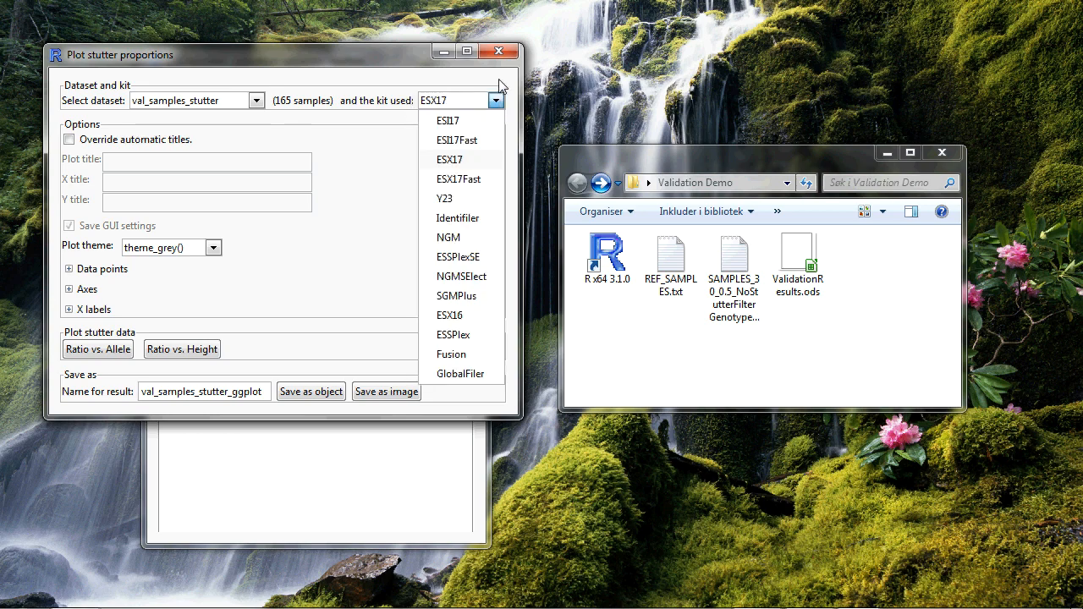
{"action": "left_click", "coordinate": [490, 78]}
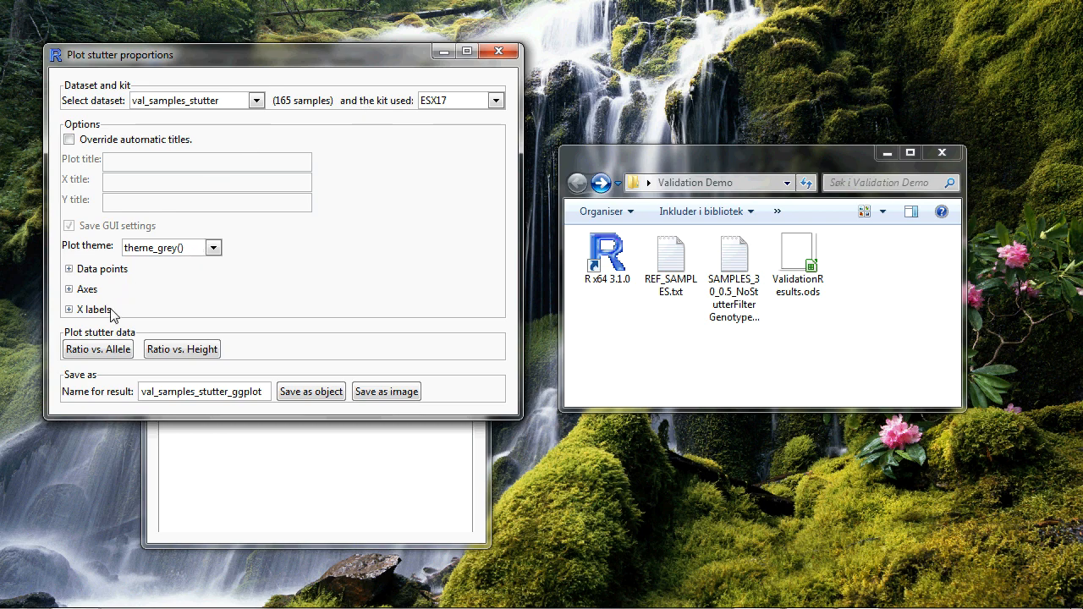
Step: Plot stutter ratio versus allele, examine the plot in the R graphics window, and minimize it
{"action": "left_click", "coordinate": [106, 356]}
{"action": "mouse_move", "coordinate": [931, 606]}
{"action": "mouse_move", "coordinate": [859, 596]}
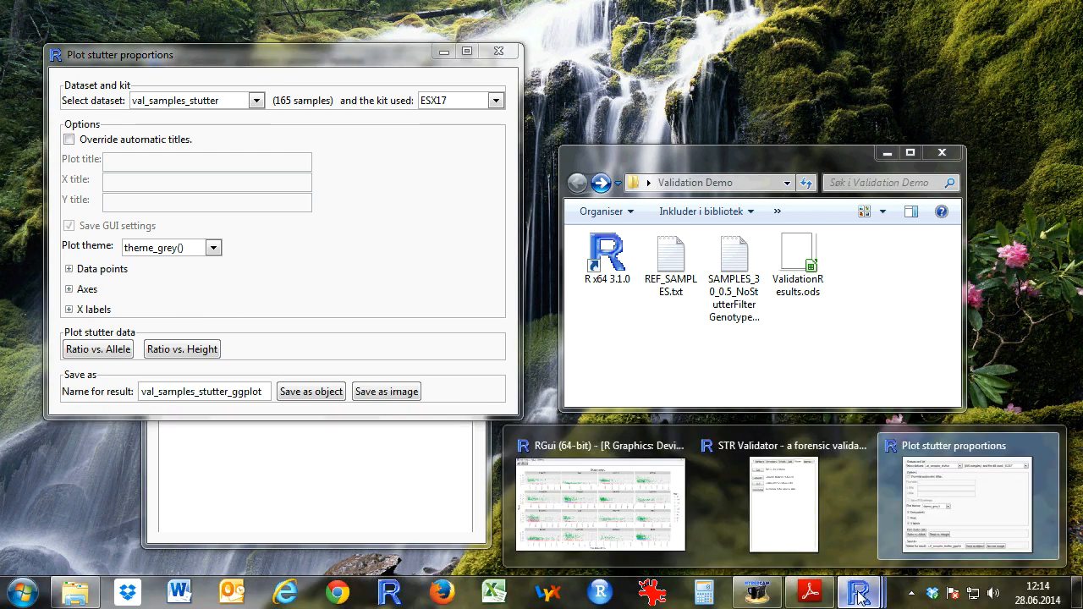
{"action": "left_click", "coordinate": [668, 473]}
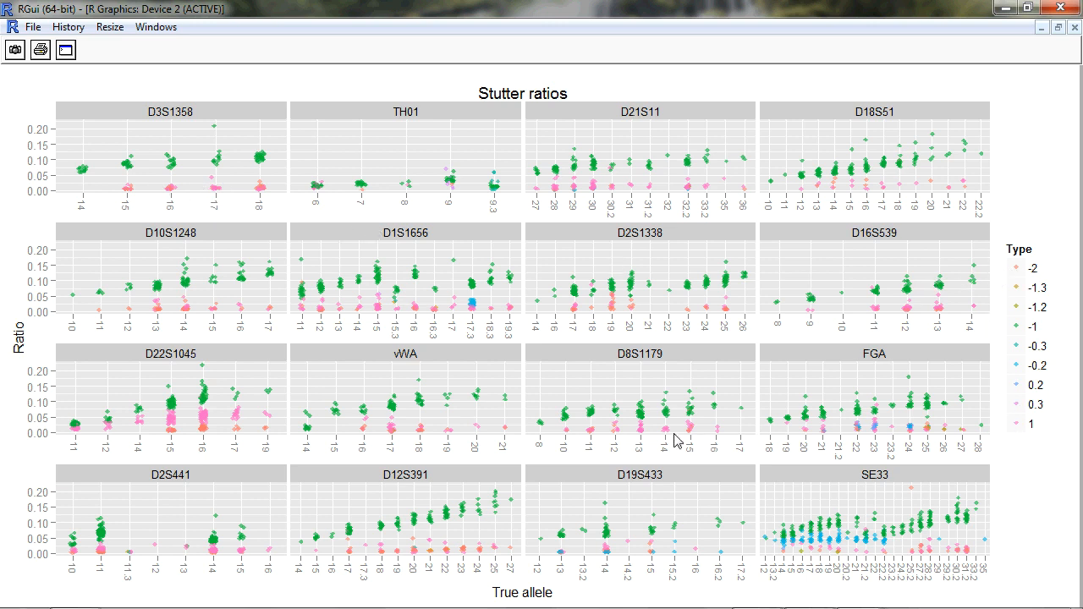
{"action": "left_click", "coordinate": [1005, 9]}
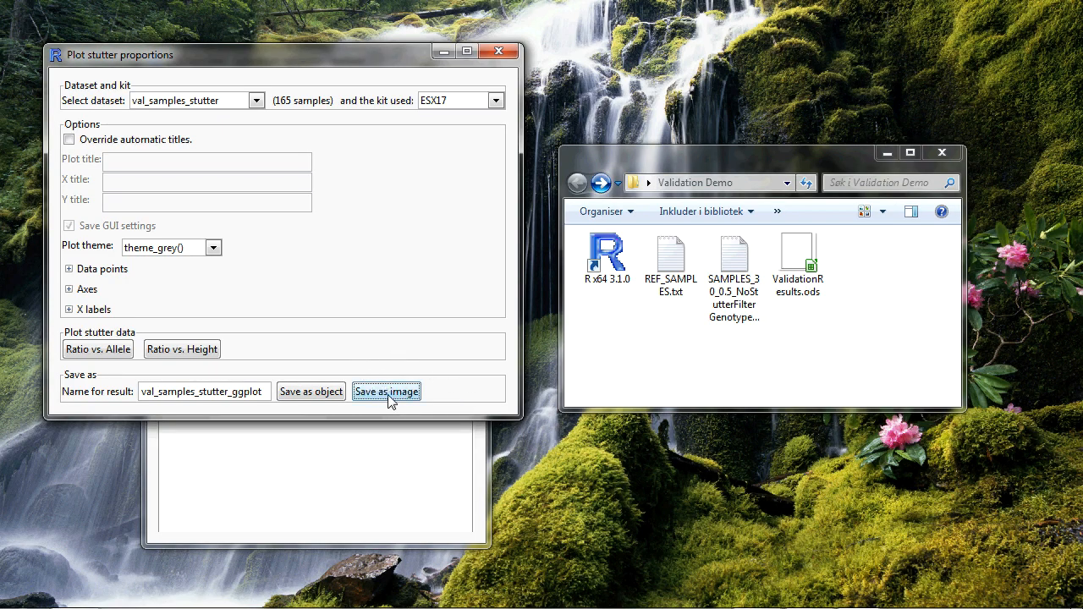
Step: Set up an image export of the allele plot at 30 by 20 cm, without loading the size from the plot device
{"action": "left_click", "coordinate": [382, 391]}
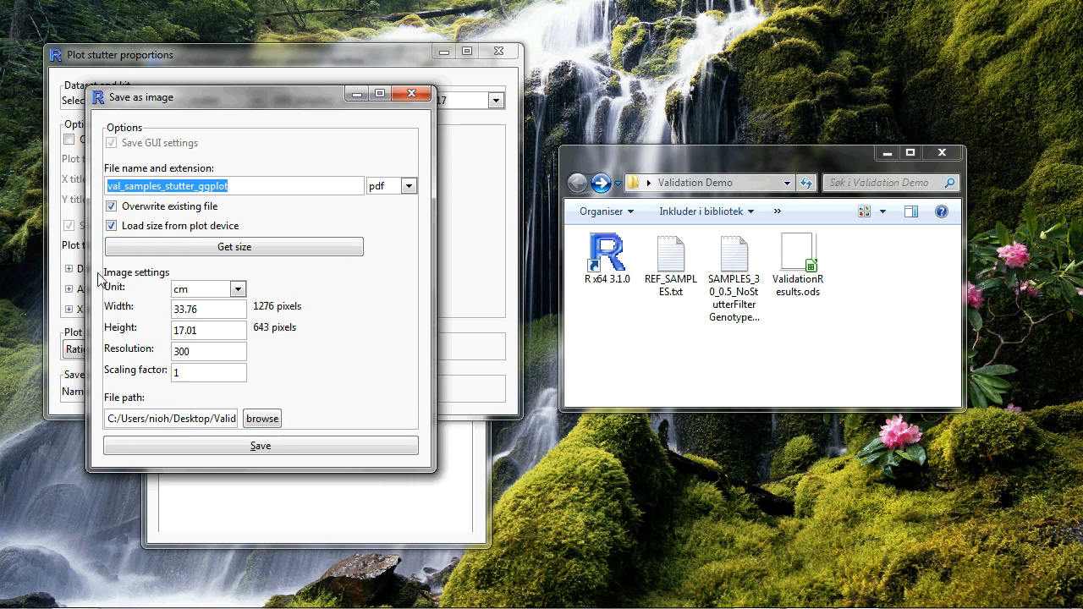
{"action": "left_click", "coordinate": [110, 227]}
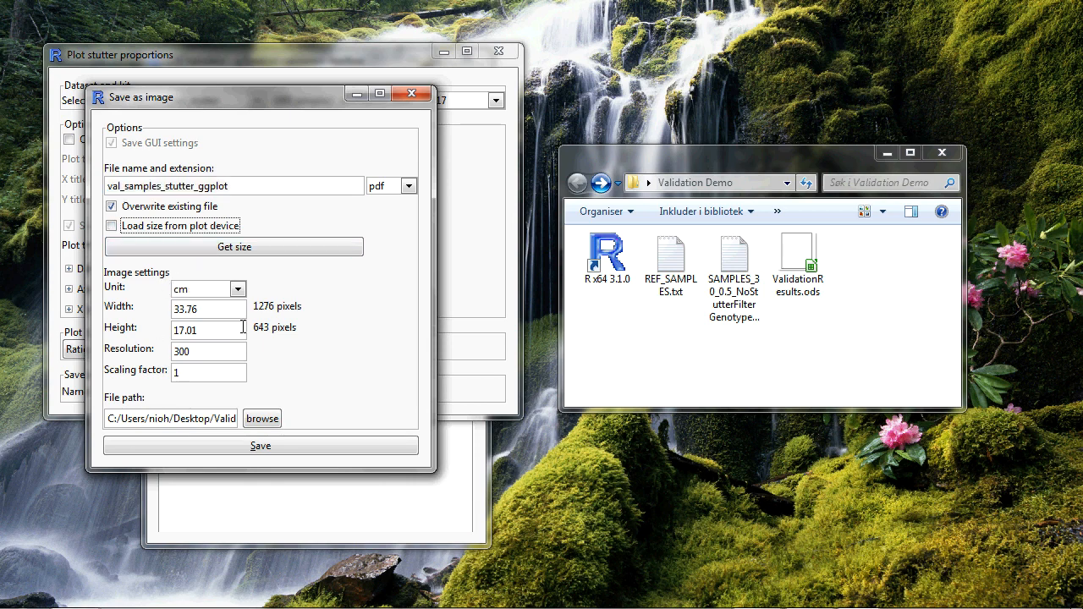
{"action": "double_click", "coordinate": [215, 309]}
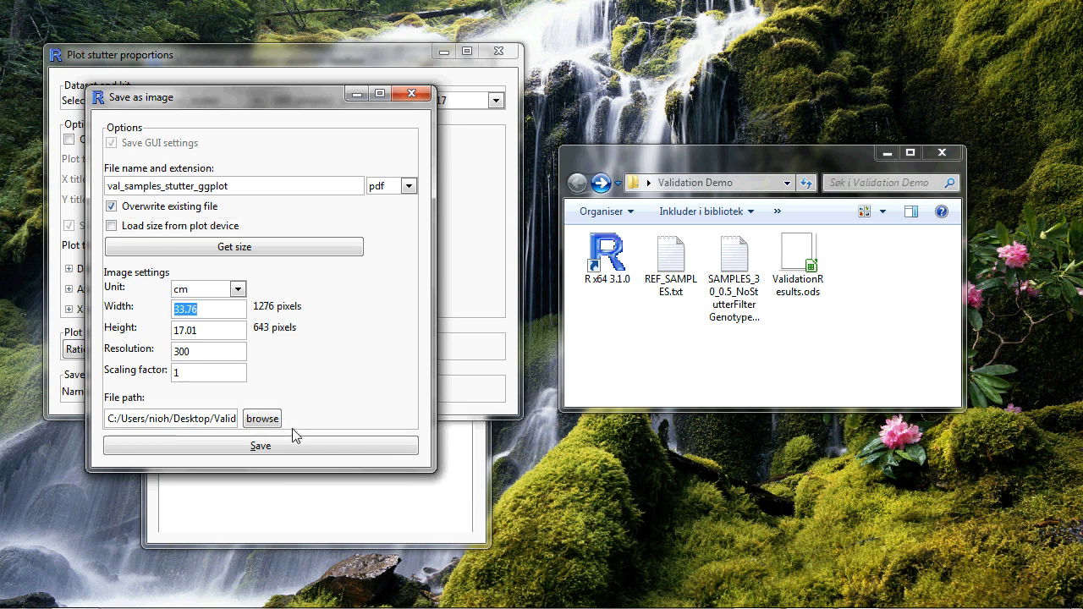
{"action": "type", "text": "30"}
{"action": "key", "text": "Tab"}
{"action": "type", "text": "20"}
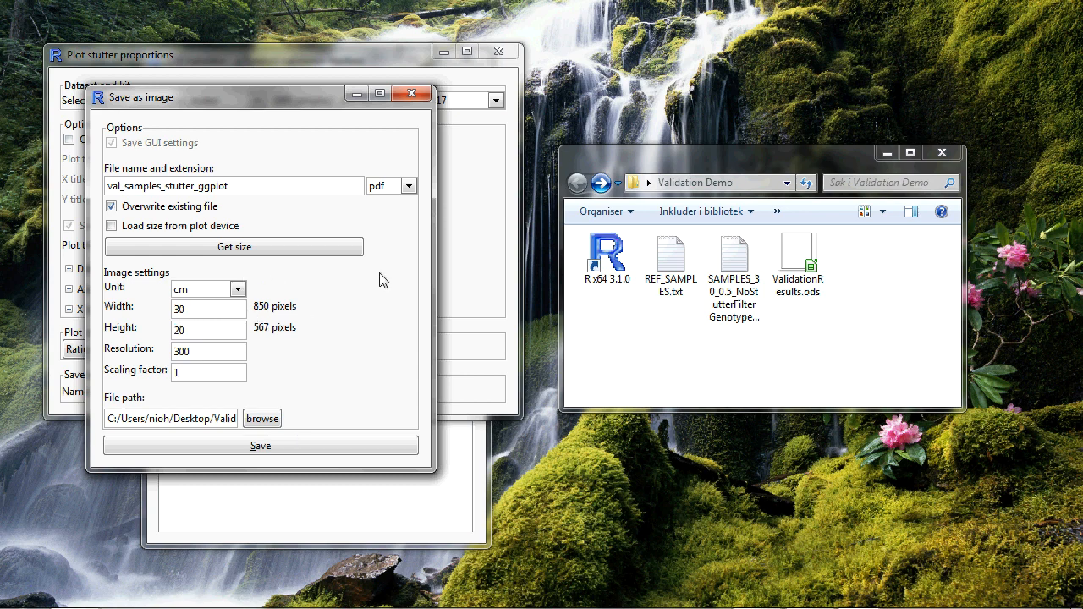
Step: Name the image stutter_ratio_vs_allele and save it as a pdf
{"action": "left_click_drag", "start_coordinate": [268, 190], "coordinate": [108, 190]}
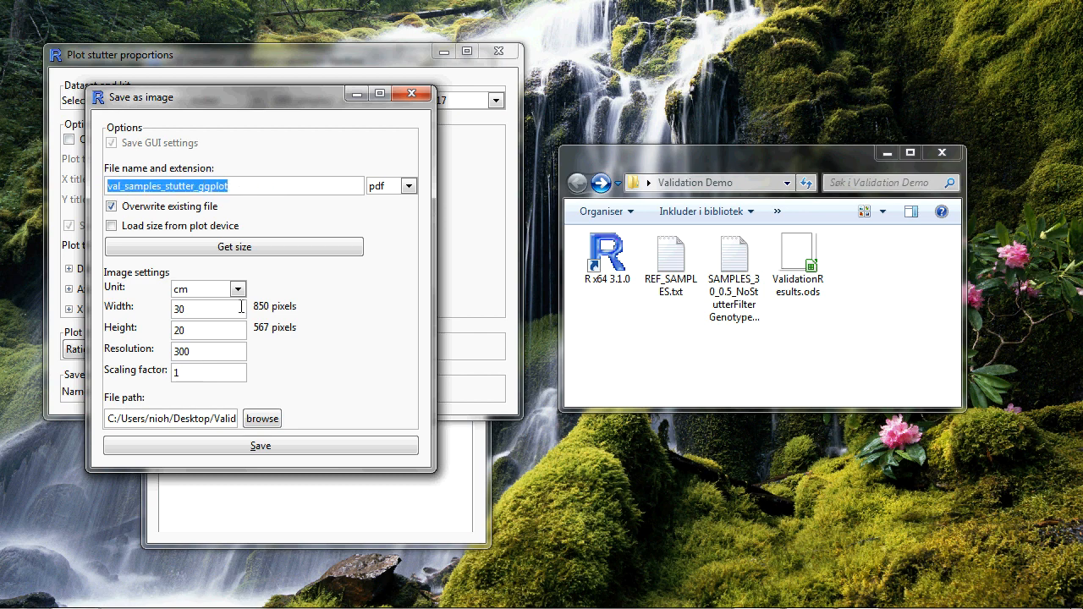
{"action": "type", "text": "stutter_ratio_vs_allele"}
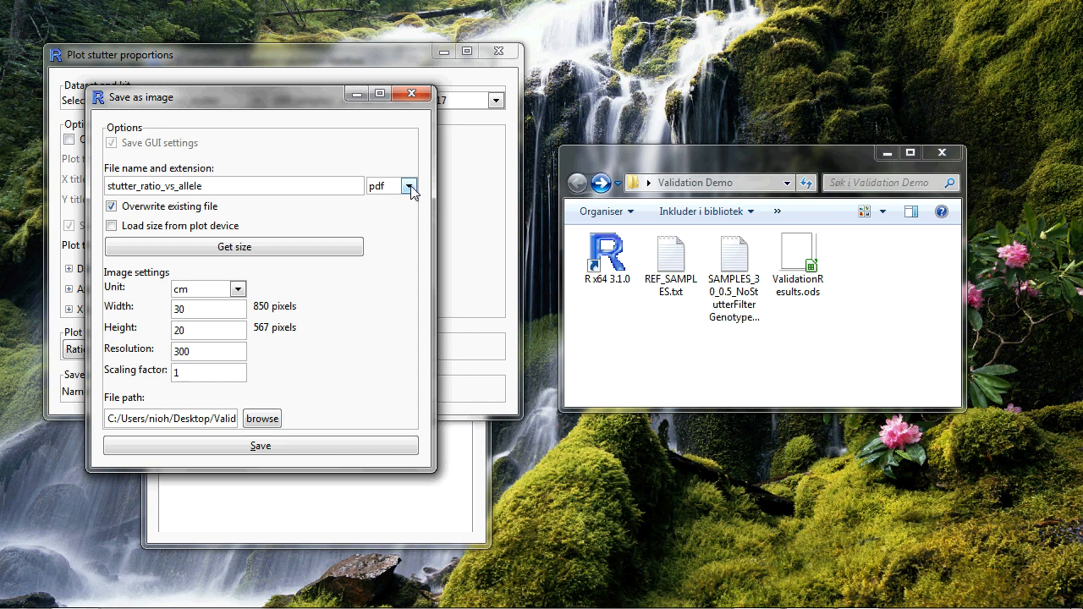
{"action": "left_click", "coordinate": [409, 187]}
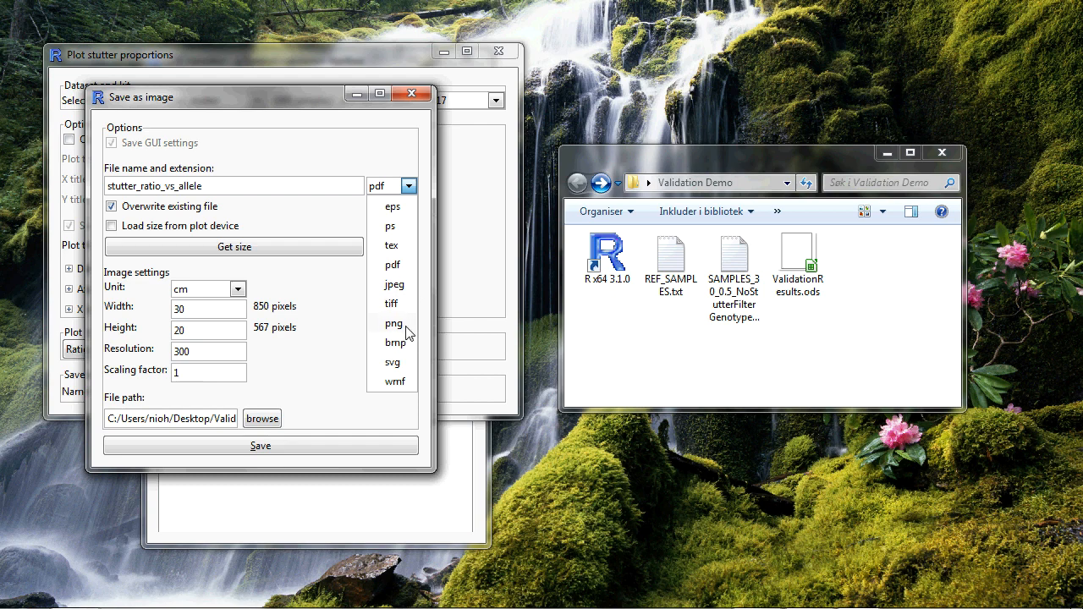
{"action": "left_click", "coordinate": [384, 124]}
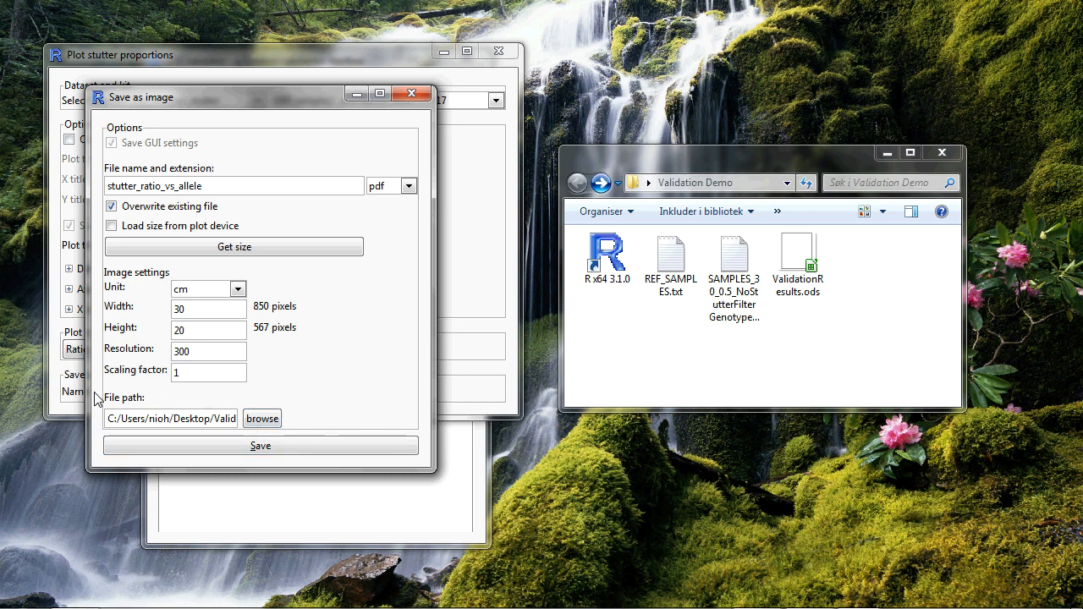
{"action": "left_click", "coordinate": [281, 447]}
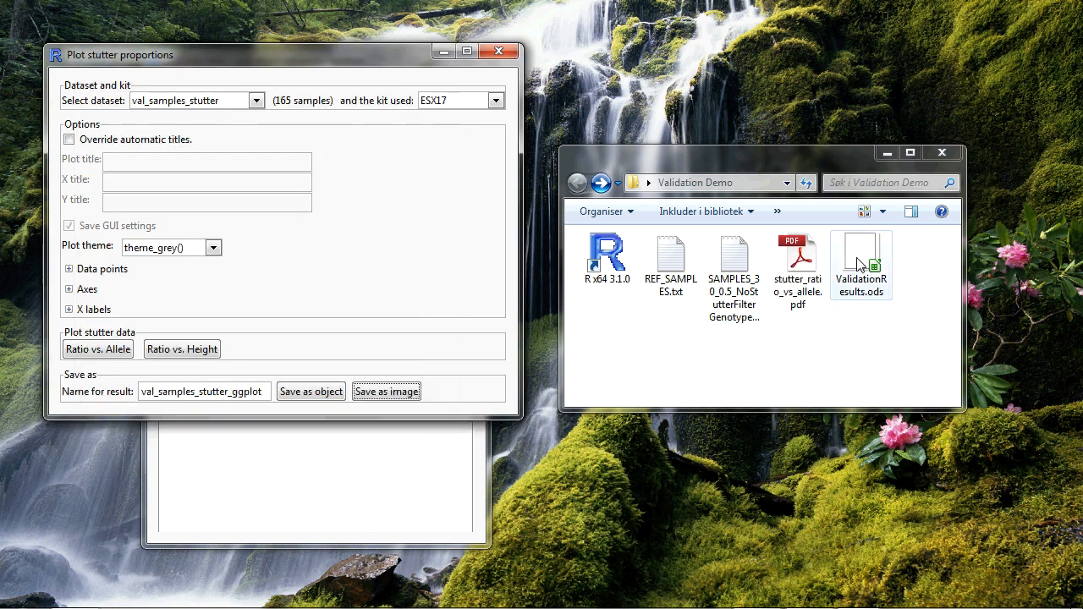
Step: Examine the saved stutter_ratio_vs_allele.pdf in Adobe Reader, enlarged to 400%, and close it
{"action": "double_click", "coordinate": [806, 265]}
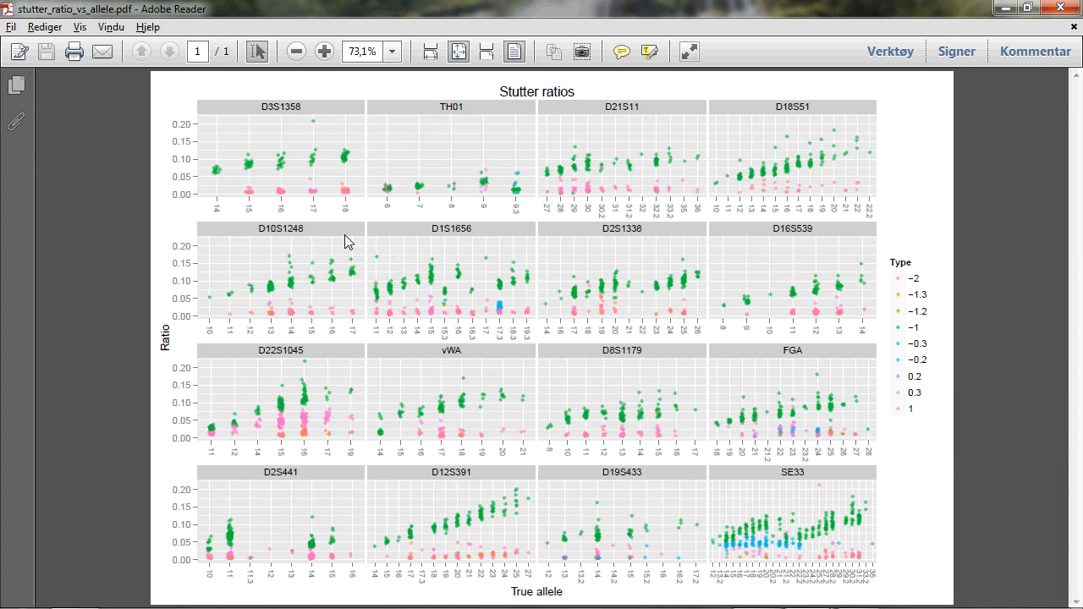
{"action": "left_click", "coordinate": [324, 52]}
{"action": "left_click", "coordinate": [324, 51]}
{"action": "left_click", "coordinate": [324, 52]}
{"action": "left_click", "coordinate": [324, 52]}
{"action": "left_click", "coordinate": [324, 51]}
{"action": "left_click", "coordinate": [324, 52]}
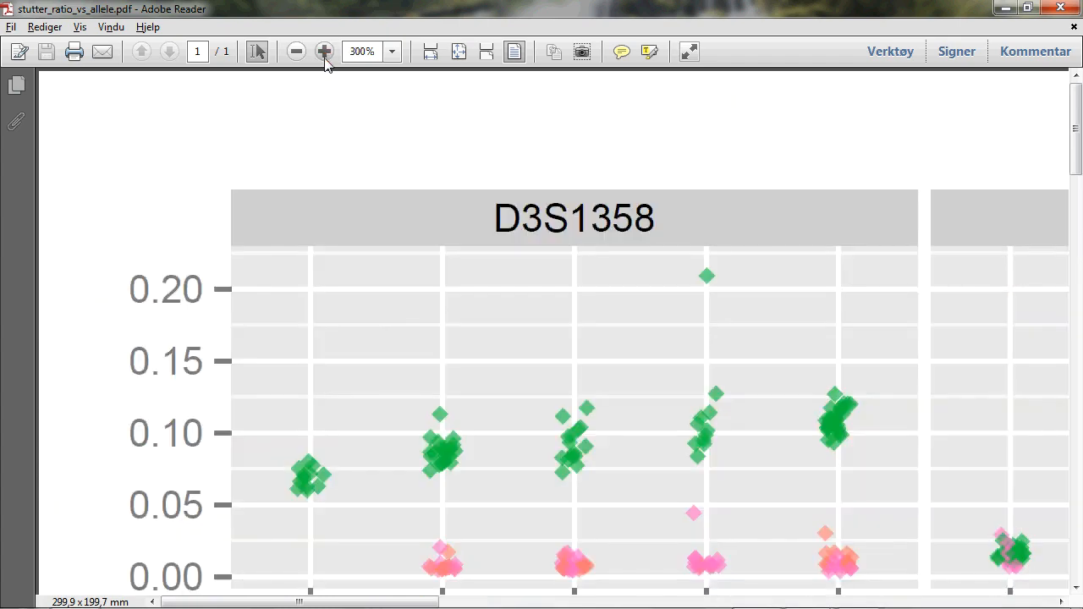
{"action": "left_click", "coordinate": [325, 57]}
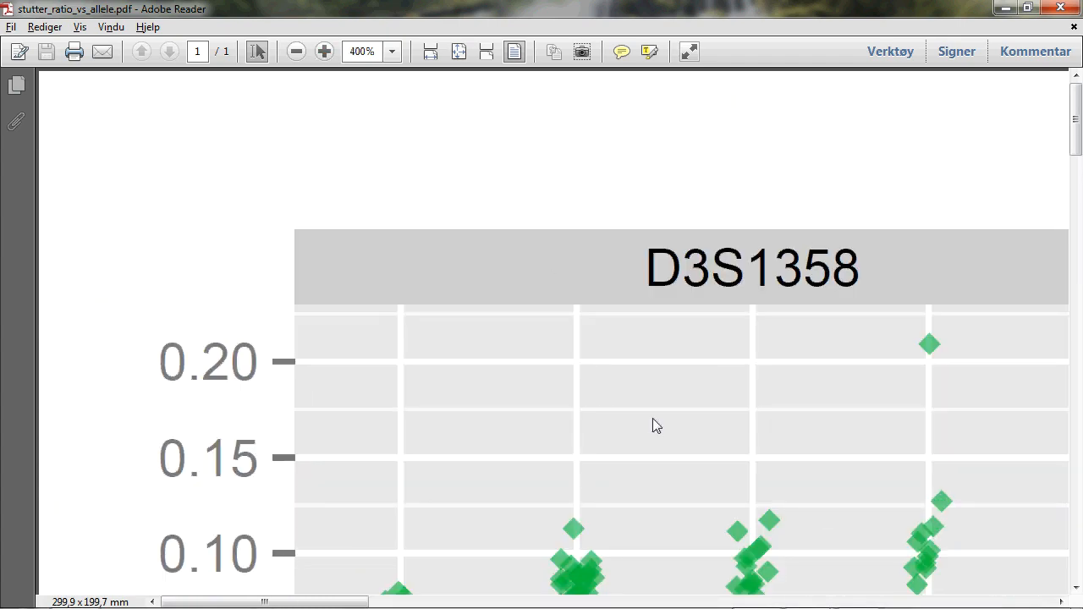
{"action": "left_click", "coordinate": [1061, 10]}
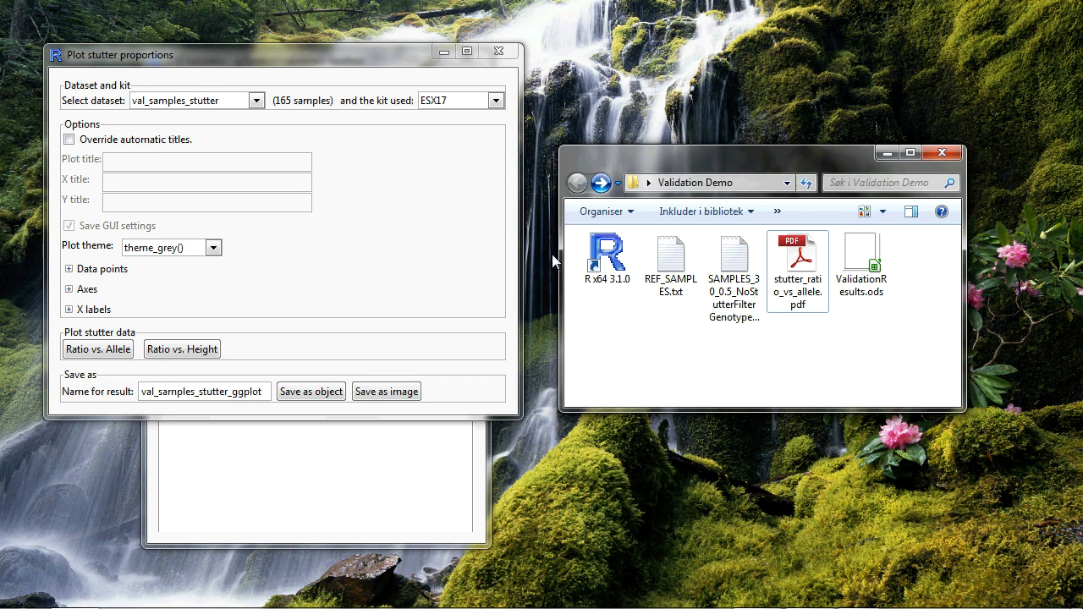
Step: Plot stutter ratio versus peak height, examine the plot in the R graphics window, and minimize it
{"action": "left_click_drag", "start_coordinate": [280, 53], "coordinate": [282, 25]}
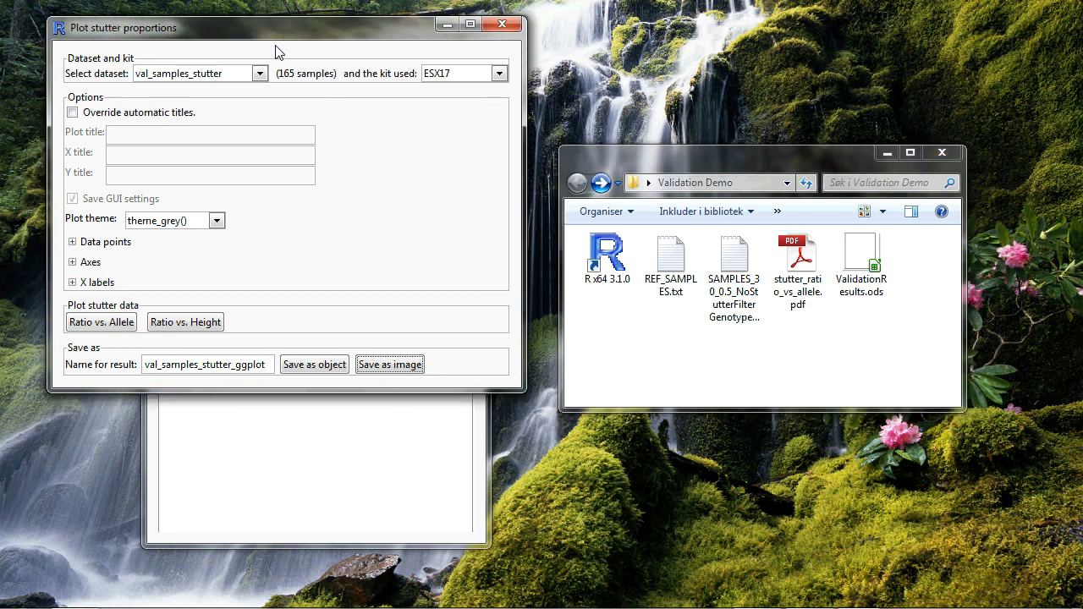
{"action": "left_click", "coordinate": [186, 325]}
{"action": "mouse_move", "coordinate": [859, 592]}
{"action": "left_click", "coordinate": [624, 508]}
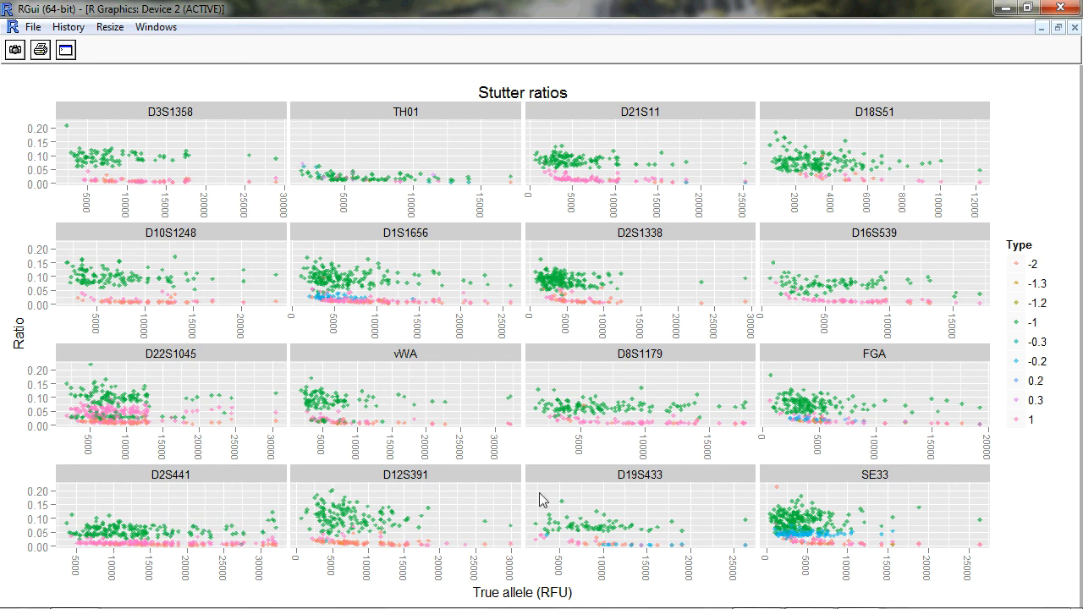
{"action": "left_click", "coordinate": [1003, 10]}
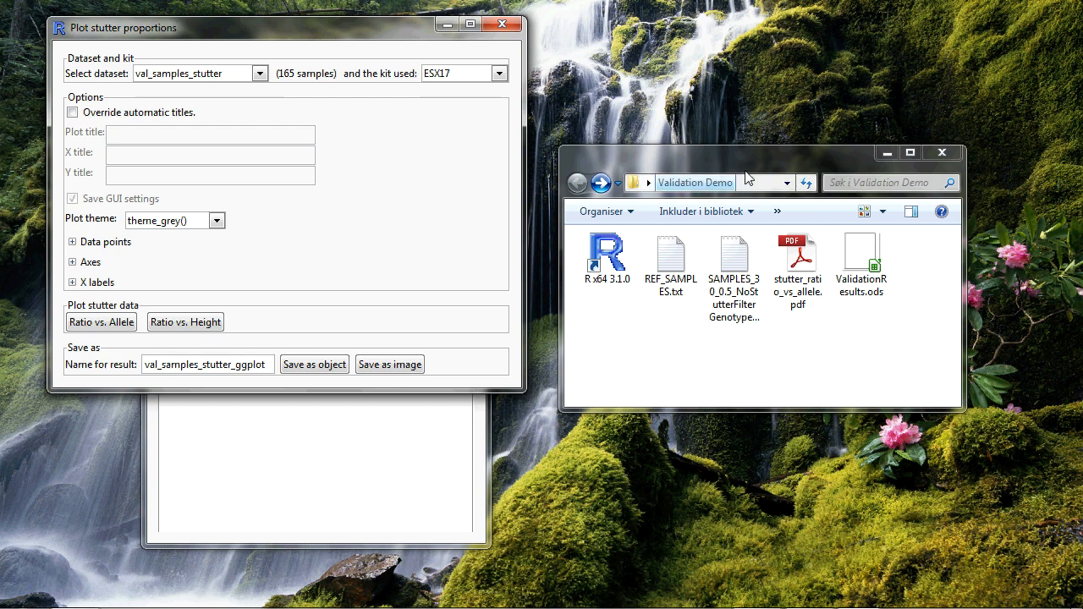
Step: Save the height plot as a pdf image named stutter_ratio_vs_height and close the stutter plot window
{"action": "left_click", "coordinate": [394, 370]}
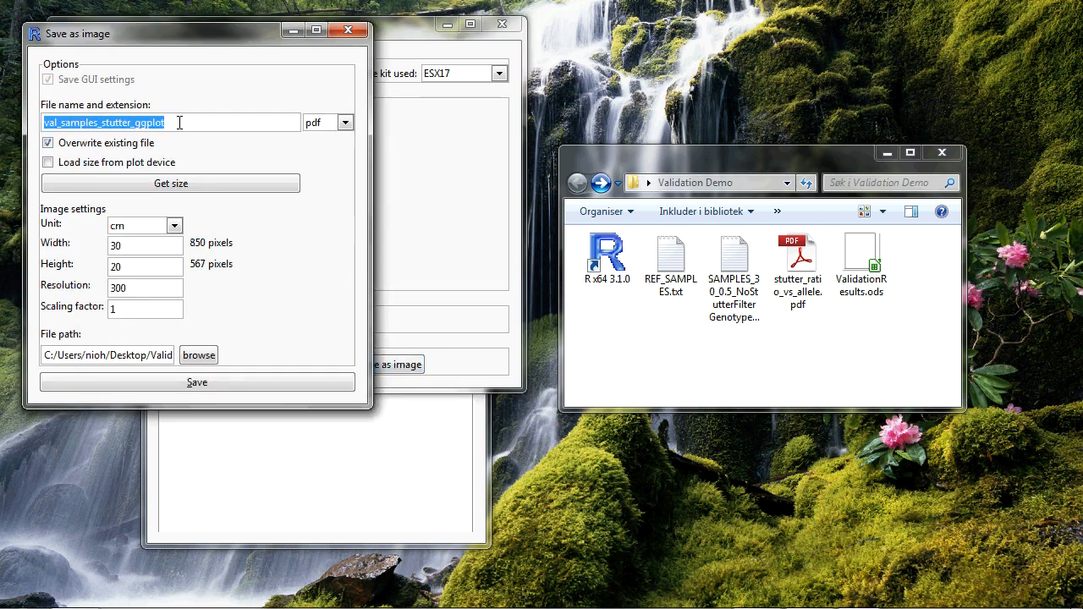
{"action": "type", "text": "stutter_rati"}
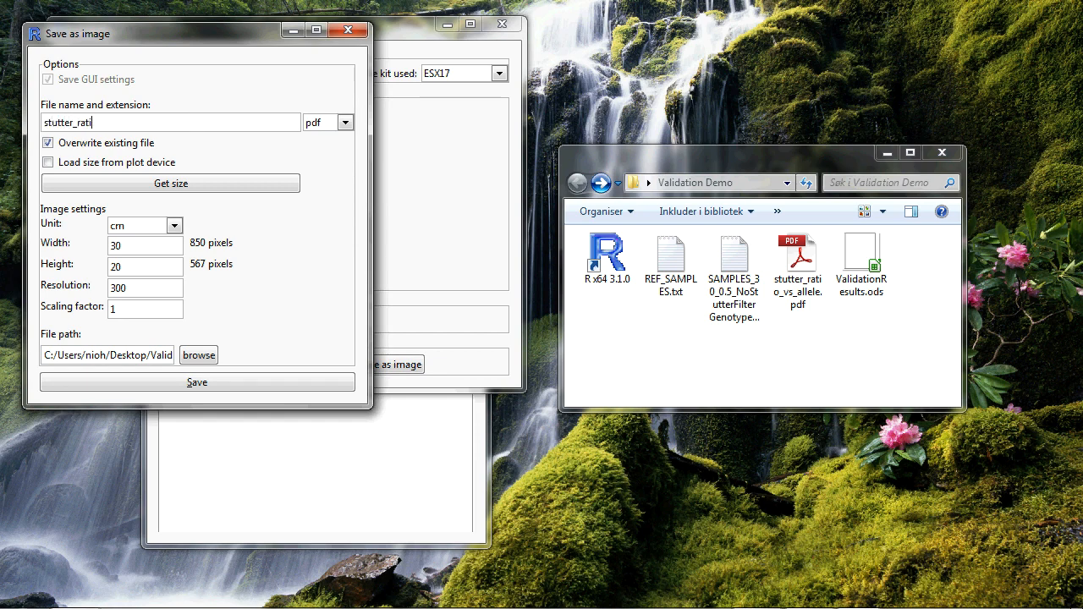
{"action": "type", "text": "o_vs_height"}
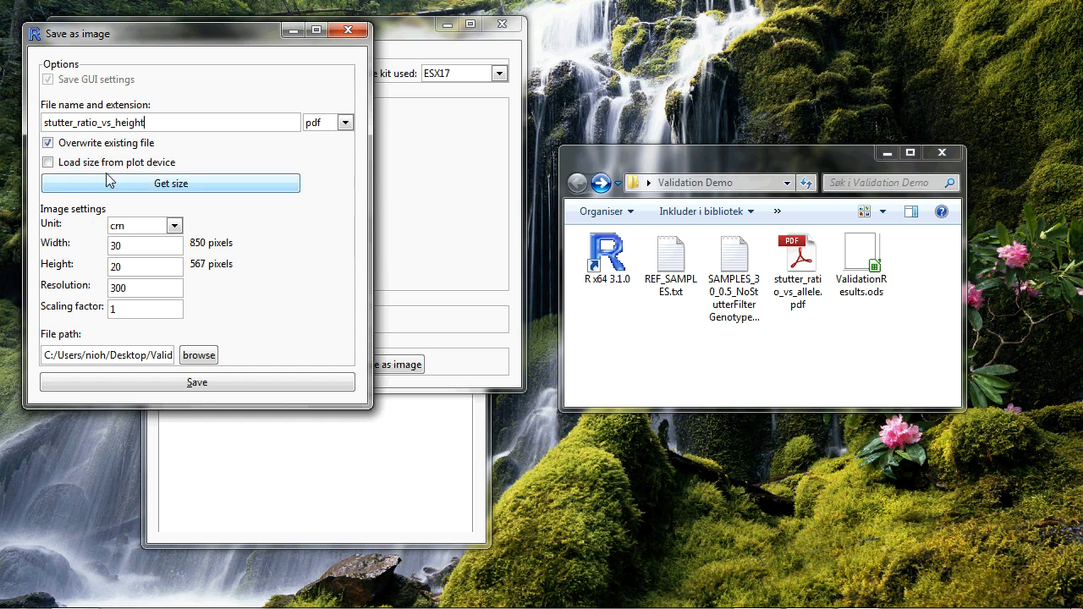
{"action": "left_click", "coordinate": [231, 382]}
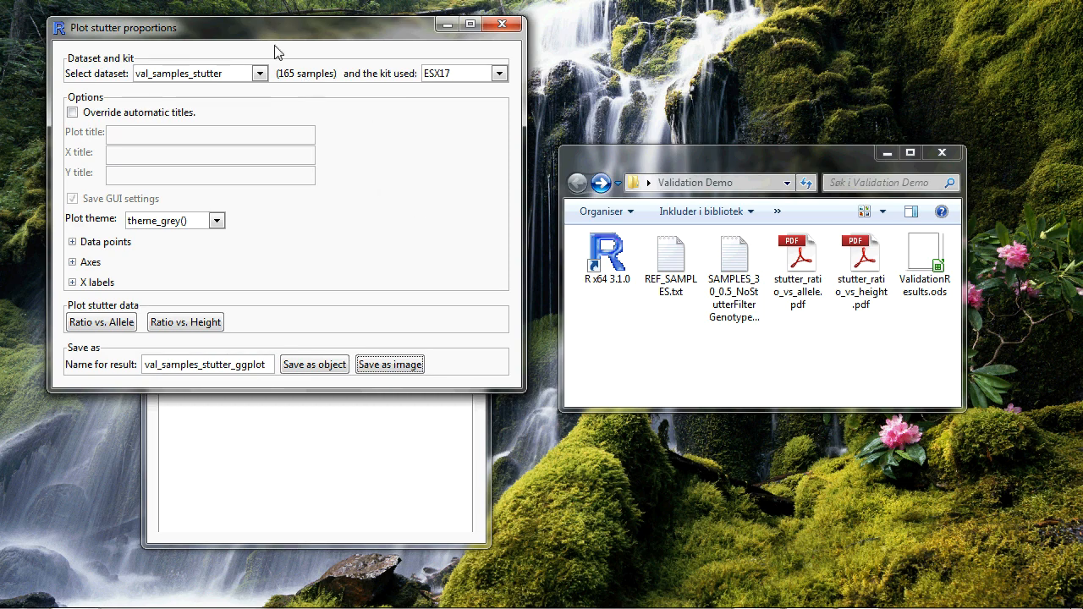
{"action": "left_click_drag", "start_coordinate": [302, 35], "coordinate": [322, 61]}
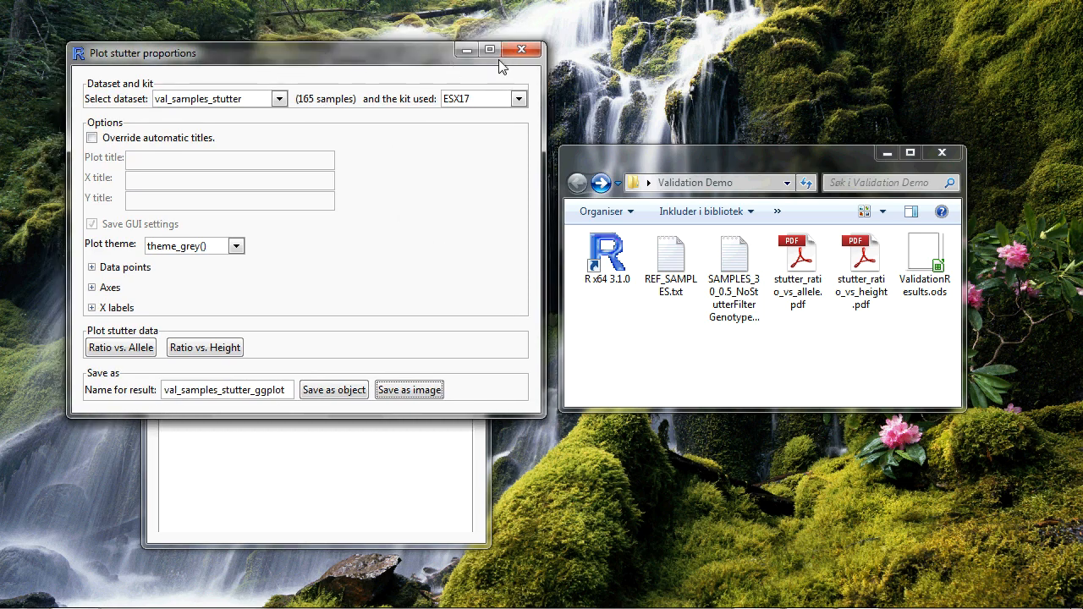
{"action": "left_click", "coordinate": [523, 52]}
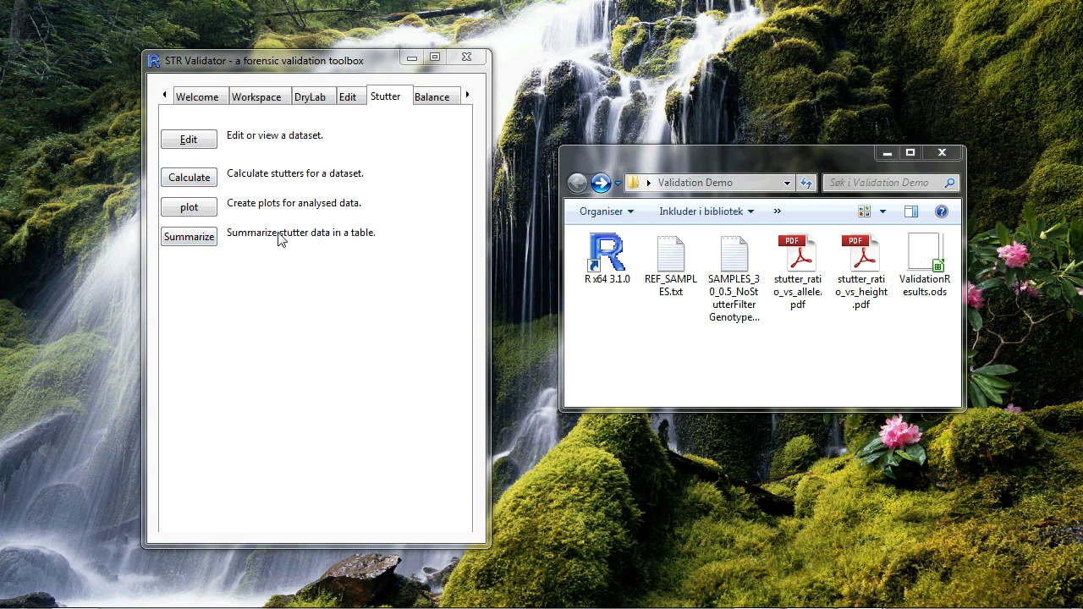
Step: Summarize the val_samples_stutter dataset by stutter with the 0.95 quantile into a table named val_samples_stutter_table_stutter
{"action": "left_click", "coordinate": [190, 237]}
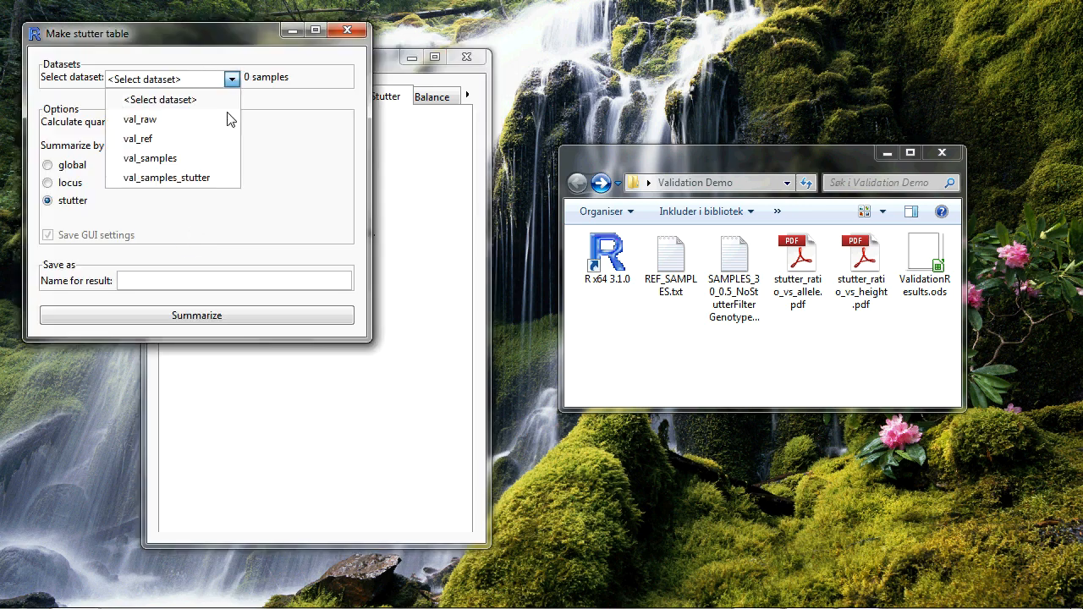
{"action": "left_click", "coordinate": [221, 182]}
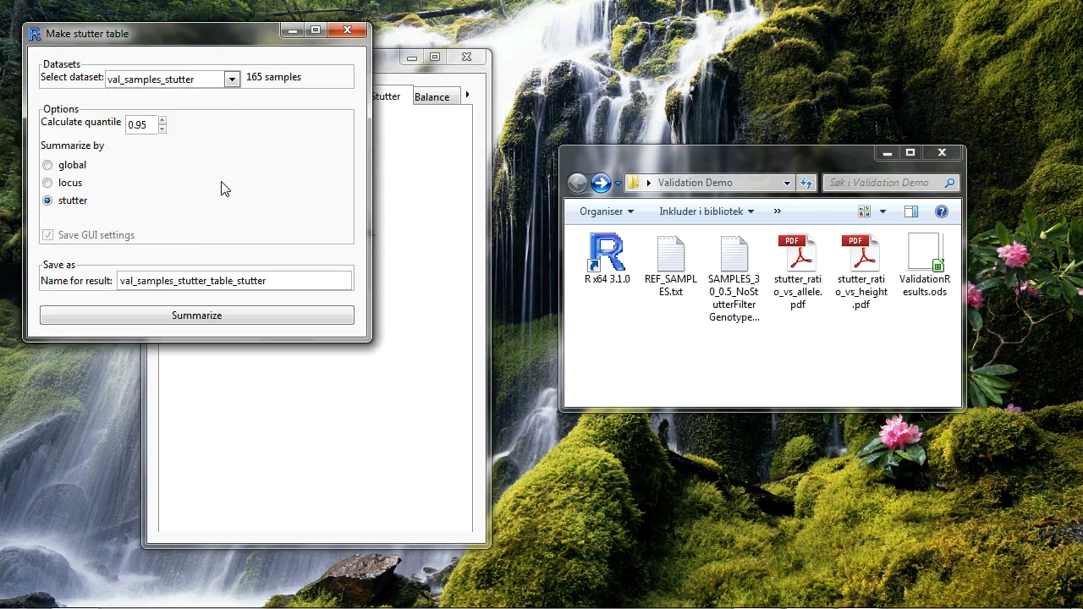
{"action": "left_click_drag", "start_coordinate": [200, 38], "coordinate": [246, 28]}
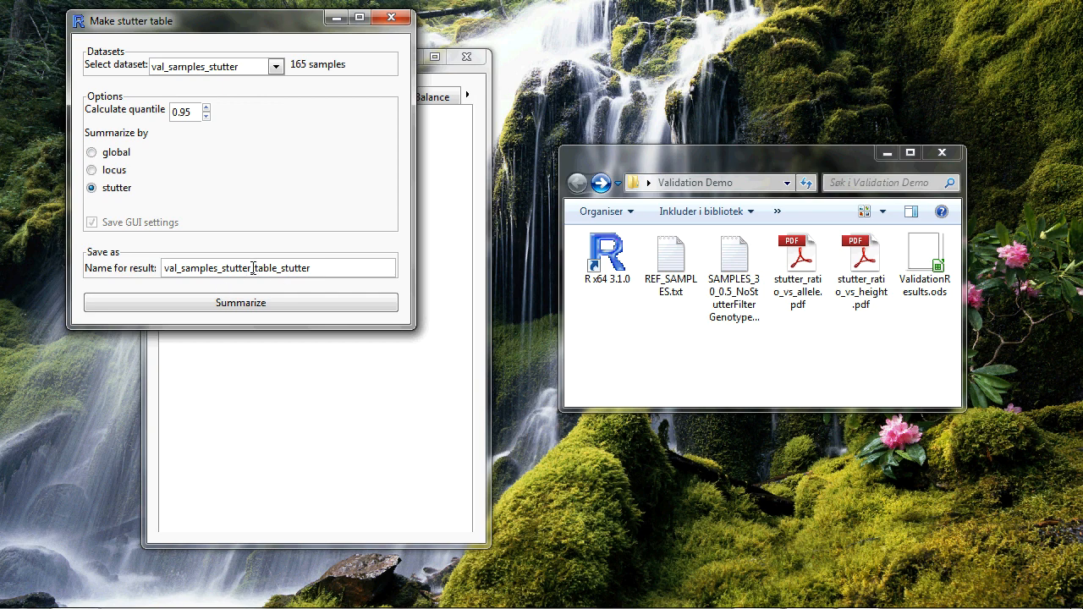
{"action": "left_click_drag", "start_coordinate": [252, 269], "coordinate": [344, 268]}
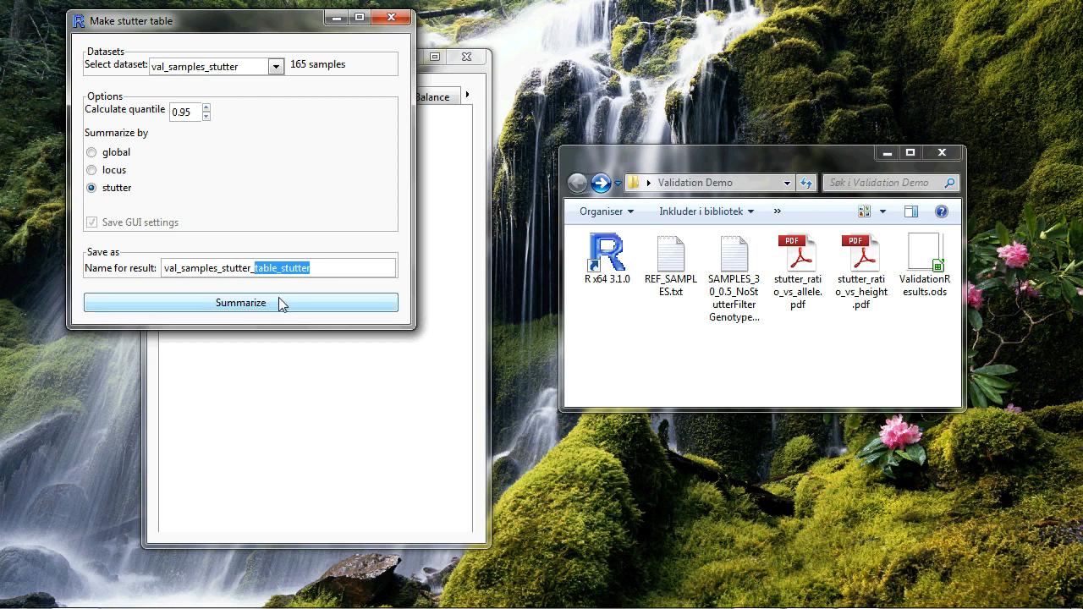
{"action": "left_click", "coordinate": [315, 267]}
{"action": "left_click", "coordinate": [305, 304]}
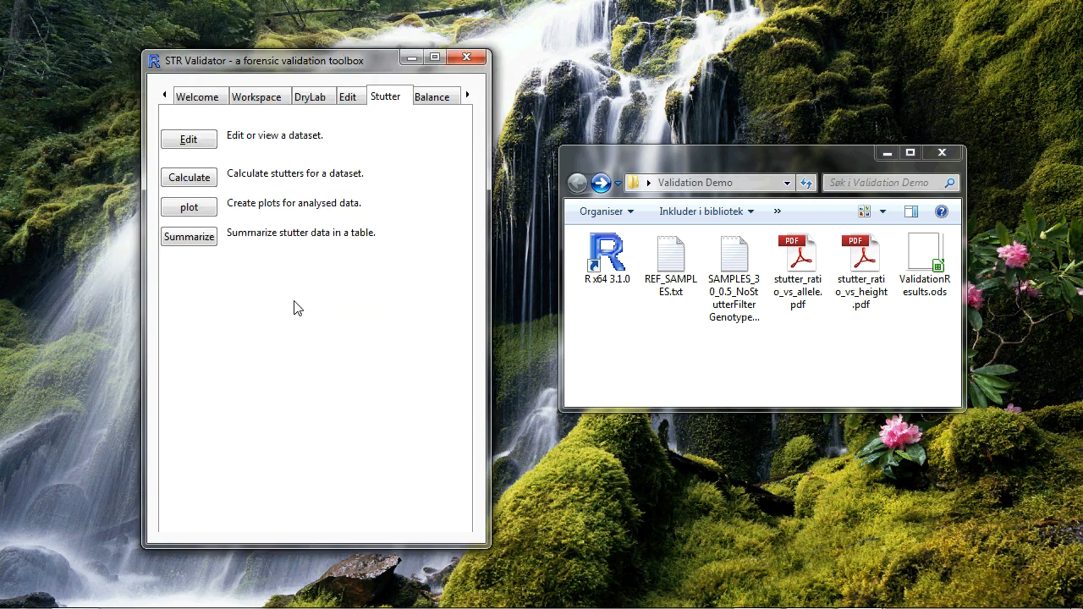
Step: Open the val_samples_stutter_table_stutter dataset in an enlarged view and examine its rows, statistics columns and the Marker column's sorting options
{"action": "left_click", "coordinate": [206, 146]}
{"action": "left_click", "coordinate": [329, 100]}
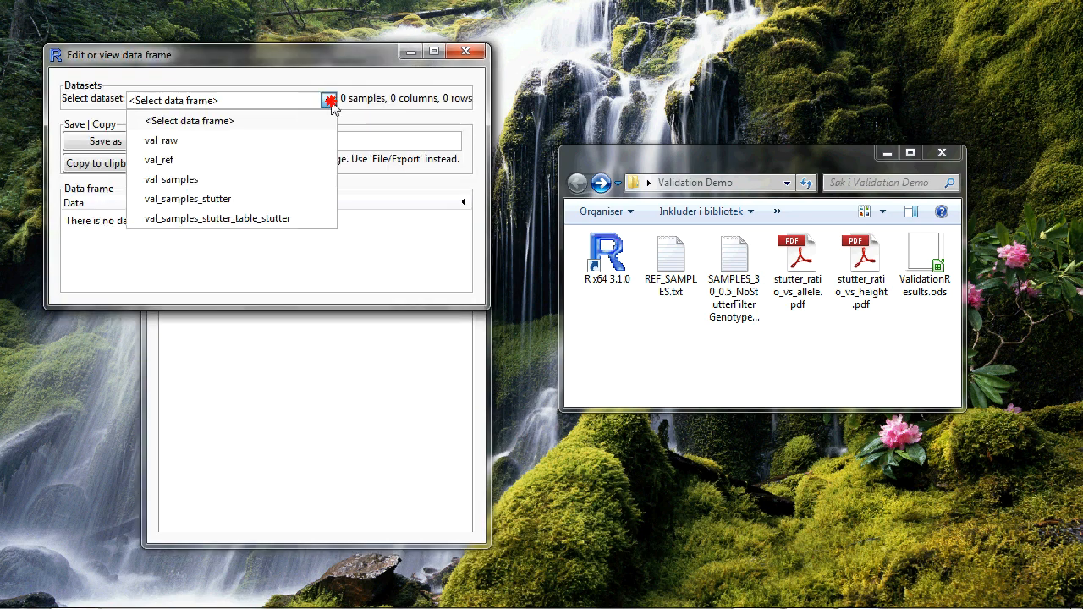
{"action": "left_click", "coordinate": [280, 218]}
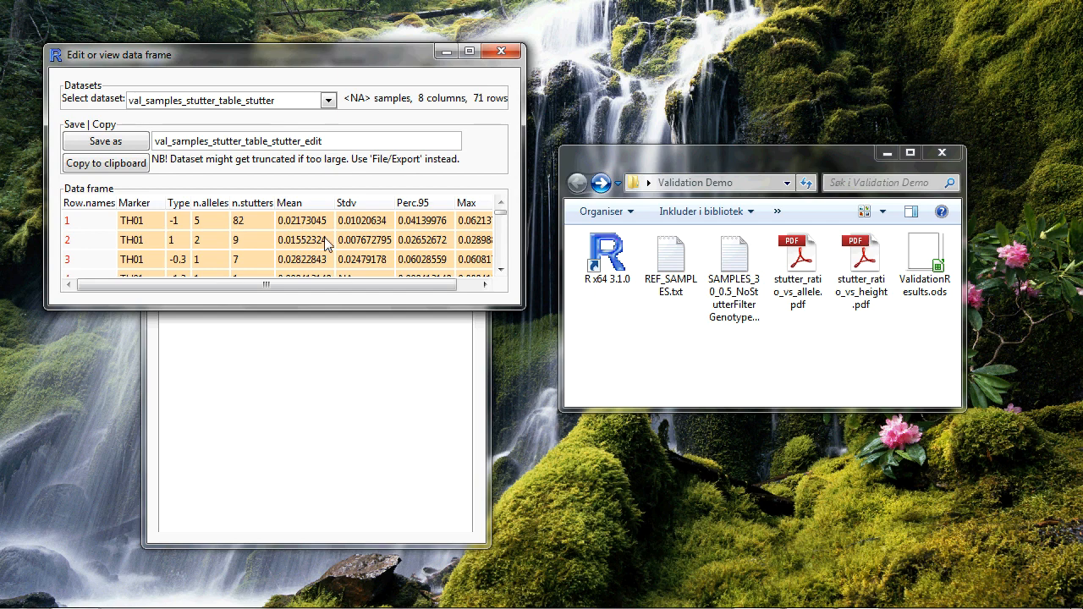
{"action": "left_click", "coordinate": [470, 52]}
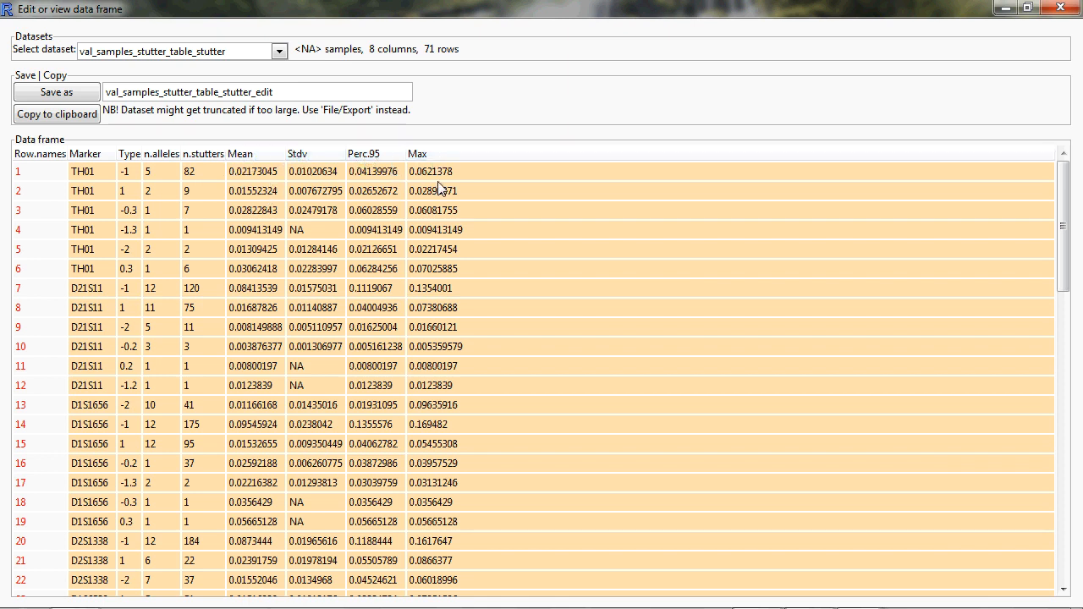
{"action": "scroll", "coordinate": [320, 447], "scroll_direction": "down", "scroll_amount": 9}
{"action": "scroll", "coordinate": [318, 452], "scroll_direction": "down", "scroll_amount": 7}
{"action": "scroll", "coordinate": [205, 430], "scroll_direction": "up", "scroll_amount": 14}
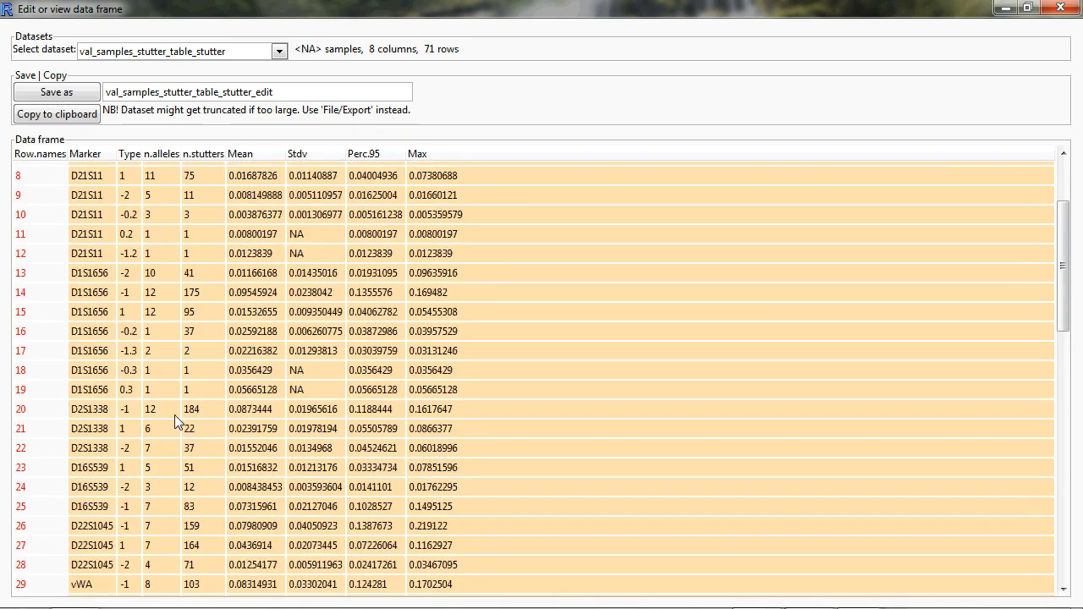
{"action": "scroll", "coordinate": [174, 414], "scroll_direction": "up", "scroll_amount": 3}
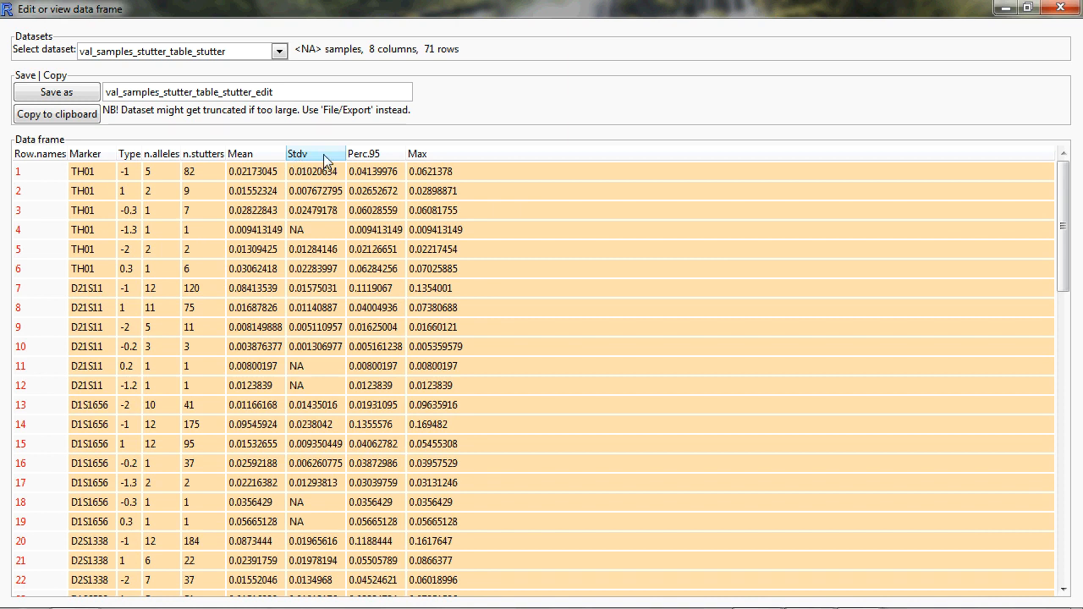
{"action": "right_click", "coordinate": [107, 158]}
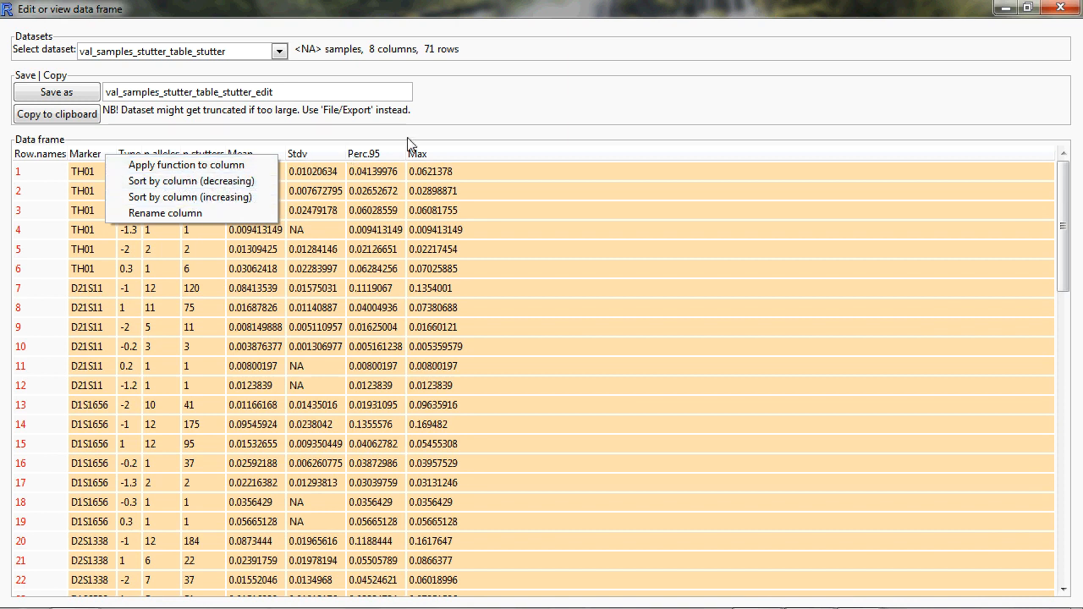
{"action": "left_click", "coordinate": [353, 142]}
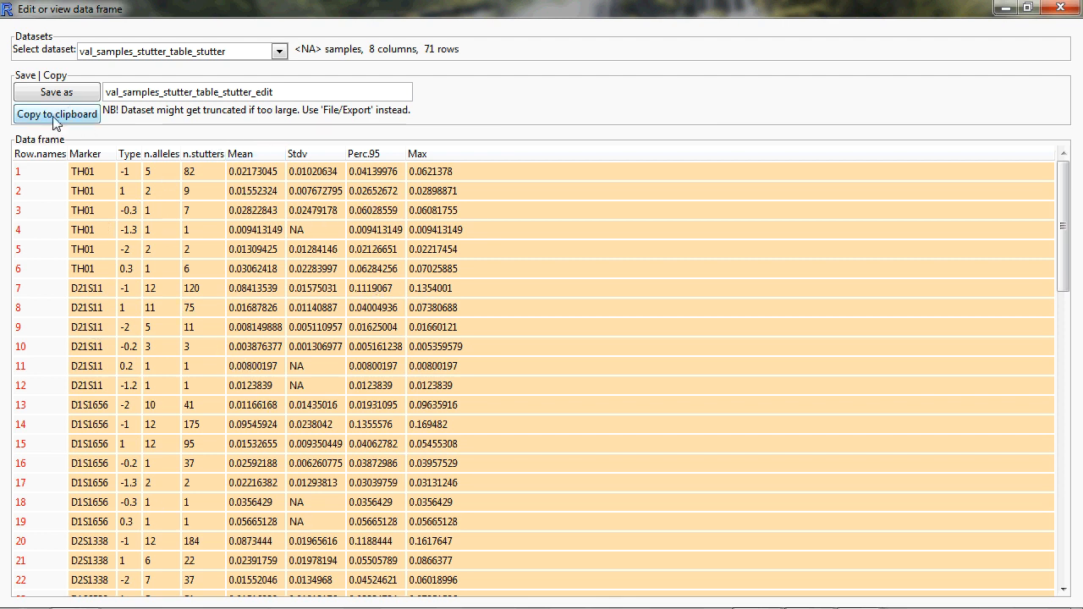
Step: Copy the stutter table to the clipboard and paste it as tab-separated text into ValidationResults.ods in LibreOffice Calc
{"action": "left_click", "coordinate": [1060, 8]}
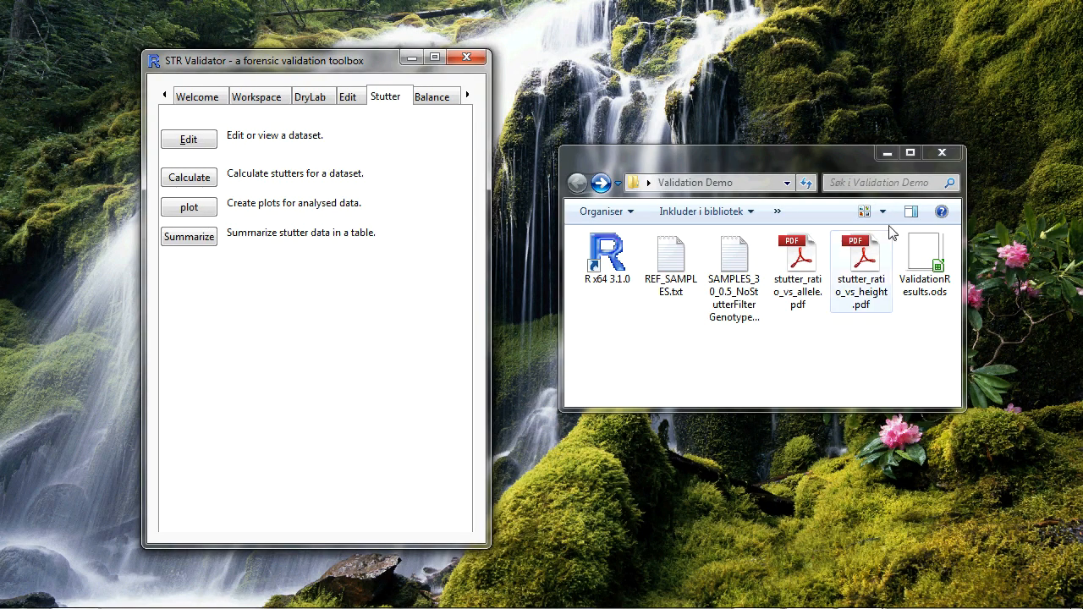
{"action": "left_click", "coordinate": [930, 261]}
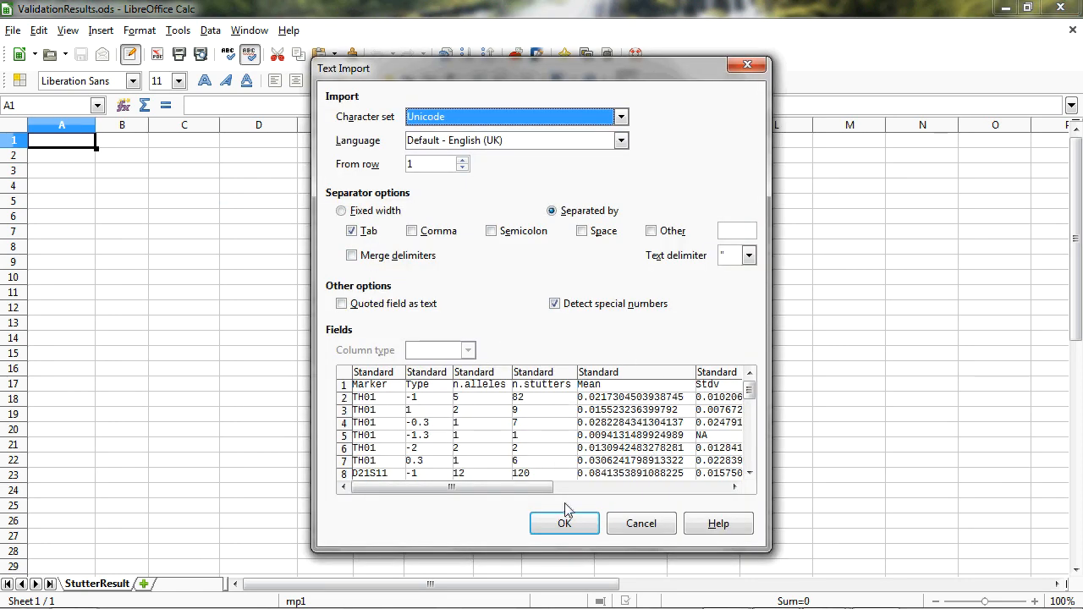
{"action": "left_click", "coordinate": [572, 524]}
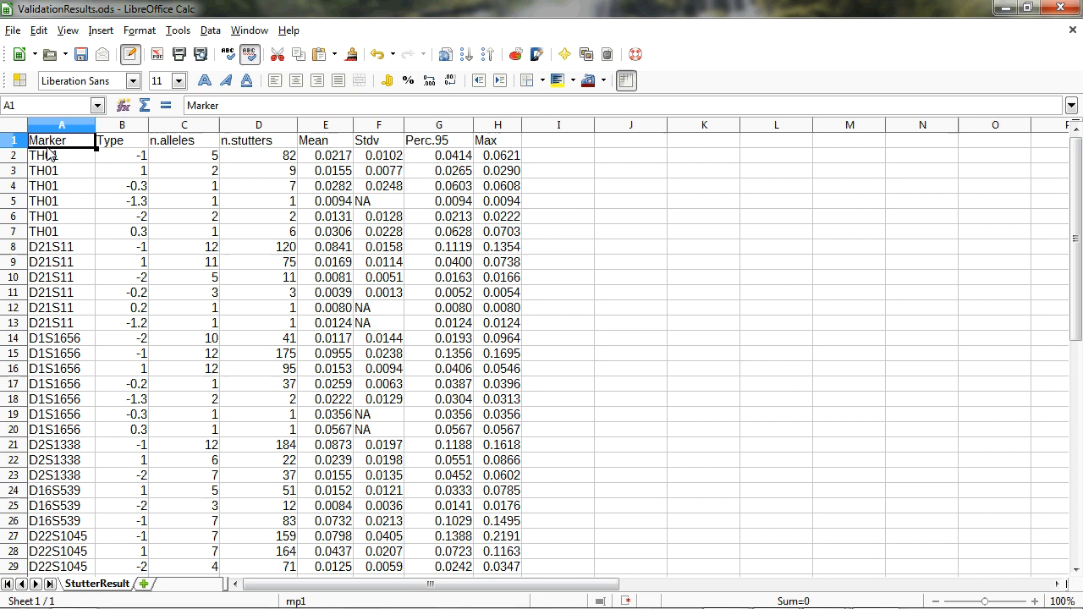
Step: Add an AutoFilter to the header row, cells A1:H1, of the pasted stutter table
{"action": "left_click_drag", "start_coordinate": [77, 142], "coordinate": [498, 144]}
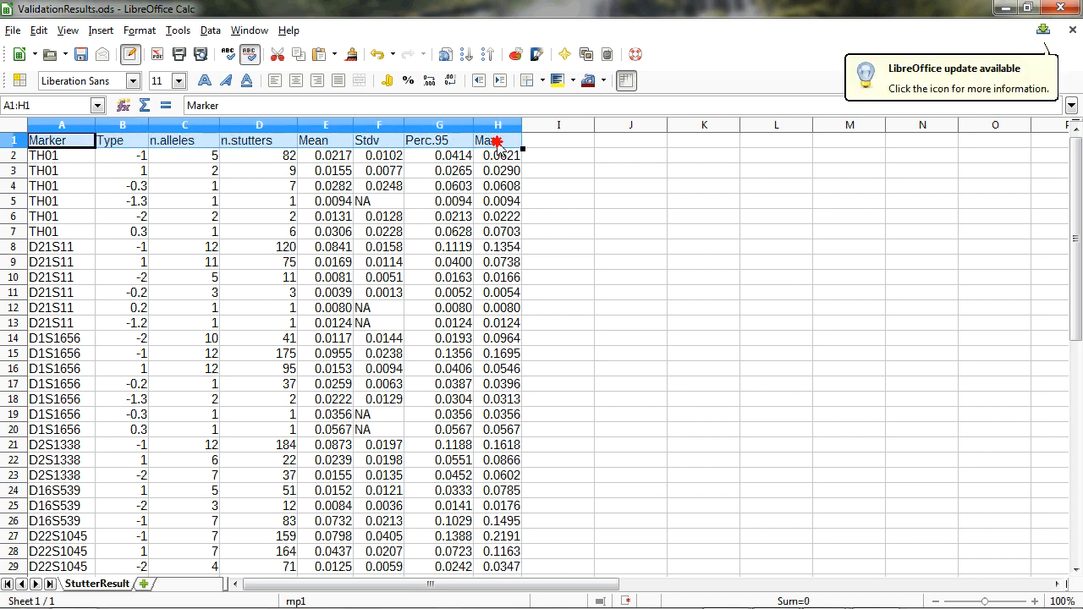
{"action": "left_click", "coordinate": [210, 30]}
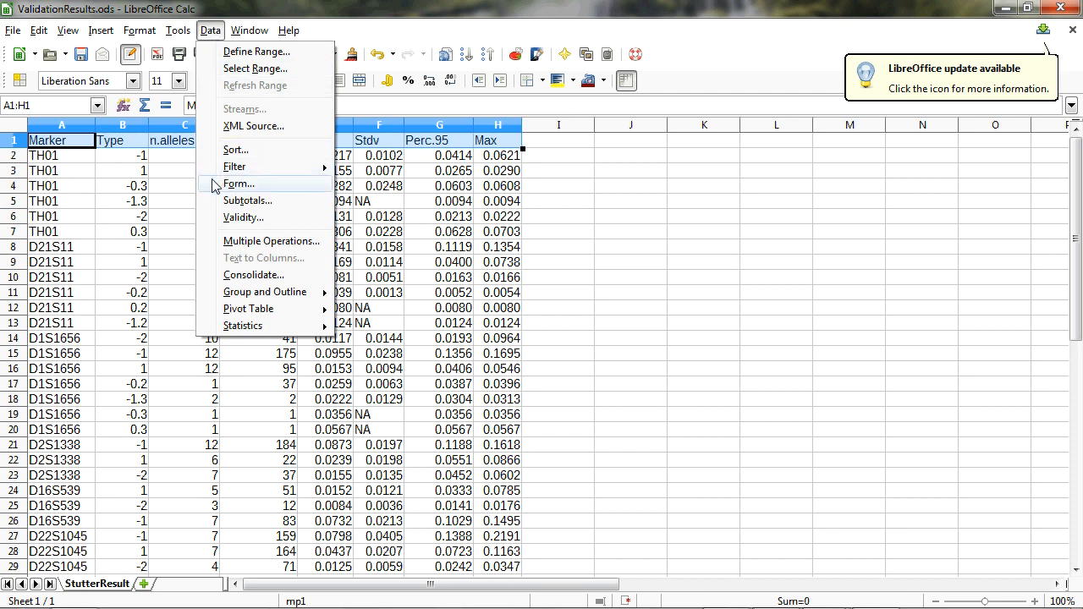
{"action": "mouse_move", "coordinate": [228, 168]}
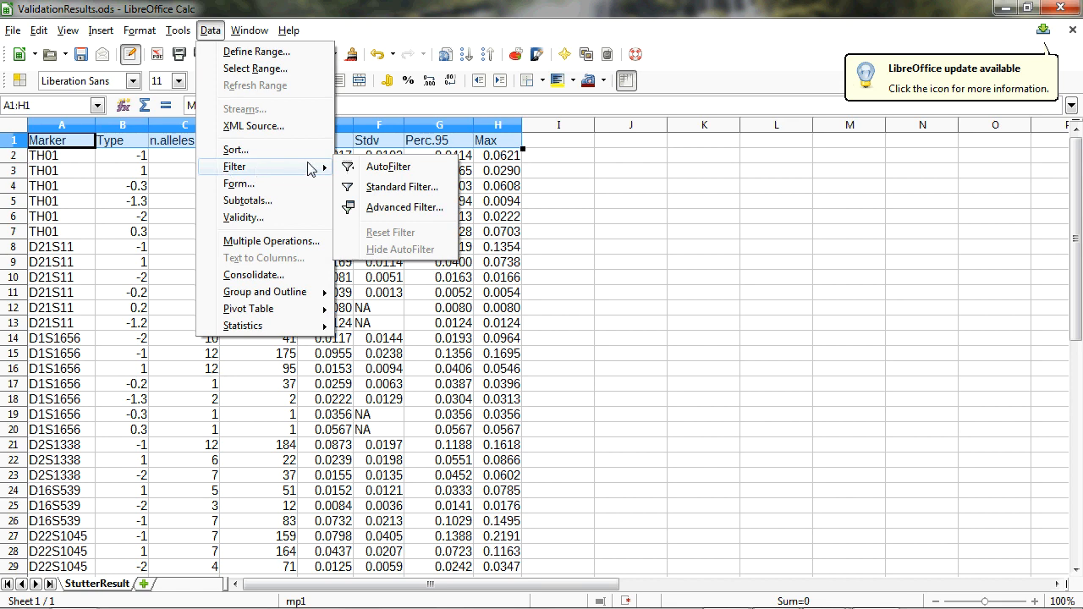
{"action": "left_click", "coordinate": [412, 168]}
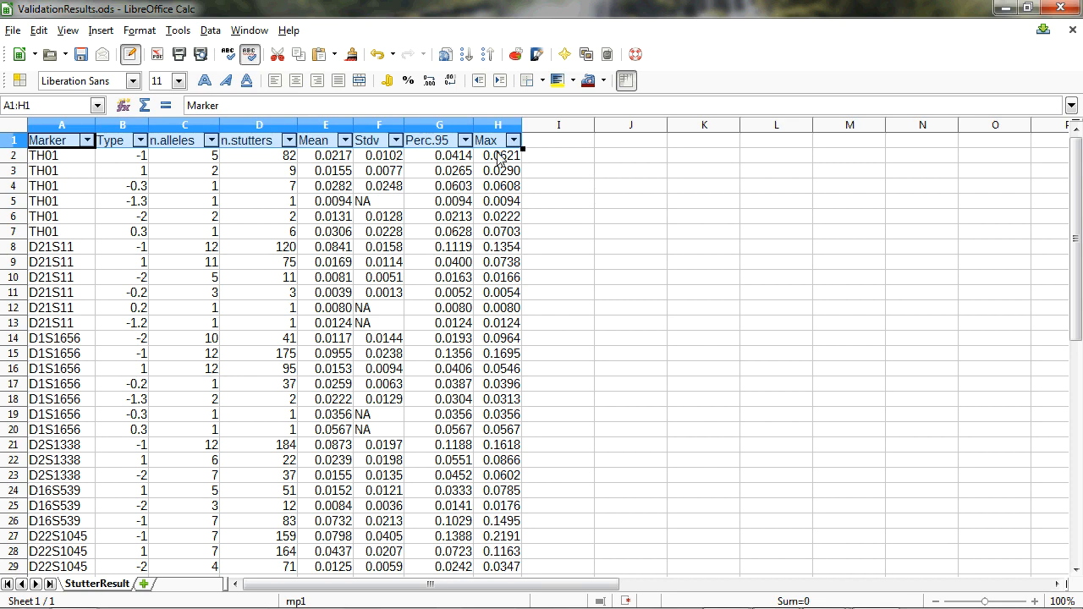
Step: Filter the Type column to show only the -1 stutters
{"action": "left_click", "coordinate": [141, 141]}
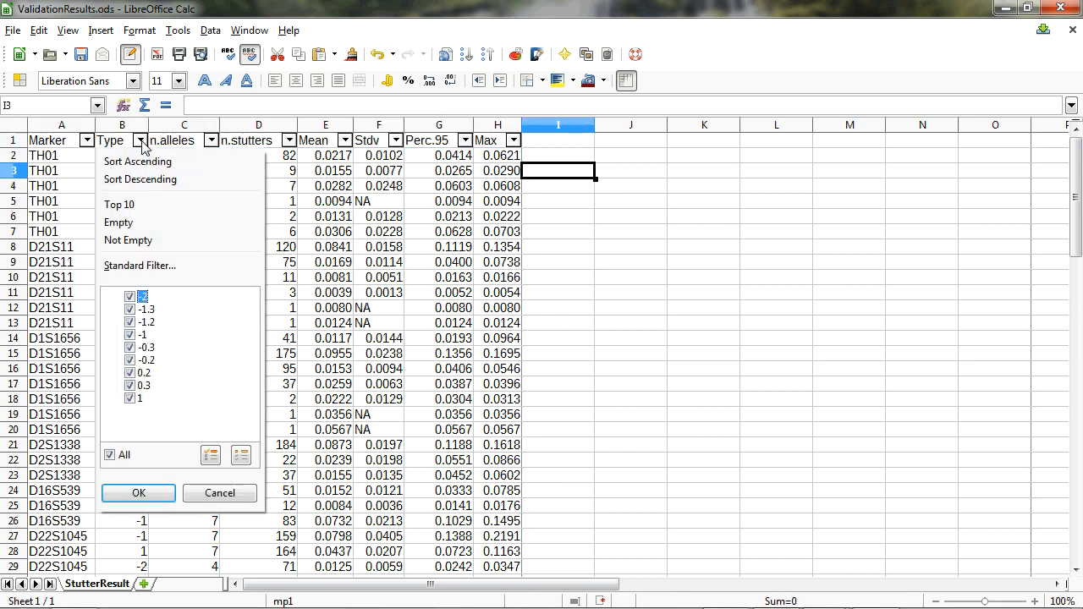
{"action": "left_click", "coordinate": [111, 455]}
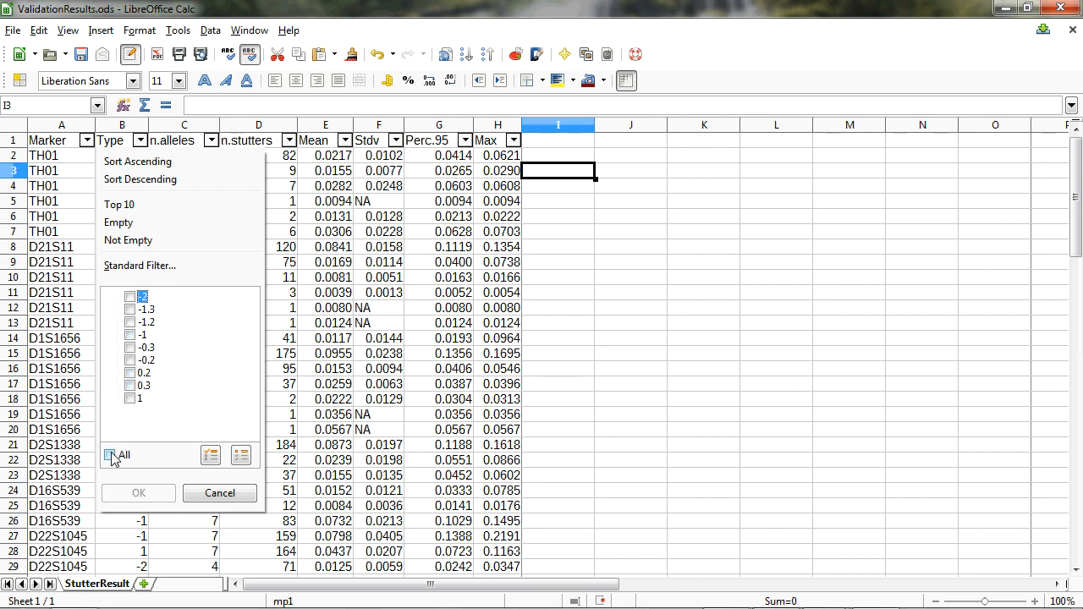
{"action": "left_click", "coordinate": [130, 335]}
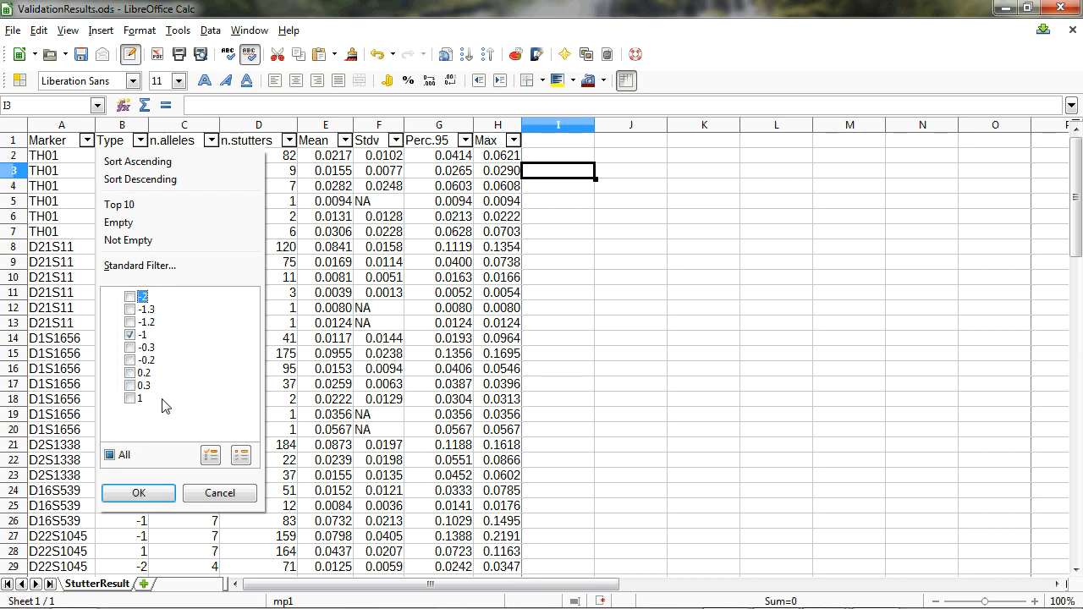
{"action": "left_click", "coordinate": [157, 497]}
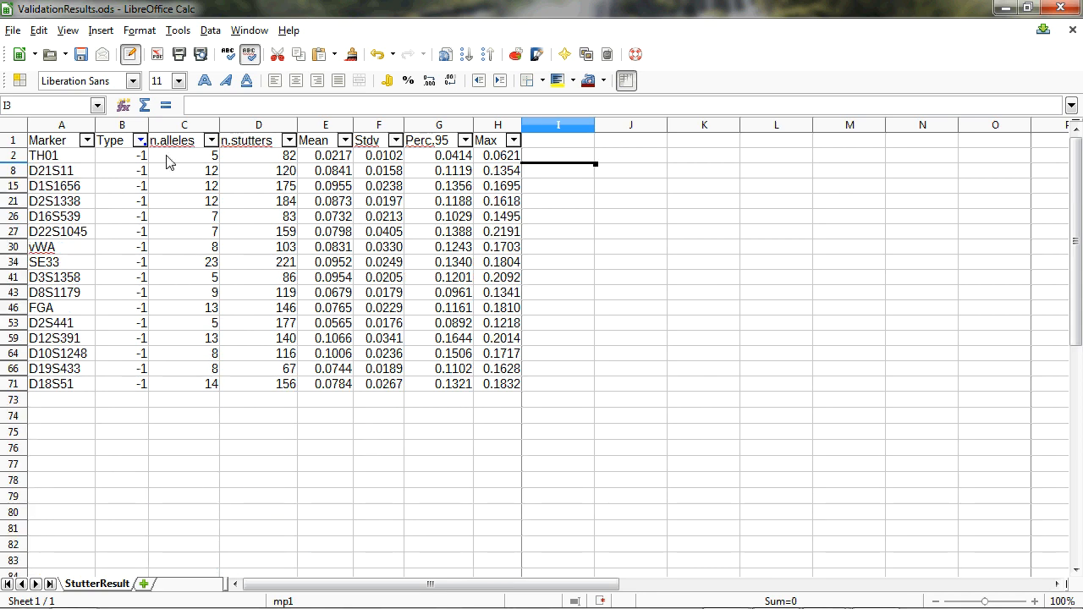
Step: Sort the filtered stutter table in ascending order by the Perc.95 column
{"action": "left_click", "coordinate": [56, 142]}
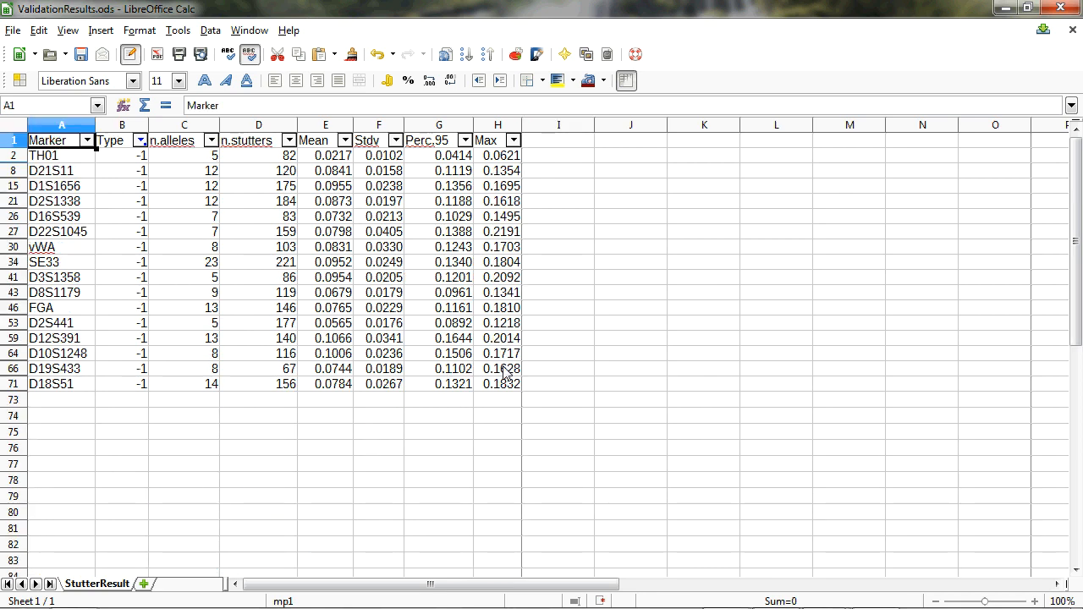
{"action": "left_click", "coordinate": [497, 384]}
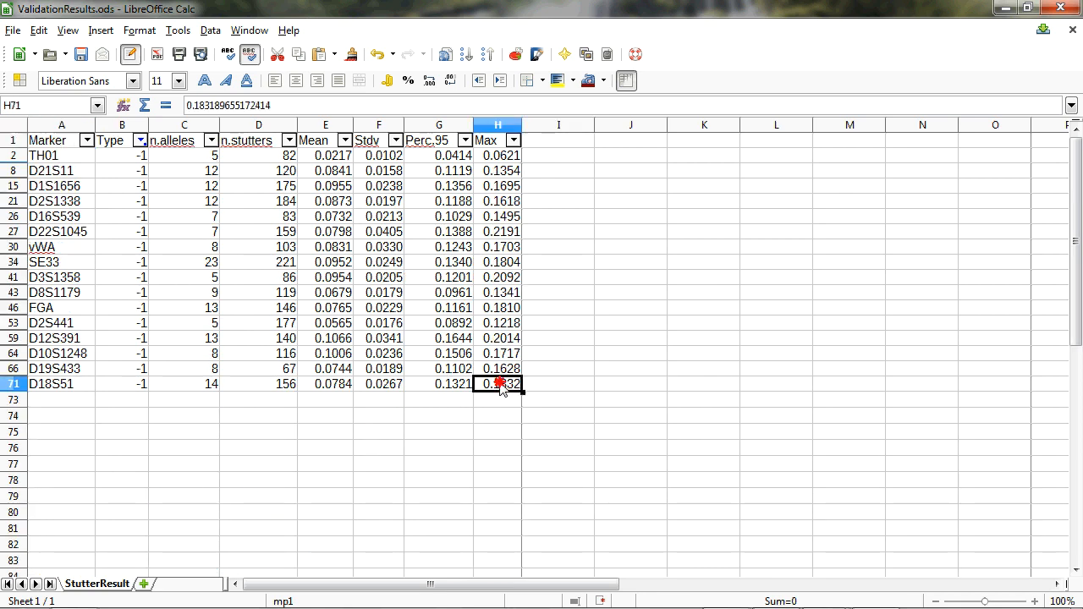
{"action": "left_click", "coordinate": [439, 432]}
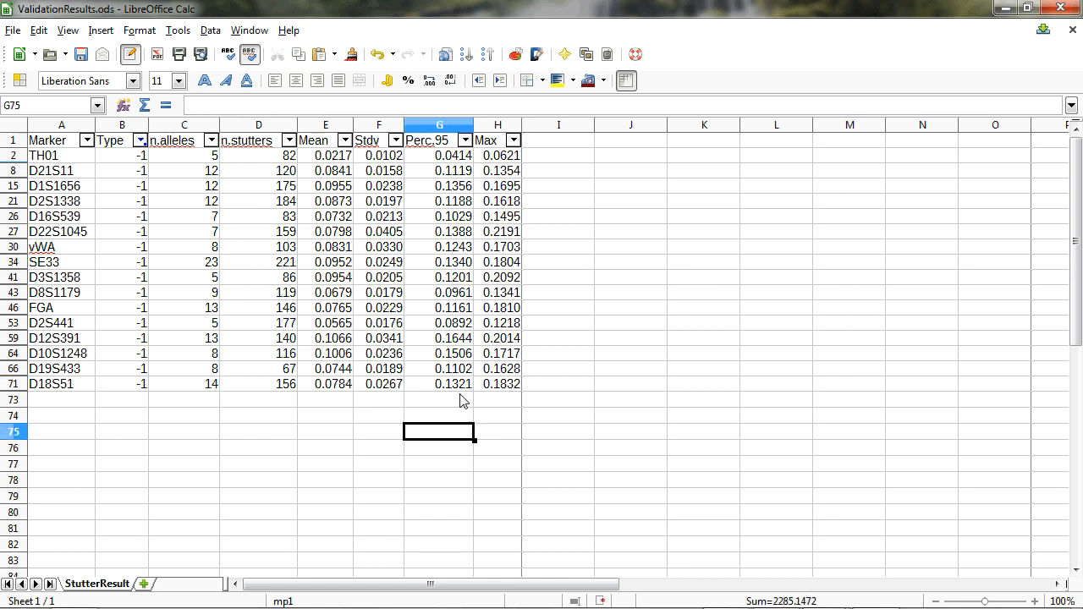
{"action": "left_click", "coordinate": [465, 141]}
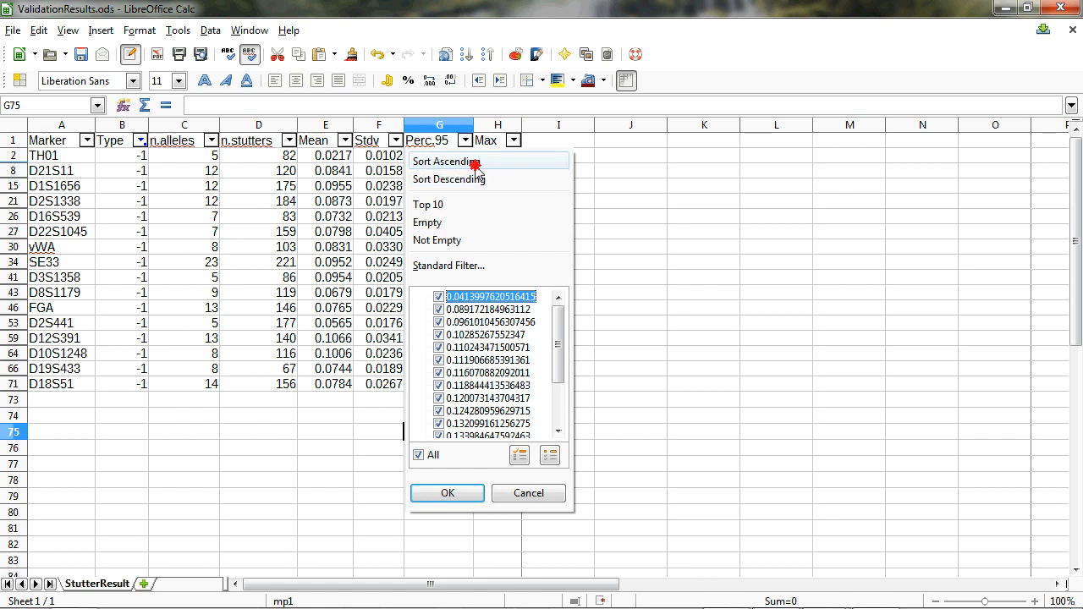
{"action": "left_click", "coordinate": [446, 162]}
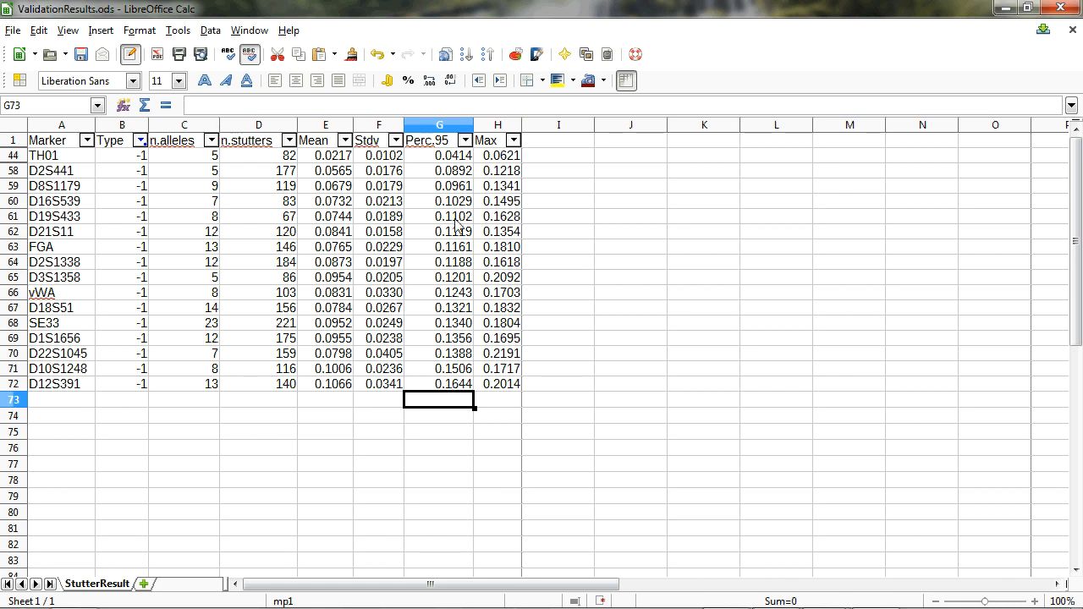
Step: Save ValidationResults.ods and close the spreadsheet
{"action": "left_click", "coordinate": [62, 144]}
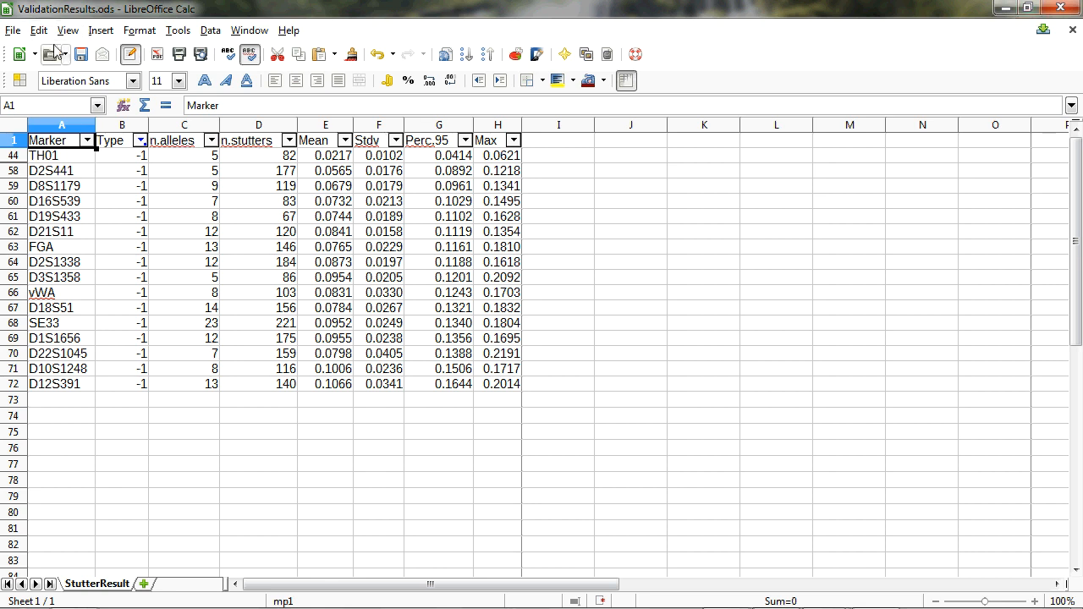
{"action": "left_click", "coordinate": [81, 54]}
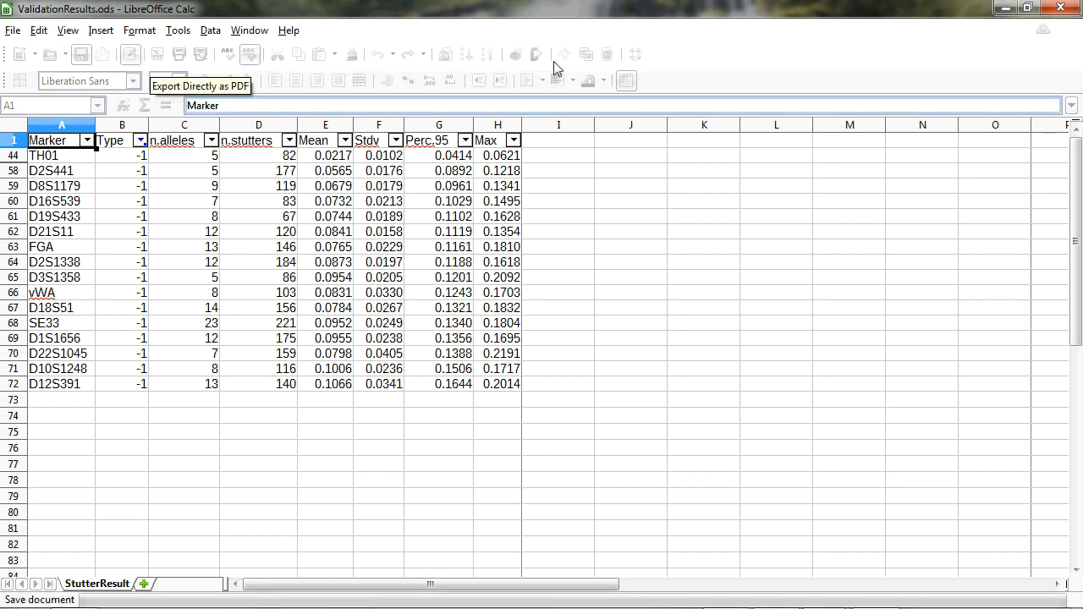
{"action": "left_click", "coordinate": [1064, 10]}
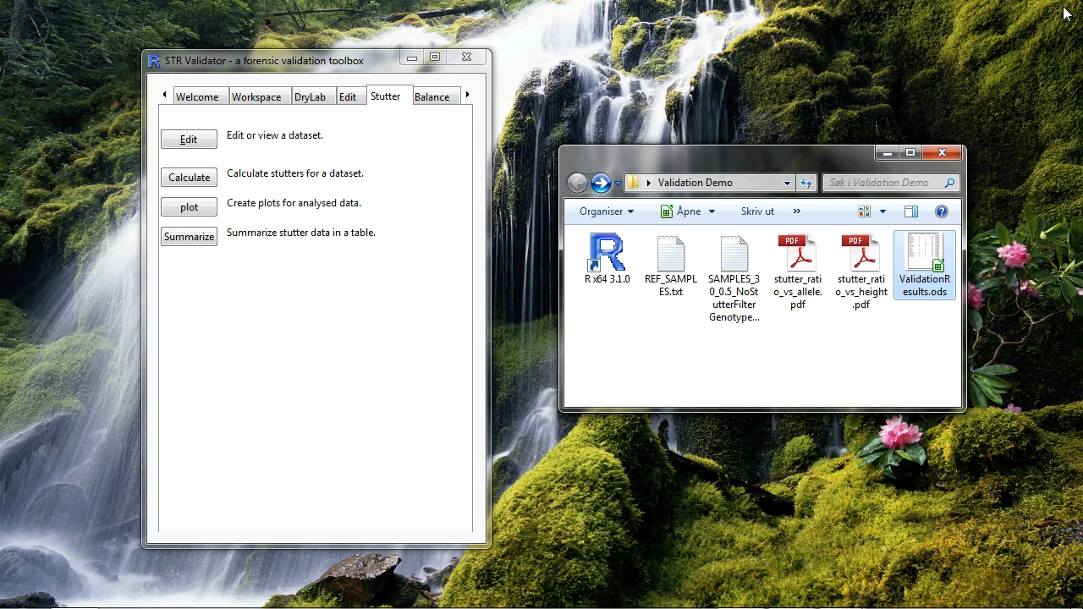
Step: Set up an intralocus and interlocus balance calculation with val_samples as the dataset and val_ref as the reference dataset
{"action": "left_click", "coordinate": [315, 363]}
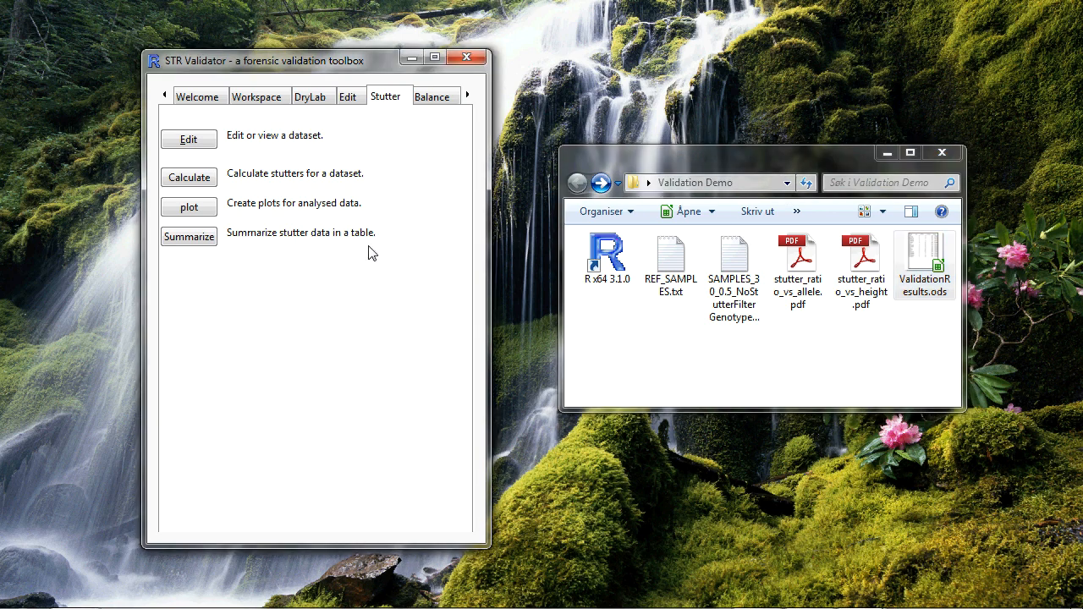
{"action": "left_click", "coordinate": [432, 100]}
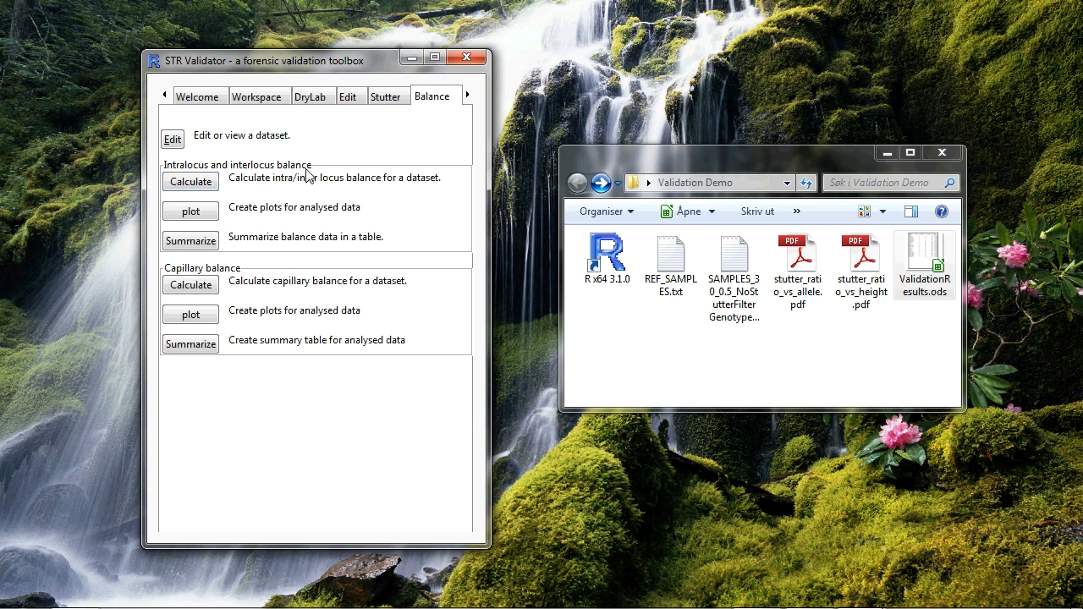
{"action": "left_click", "coordinate": [200, 186]}
{"action": "left_click", "coordinate": [257, 144]}
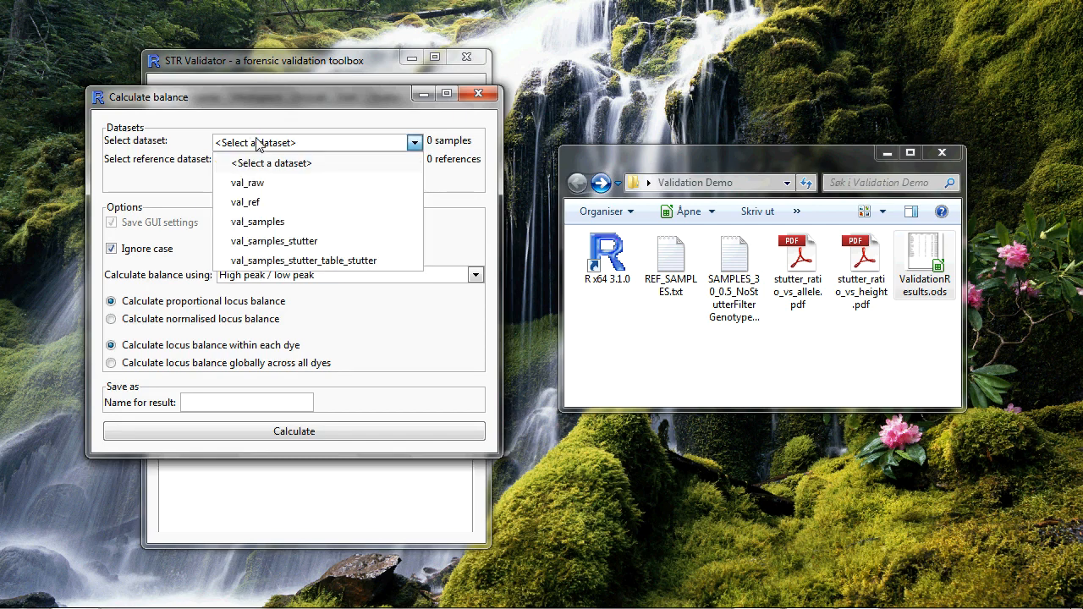
{"action": "left_click", "coordinate": [306, 224]}
{"action": "left_click", "coordinate": [313, 164]}
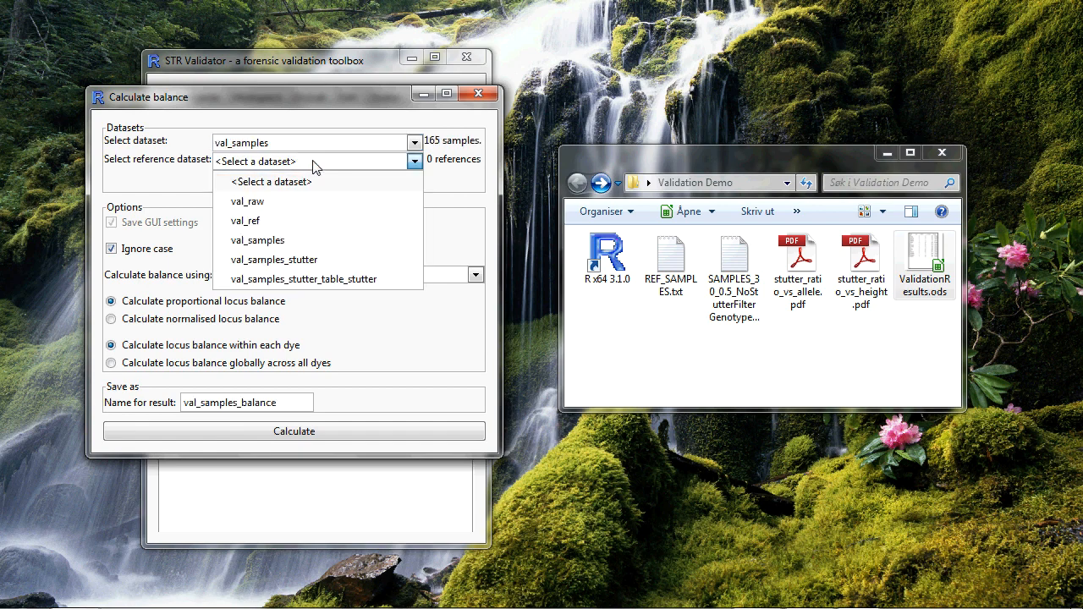
{"action": "left_click", "coordinate": [284, 221]}
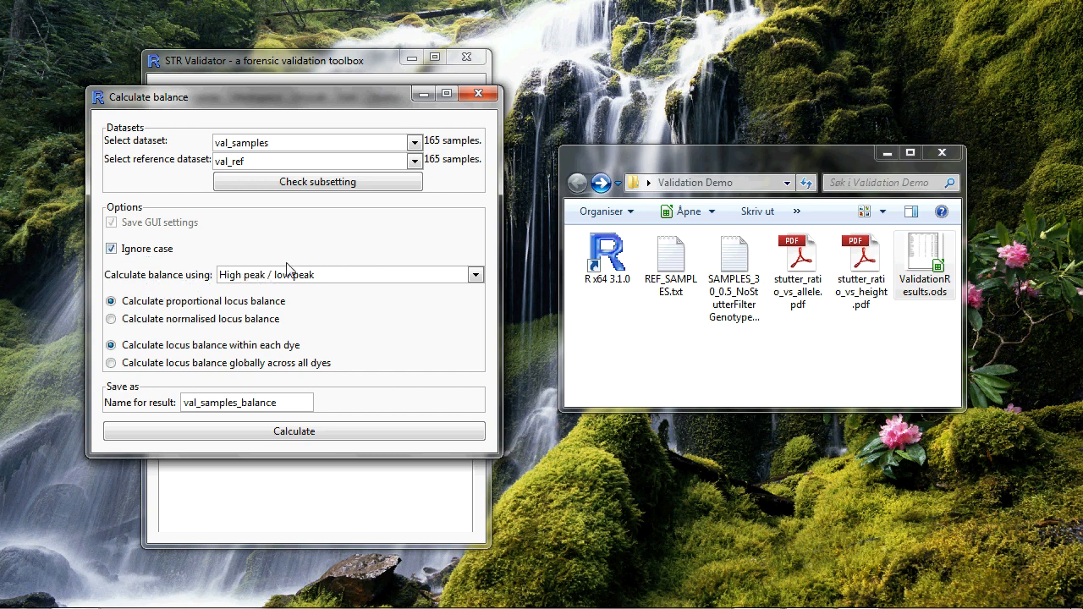
Step: Calculate proportional balance using High peak / low peak, with locus balance computed globally across all dyes, and accept the OL allele warning
{"action": "left_click", "coordinate": [475, 276]}
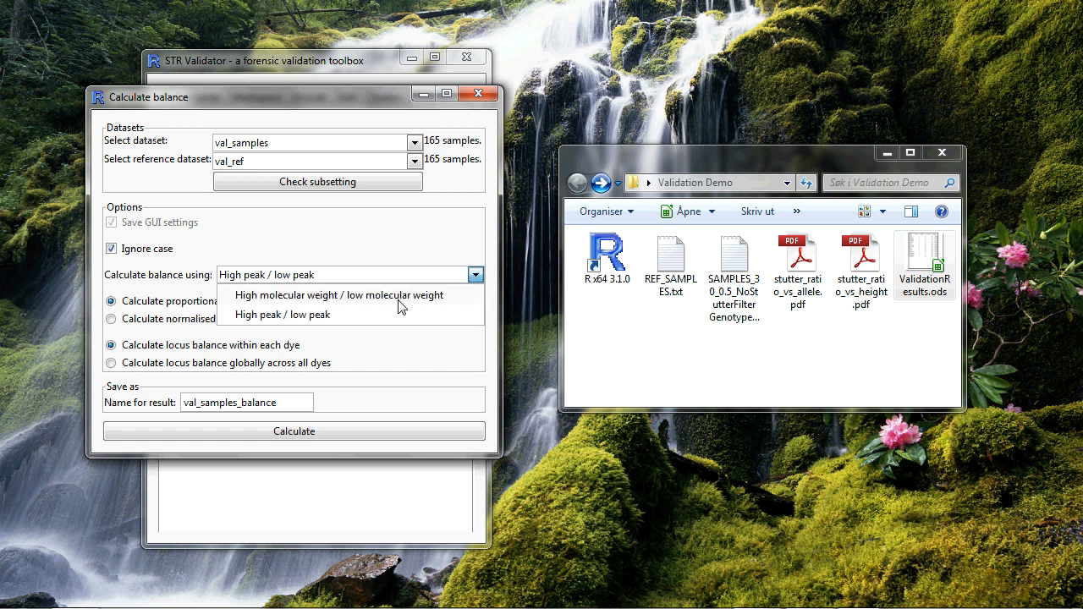
{"action": "left_click", "coordinate": [426, 266]}
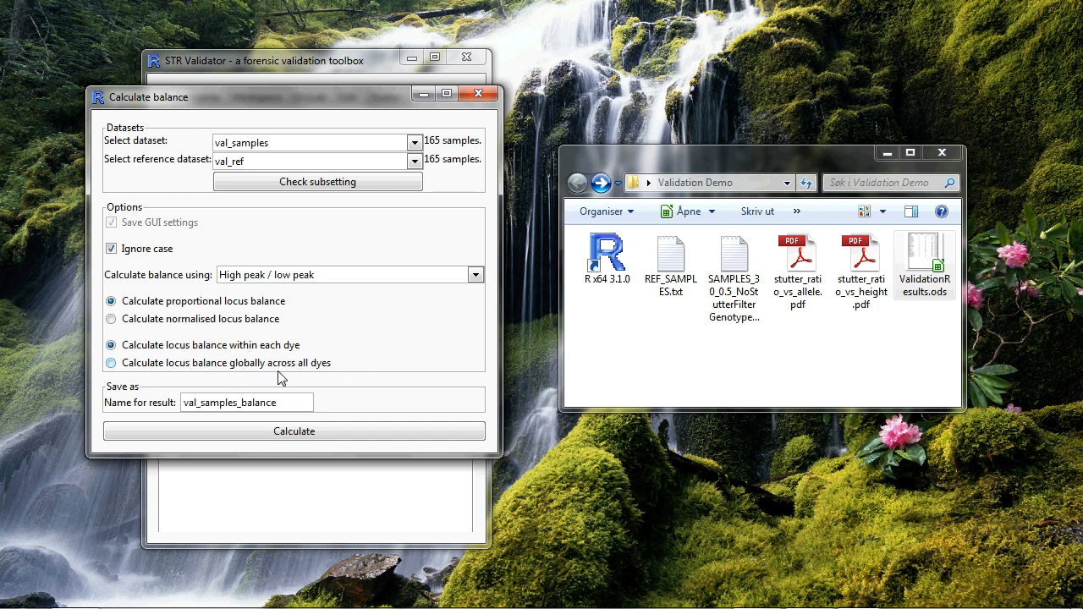
{"action": "left_click", "coordinate": [111, 363]}
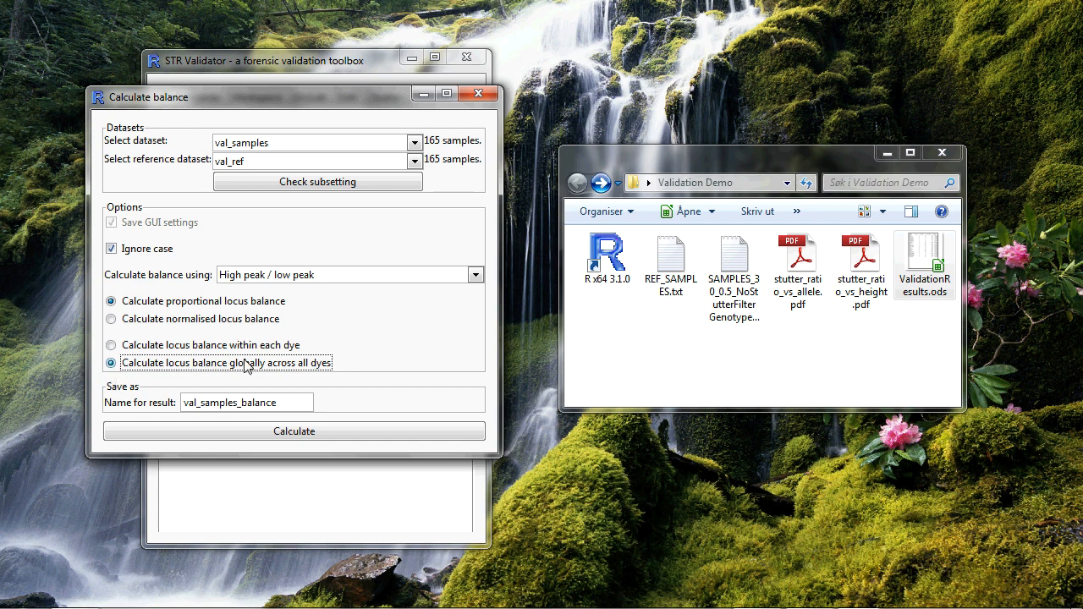
{"action": "left_click", "coordinate": [281, 434]}
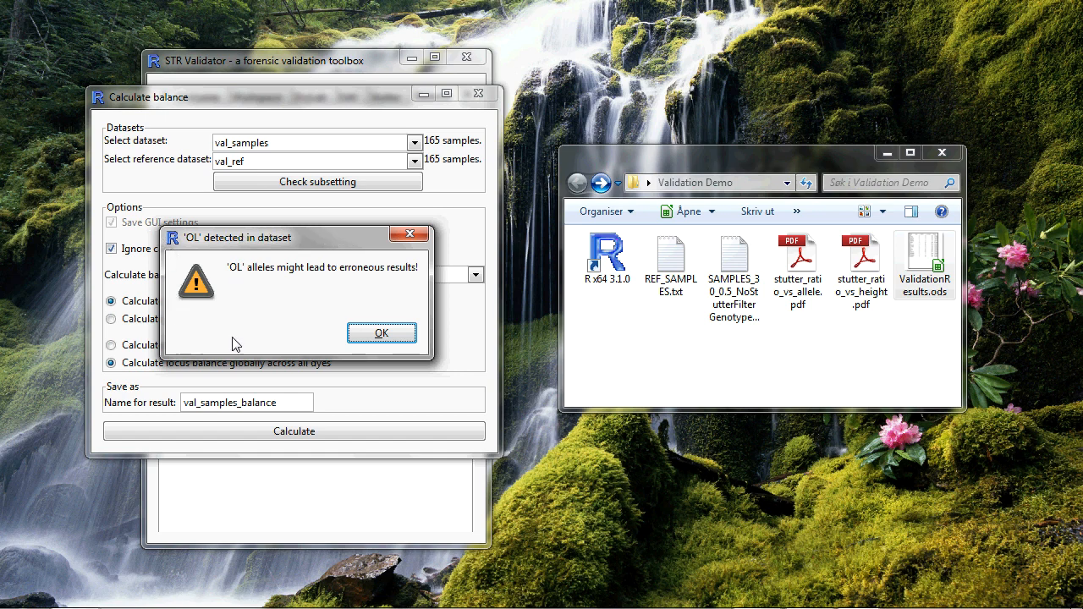
{"action": "left_click", "coordinate": [382, 334]}
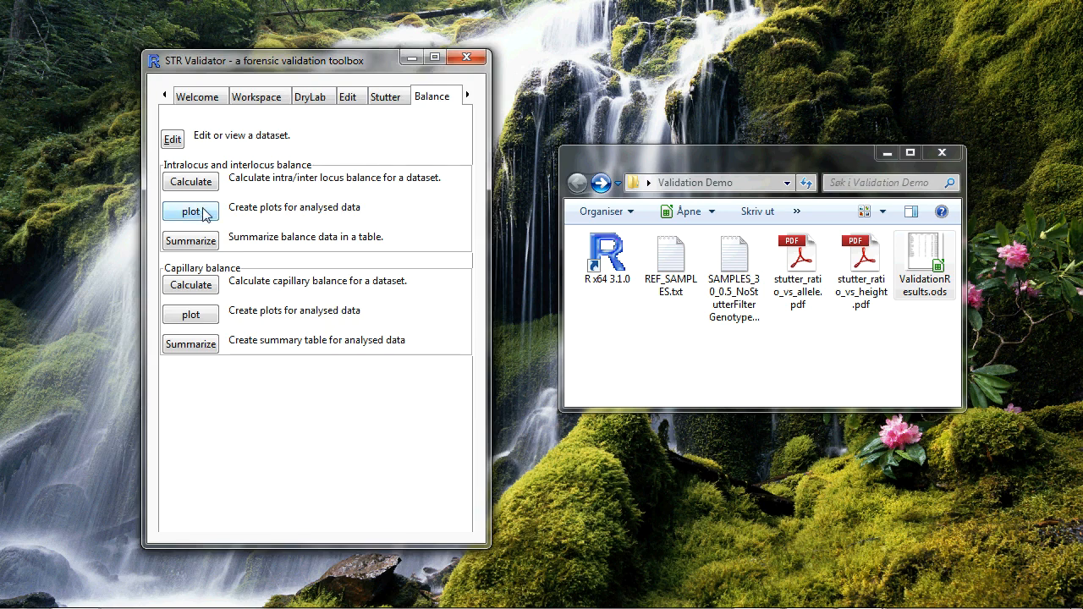
Step: View the val_samples_balance dataset in an enlarged data frame window, examine its columns, and close it
{"action": "left_click", "coordinate": [174, 141]}
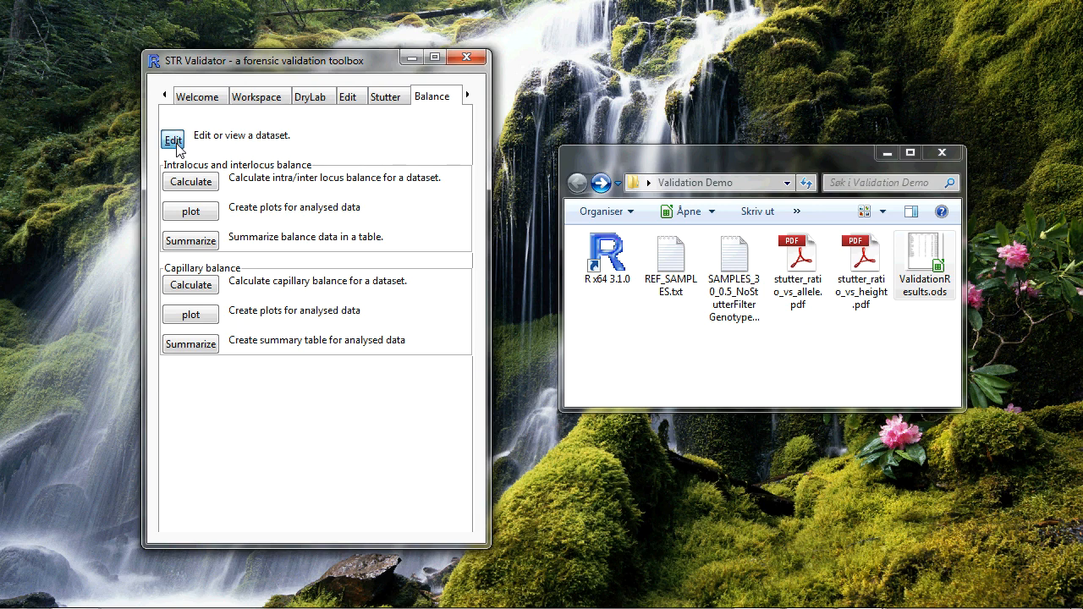
{"action": "left_click", "coordinate": [407, 184]}
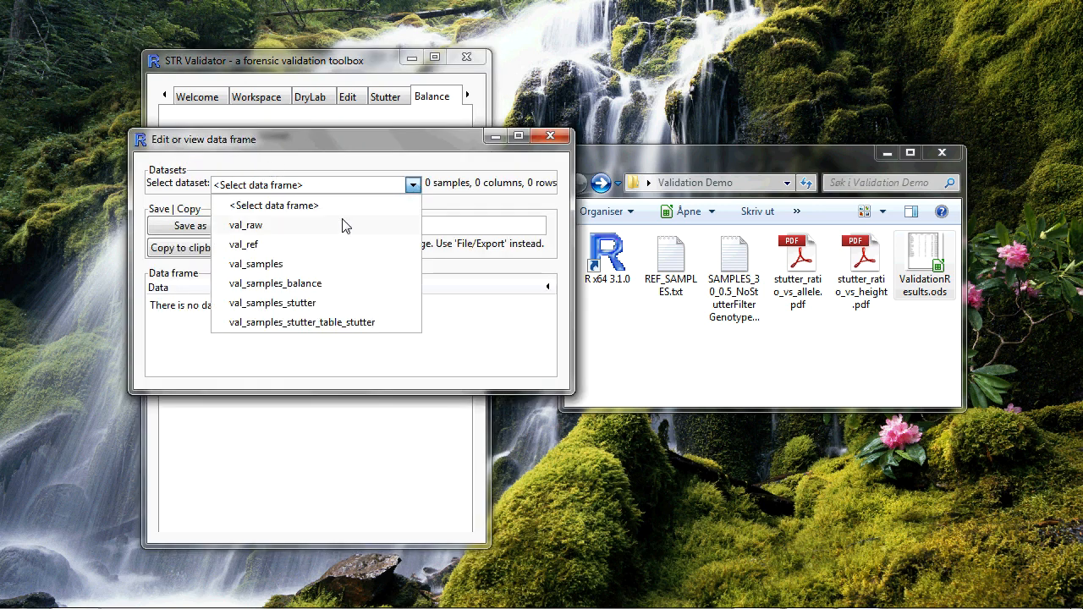
{"action": "left_click", "coordinate": [338, 280]}
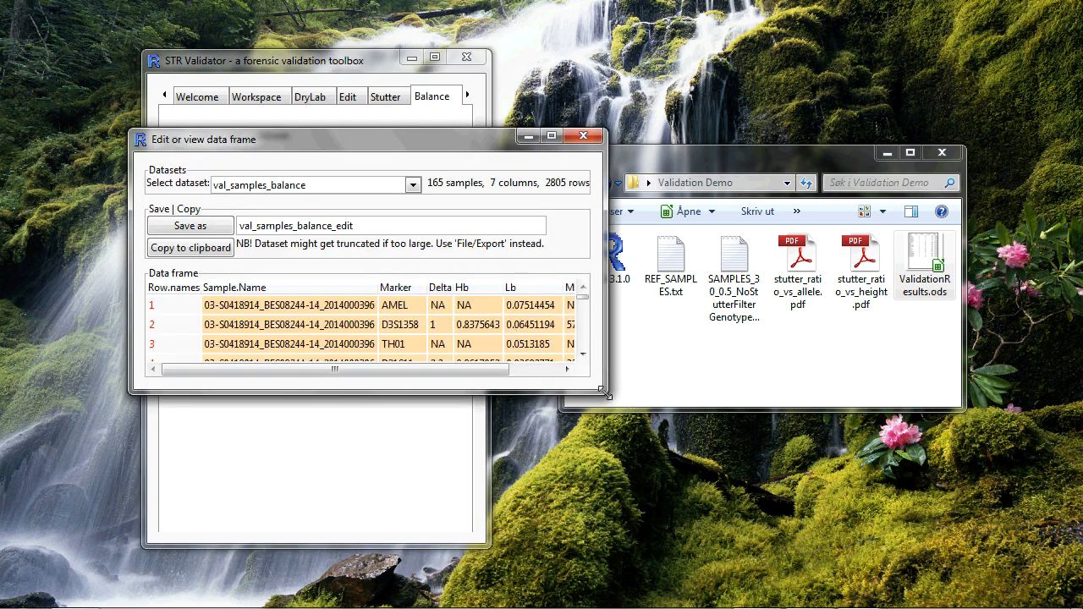
{"action": "left_click_drag", "start_coordinate": [602, 392], "coordinate": [818, 564]}
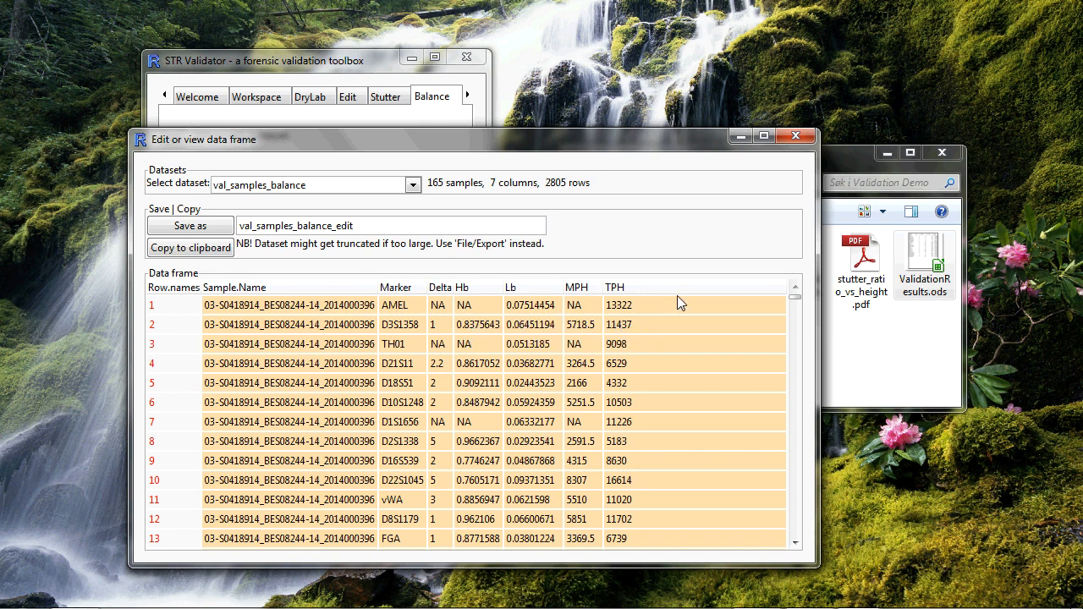
{"action": "left_click", "coordinate": [795, 135]}
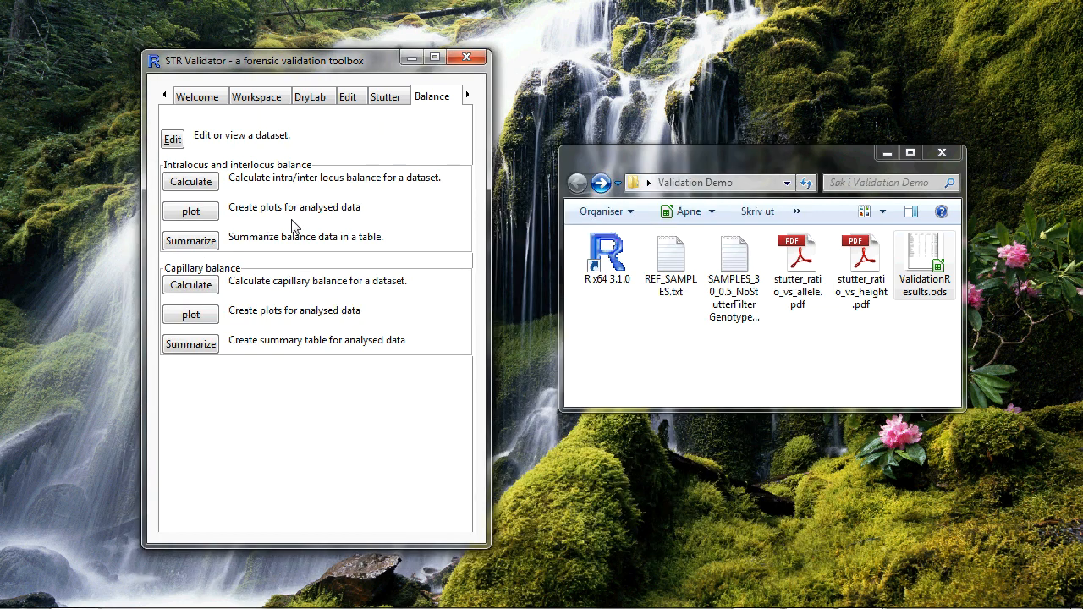
Step: Plot Hb vs. Height for the val_samples_balance dataset and inspect the heterozygous balance plot
{"action": "left_click", "coordinate": [212, 215]}
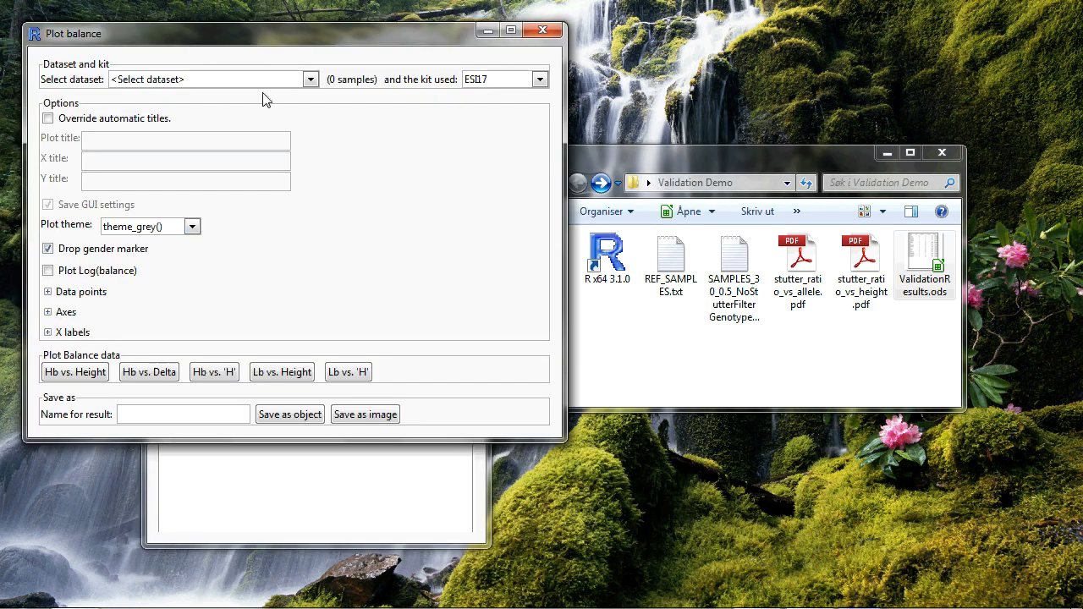
{"action": "left_click", "coordinate": [280, 79]}
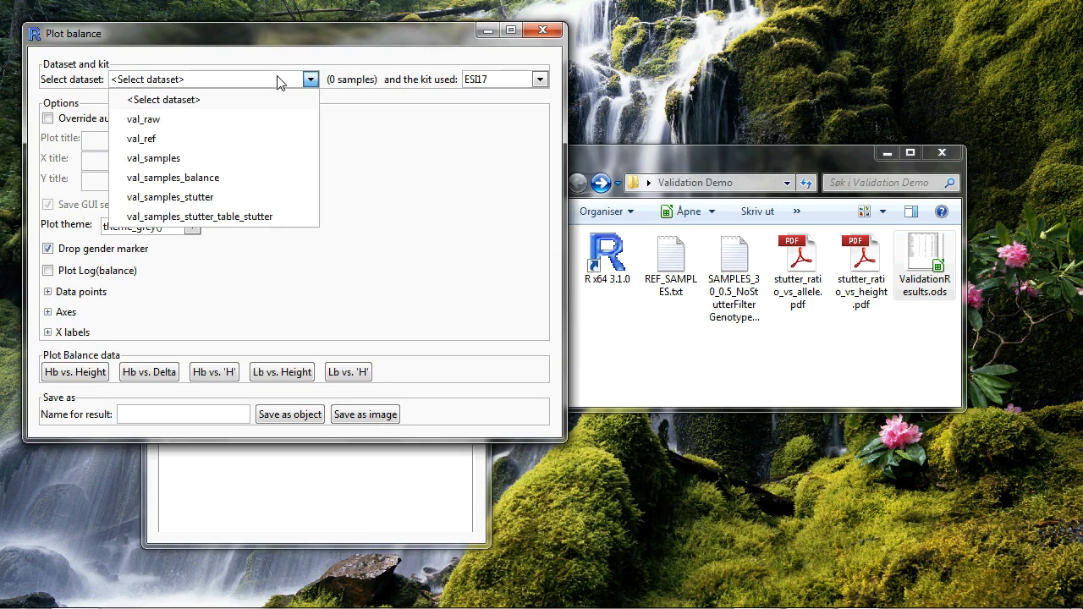
{"action": "left_click", "coordinate": [214, 179]}
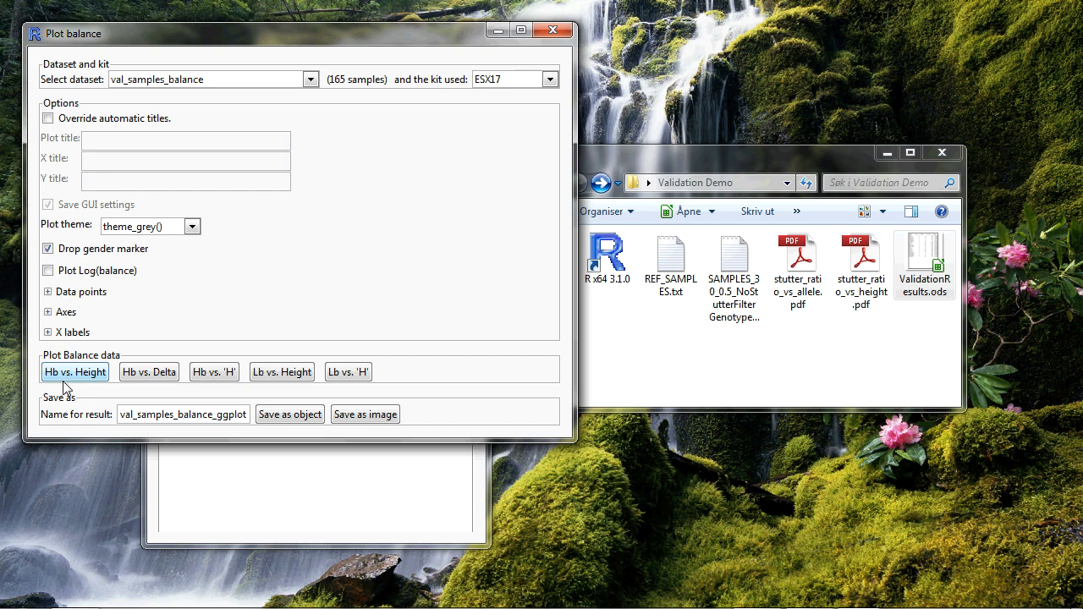
{"action": "left_click", "coordinate": [90, 379]}
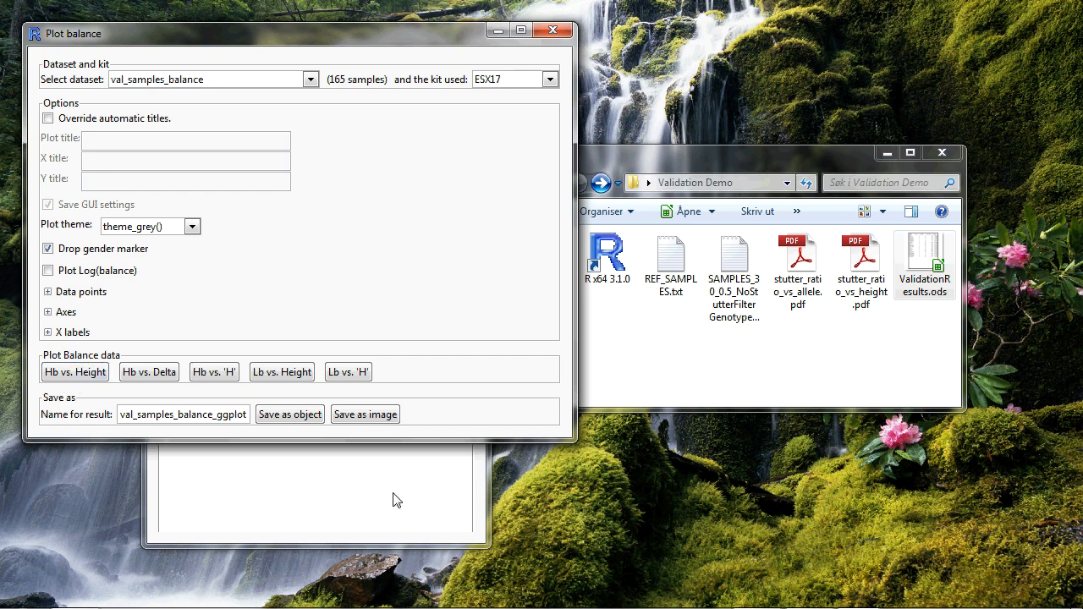
{"action": "mouse_move", "coordinate": [847, 598]}
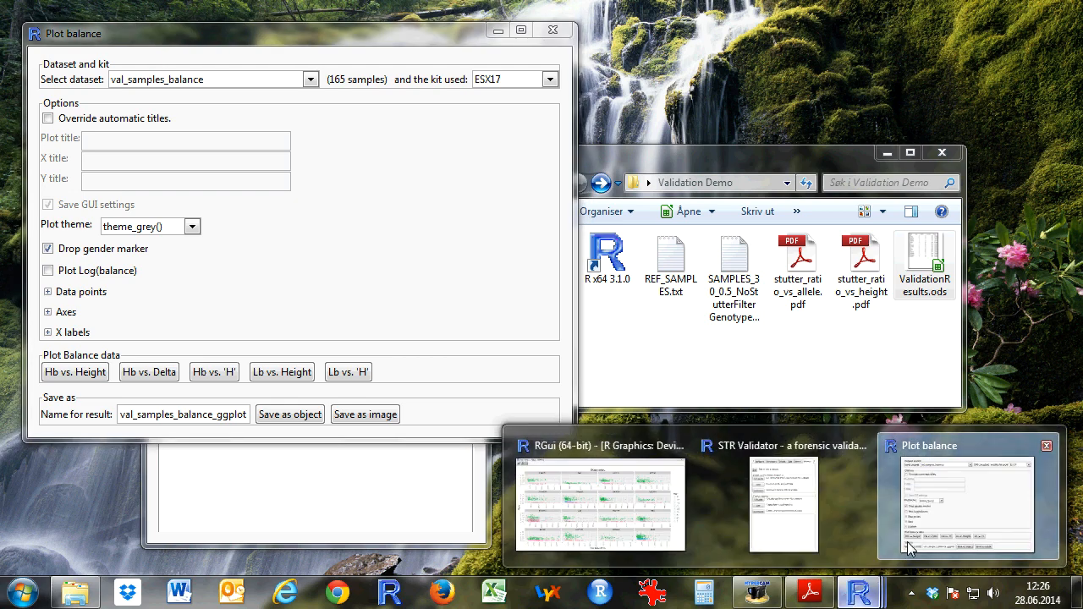
{"action": "left_click", "coordinate": [652, 524]}
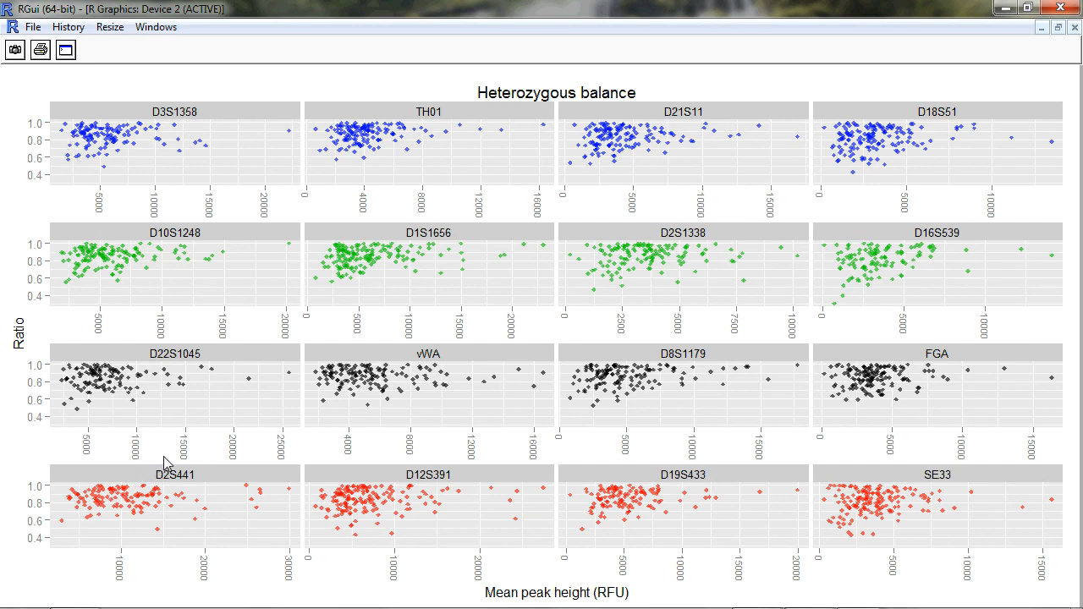
{"action": "left_click", "coordinate": [1005, 10]}
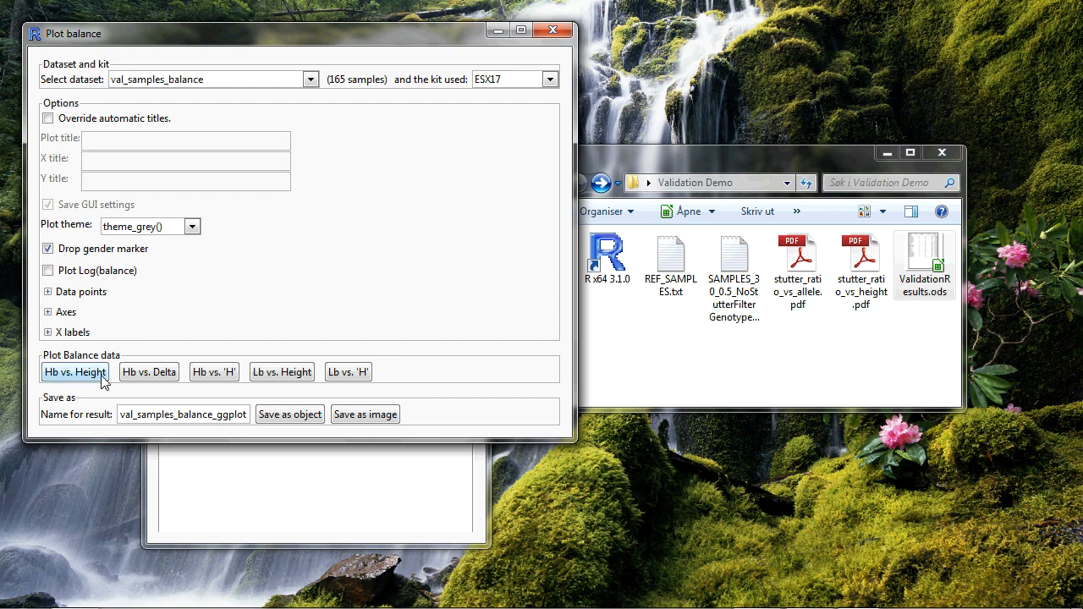
Step: Save the heterozygous balance plot as a PDF image named hb_height
{"action": "left_click", "coordinate": [365, 415]}
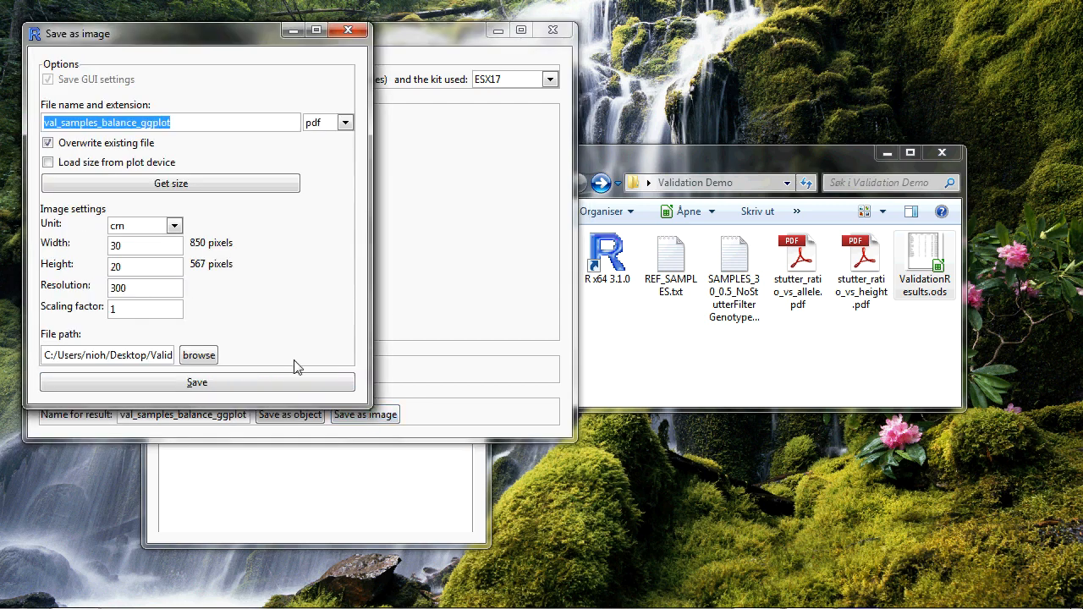
{"action": "key", "text": "BackSpace"}
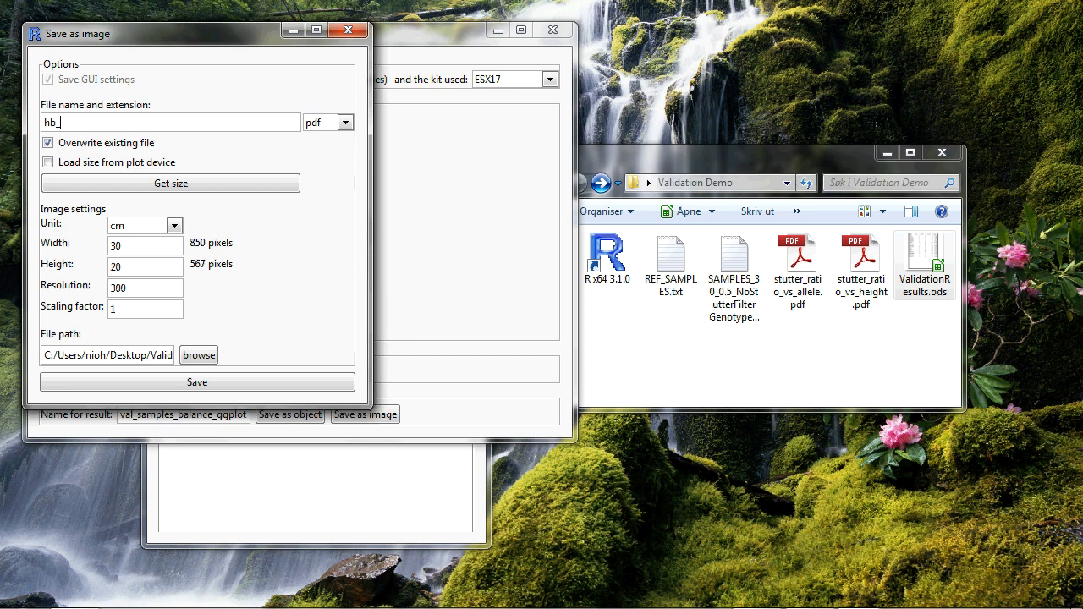
{"action": "left_click_drag", "start_coordinate": [241, 35], "coordinate": [437, 43]}
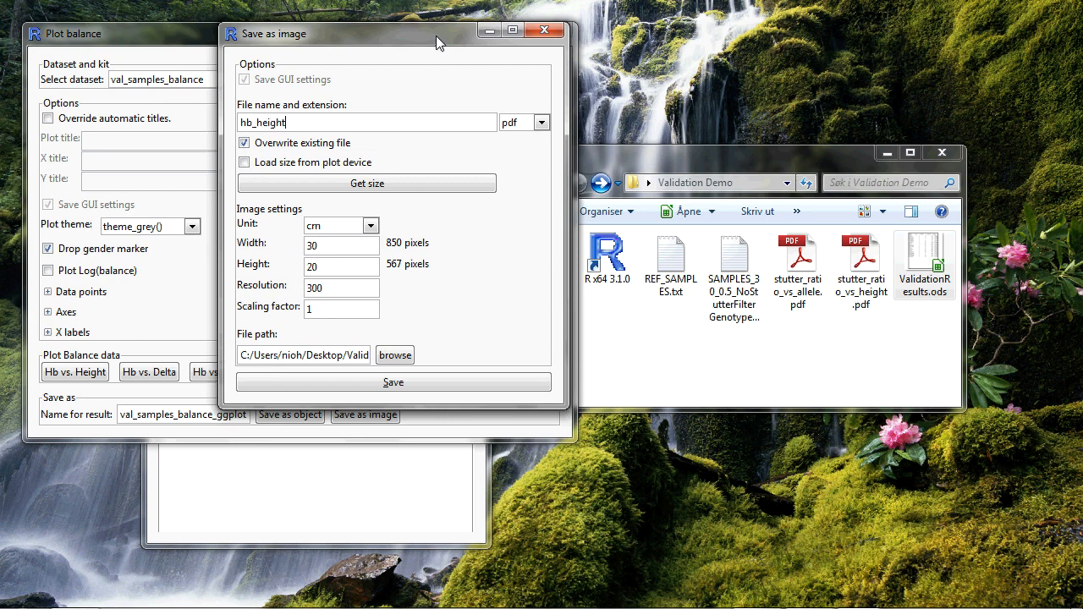
{"action": "left_click", "coordinate": [435, 383]}
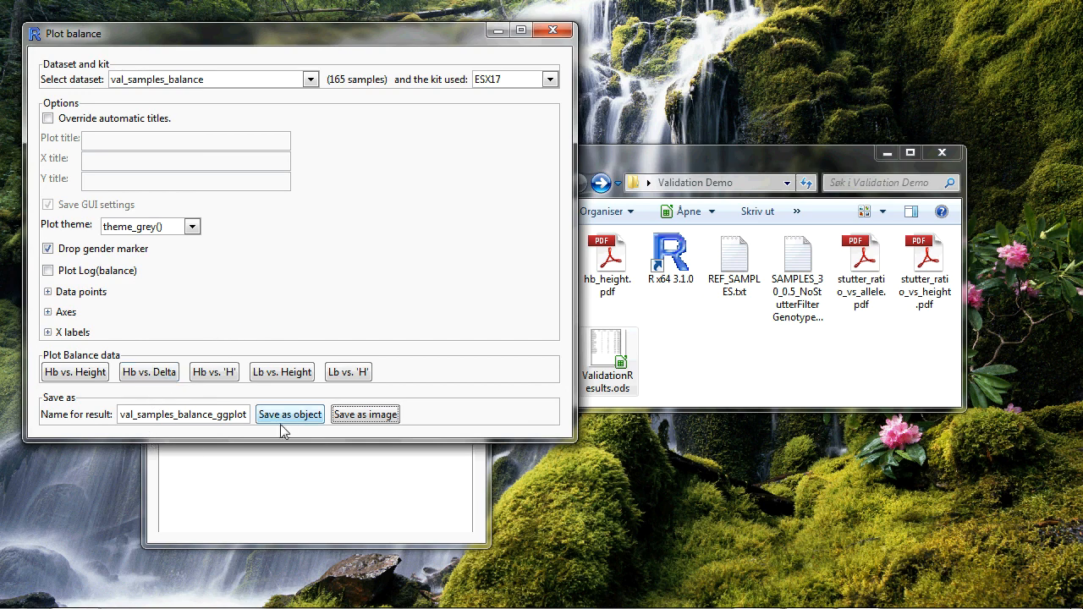
Step: Plot Lb vs. Height, save the locus balance plot as a PDF image named lb_height, and close the plotting dialog
{"action": "left_click", "coordinate": [280, 381]}
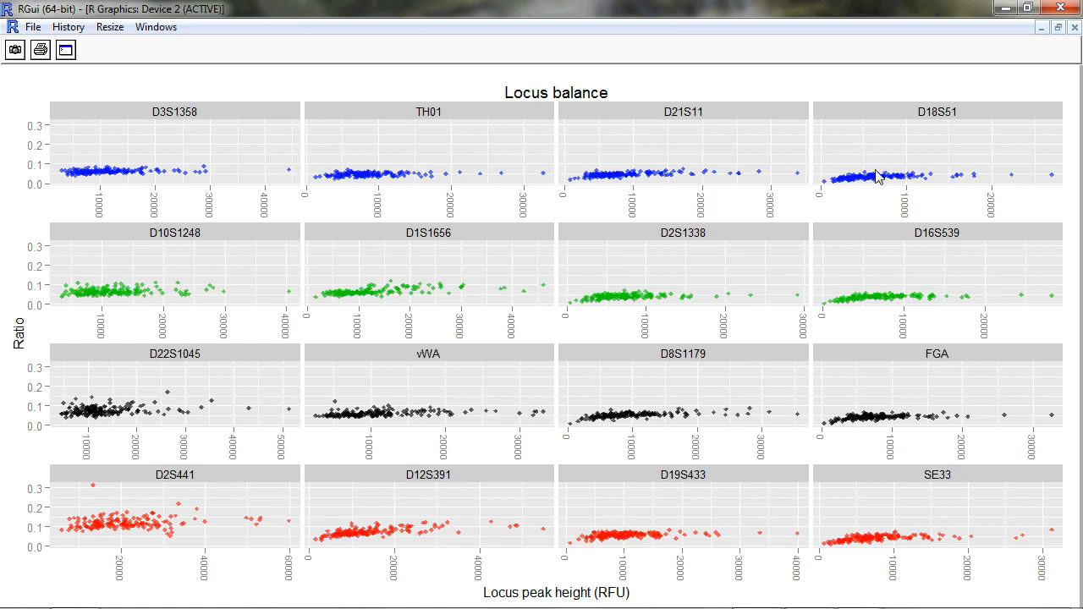
{"action": "left_click", "coordinate": [1005, 9]}
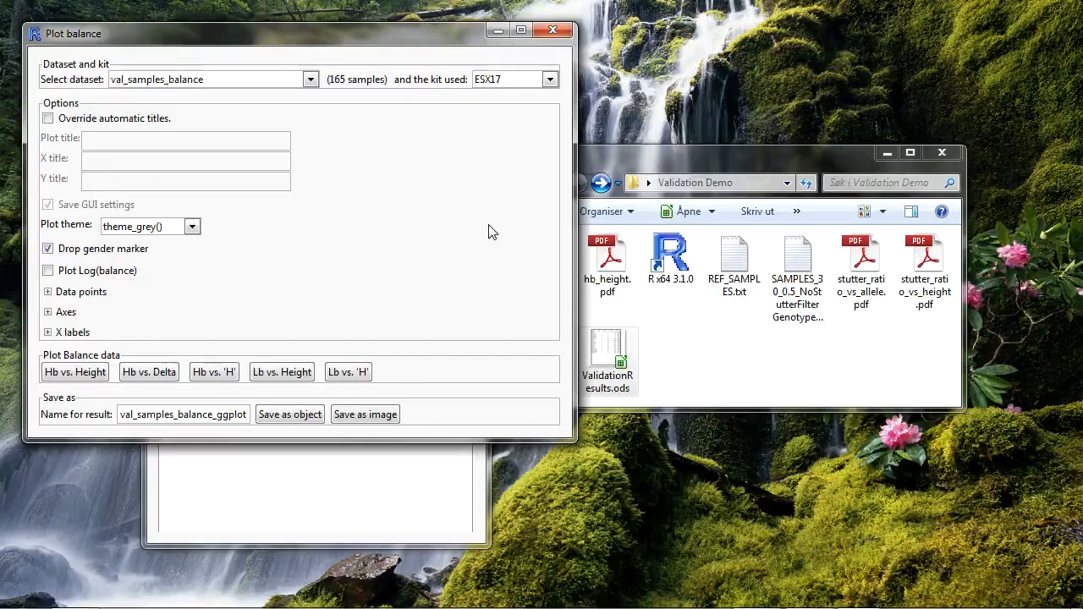
{"action": "left_click", "coordinate": [386, 418]}
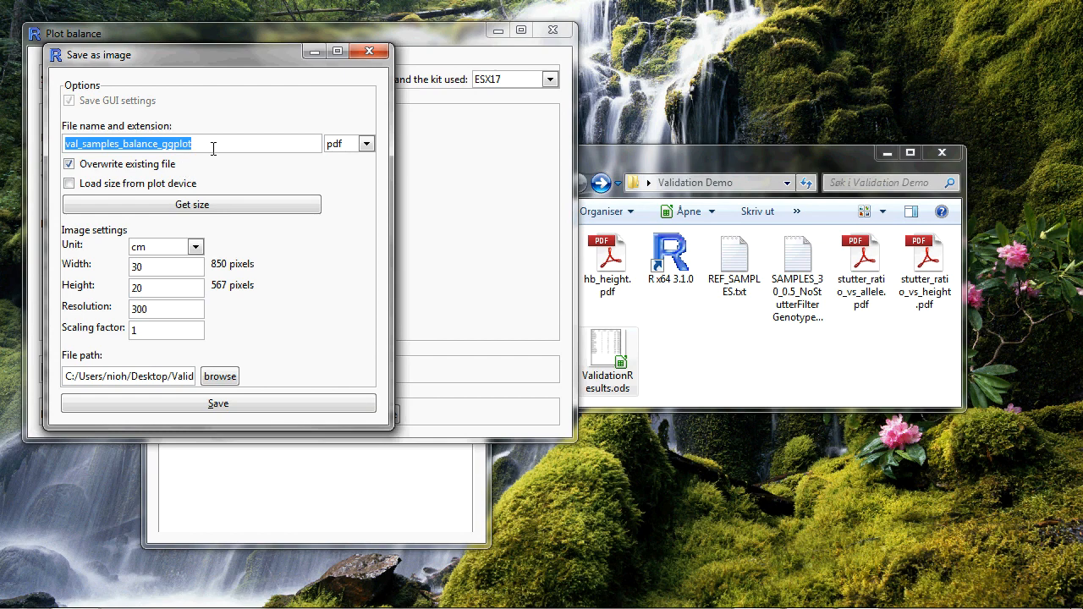
{"action": "key", "text": "BackSpace"}
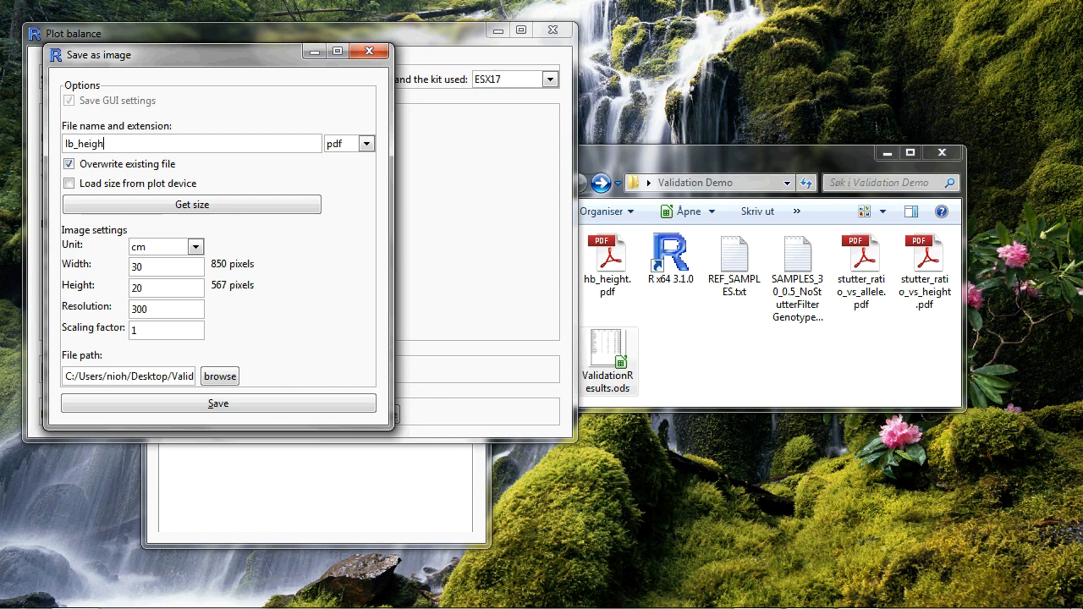
{"action": "left_click", "coordinate": [237, 406]}
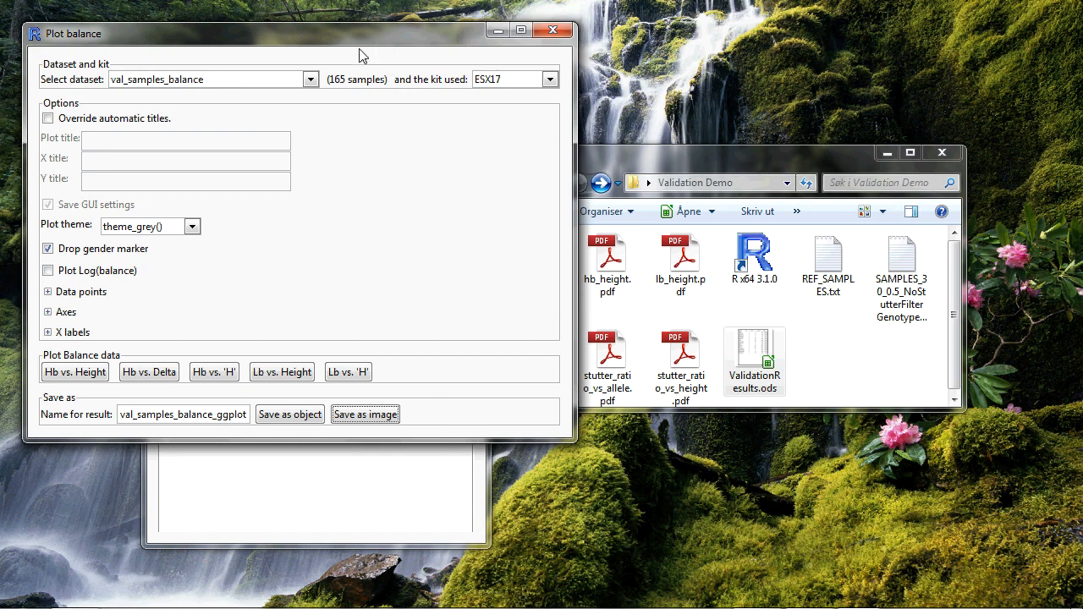
{"action": "left_click", "coordinate": [552, 31]}
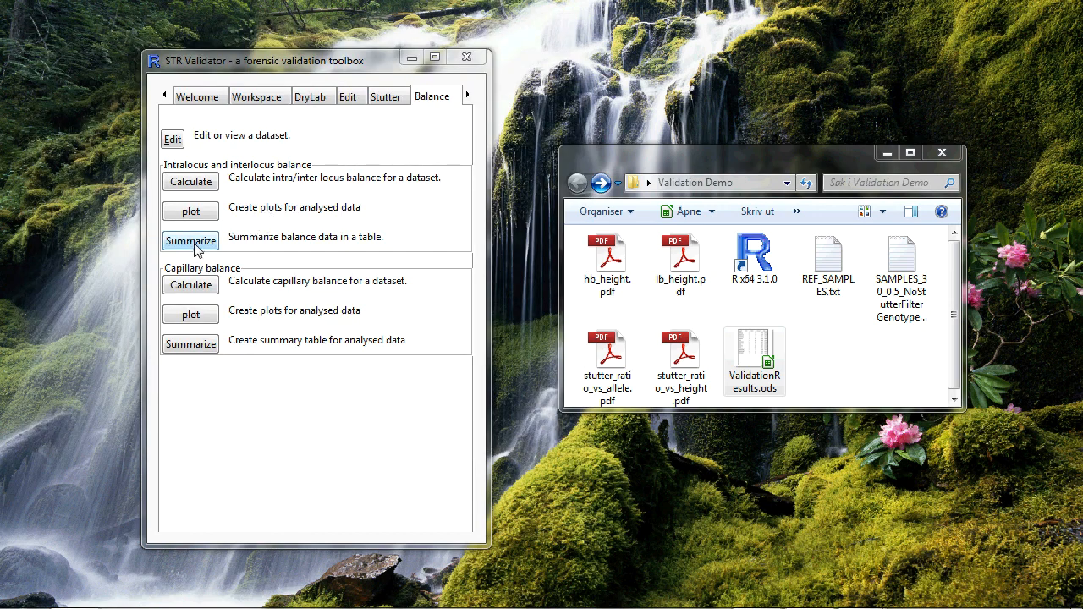
Step: Summarize the val_samples_balance dataset by locus in a balance table
{"action": "left_click", "coordinate": [192, 243]}
{"action": "left_click", "coordinate": [280, 113]}
{"action": "left_click", "coordinate": [256, 219]}
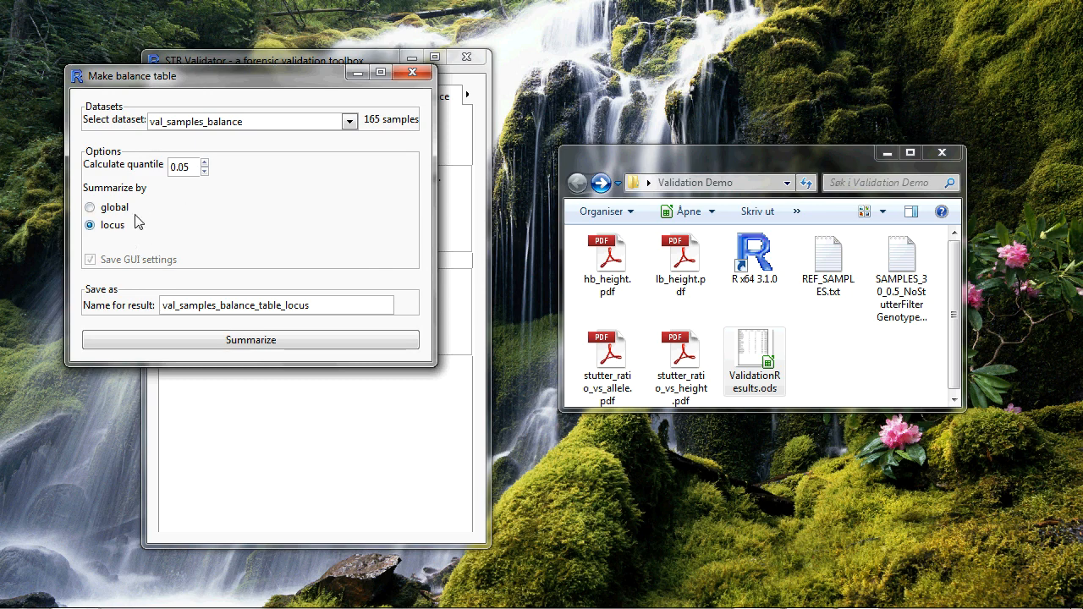
{"action": "left_click", "coordinate": [282, 342]}
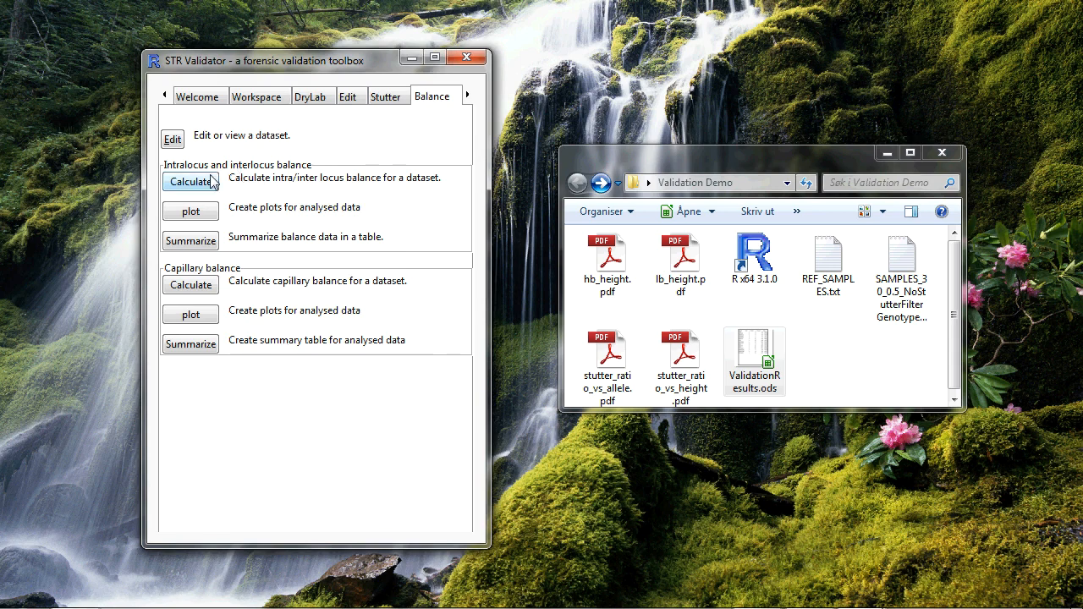
Step: Open the val_samples_balance_table_locus dataset in the data frame viewer and enlarge the window to examine all columns
{"action": "left_click", "coordinate": [172, 140]}
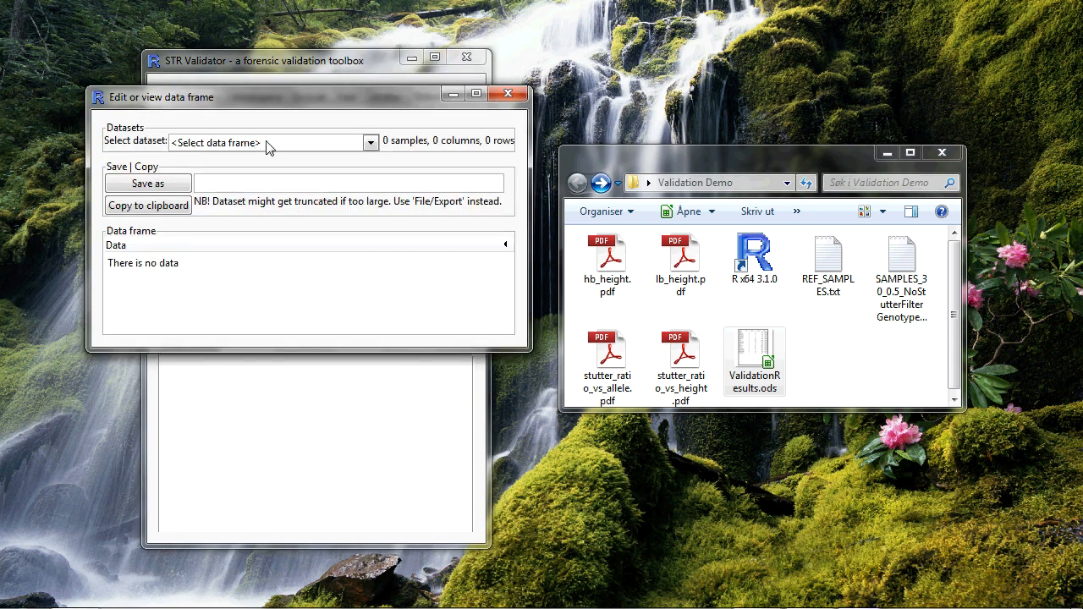
{"action": "left_click", "coordinate": [267, 144]}
{"action": "left_click", "coordinate": [329, 259]}
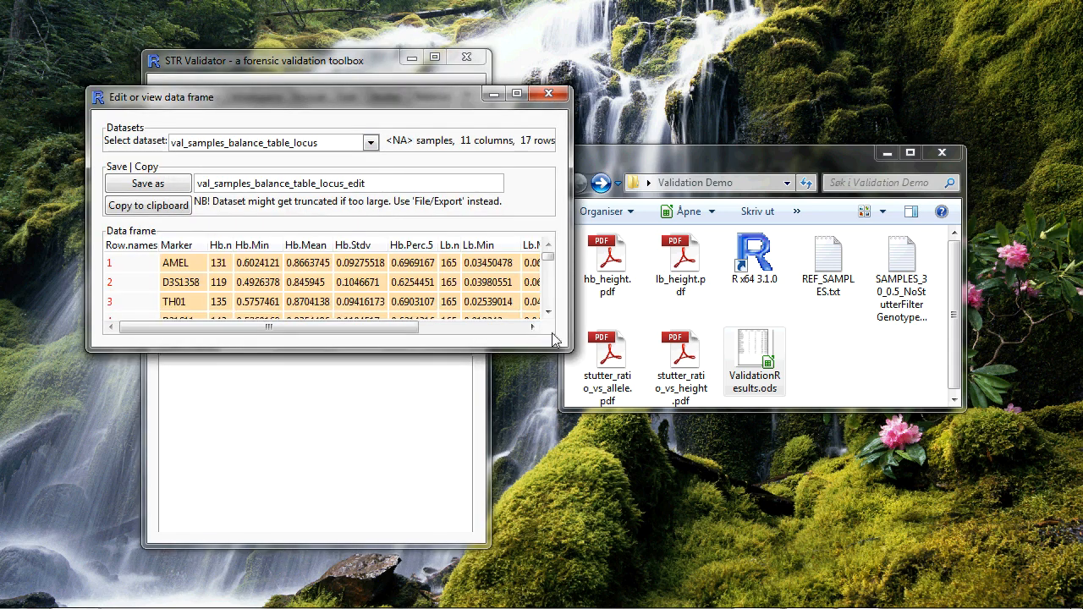
{"action": "left_click_drag", "start_coordinate": [568, 351], "coordinate": [611, 439]}
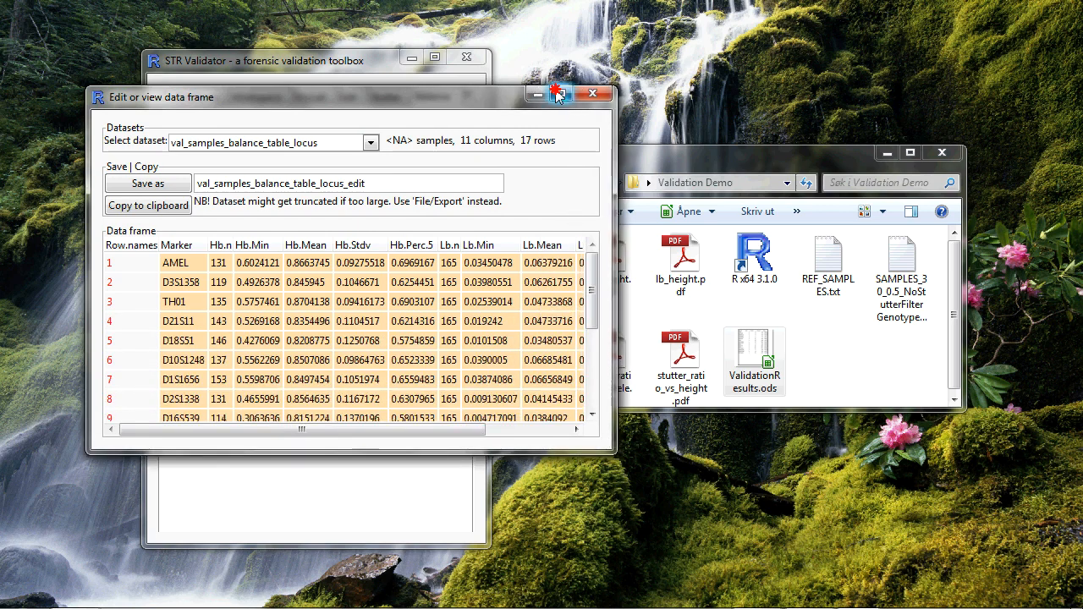
{"action": "left_click", "coordinate": [558, 96]}
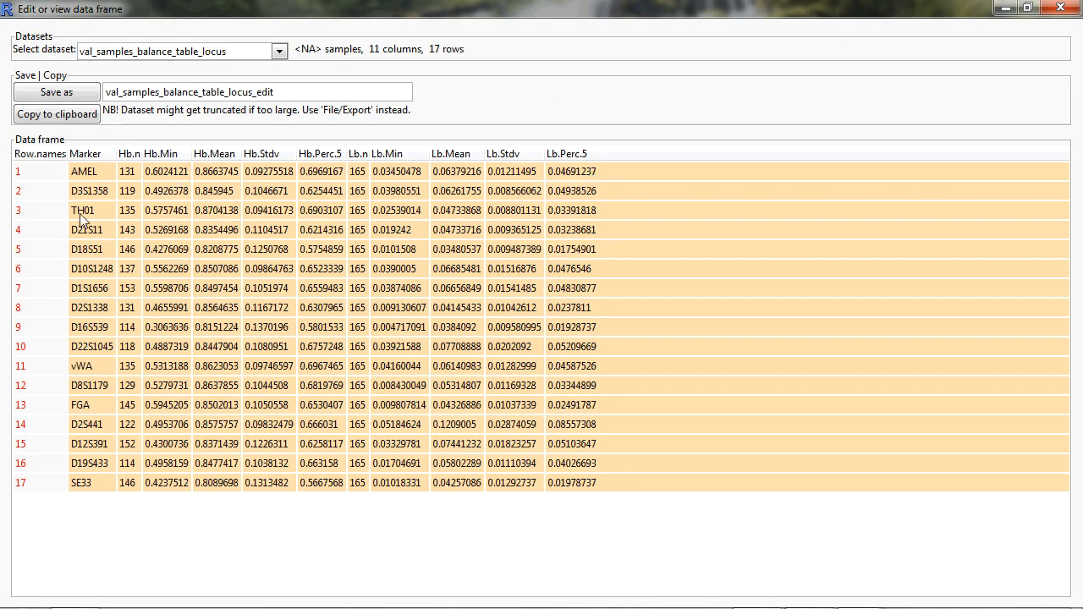
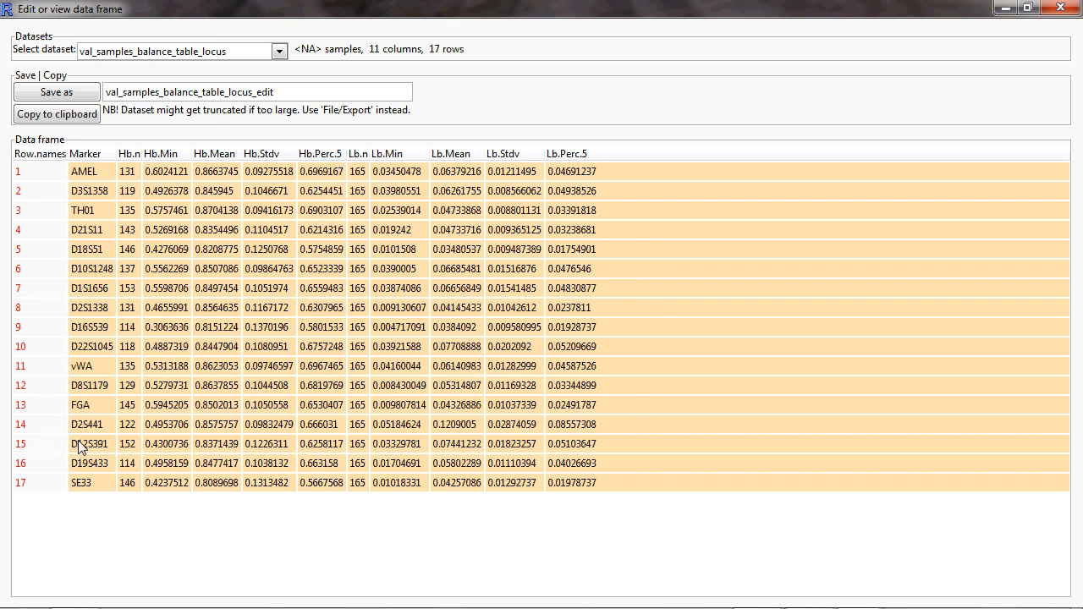
Step: Sort the locus balance table by the Hb.Perc.5 column to compare markers, and close the viewer
{"action": "right_click", "coordinate": [316, 156]}
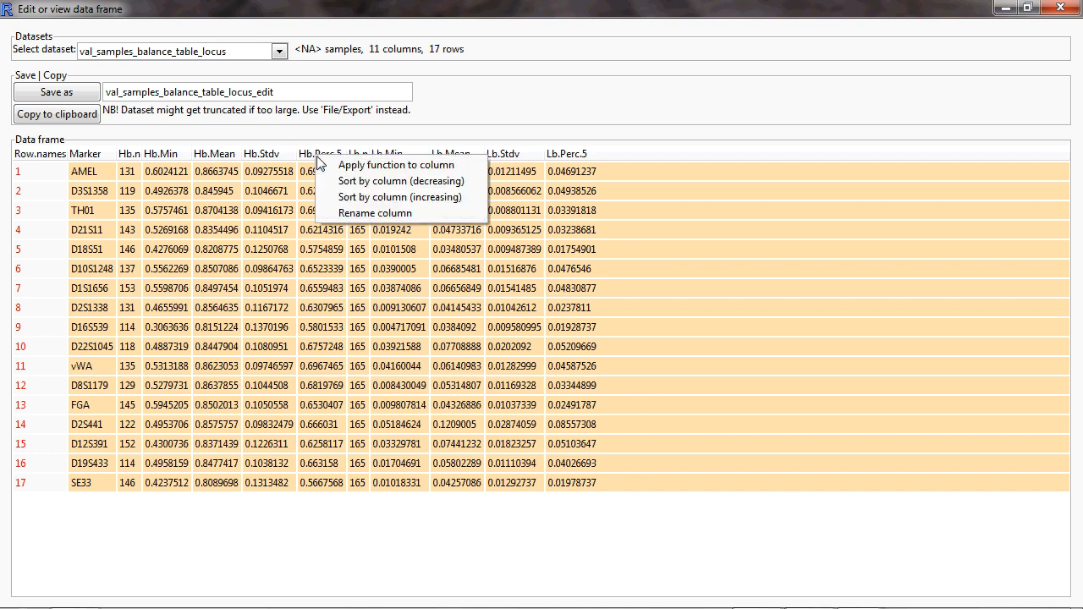
{"action": "left_click", "coordinate": [392, 198]}
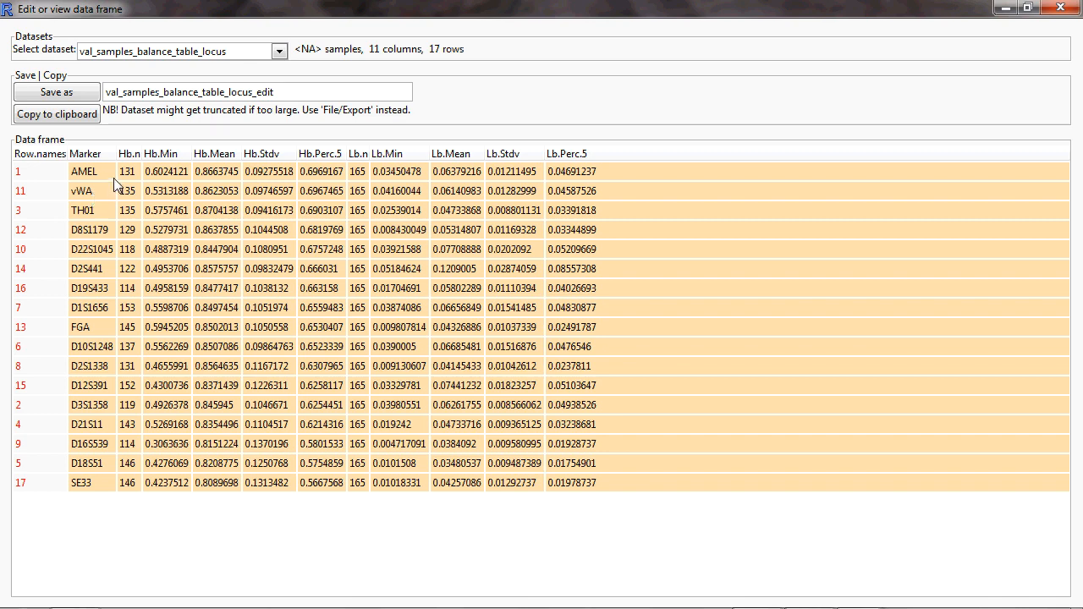
{"action": "left_click", "coordinate": [1058, 9]}
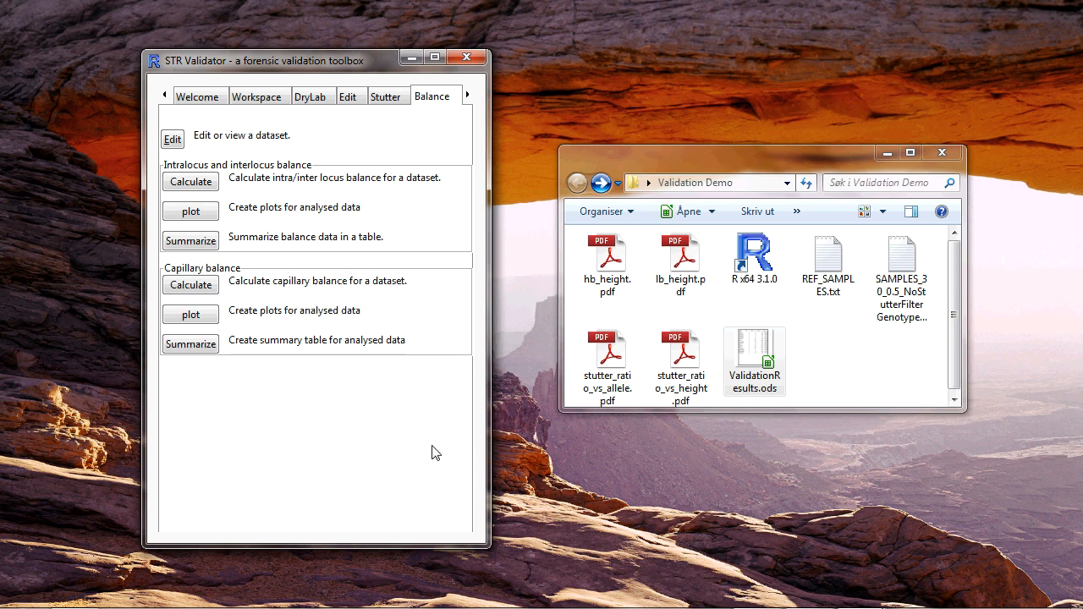
Step: Start trimming the val_raw dataset, keeping only samples whose name matches "ladder"
{"action": "left_click_drag", "start_coordinate": [369, 63], "coordinate": [397, 59]}
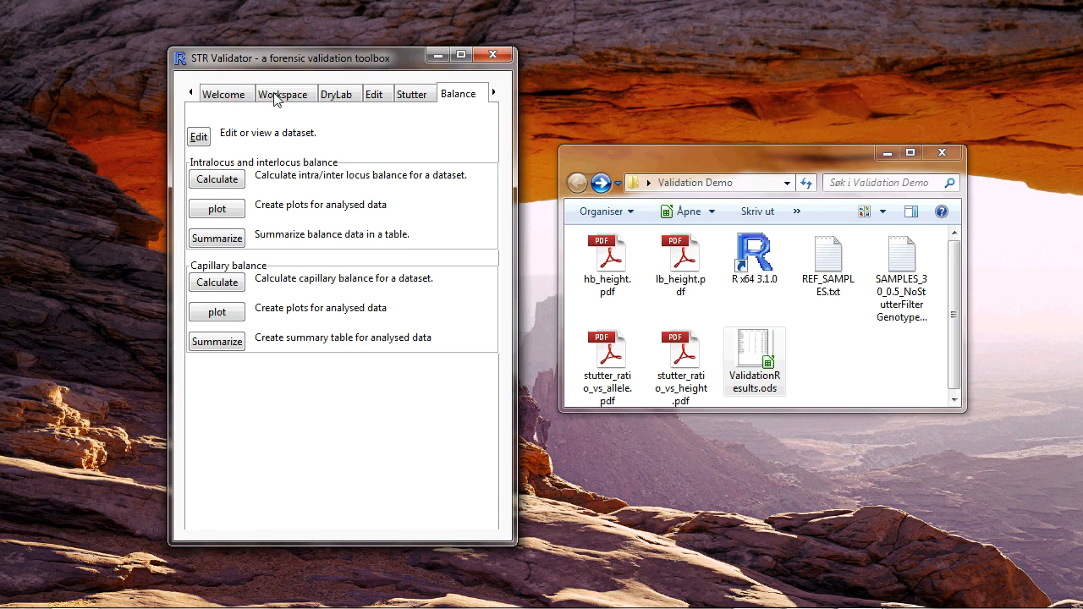
{"action": "left_click", "coordinate": [373, 95]}
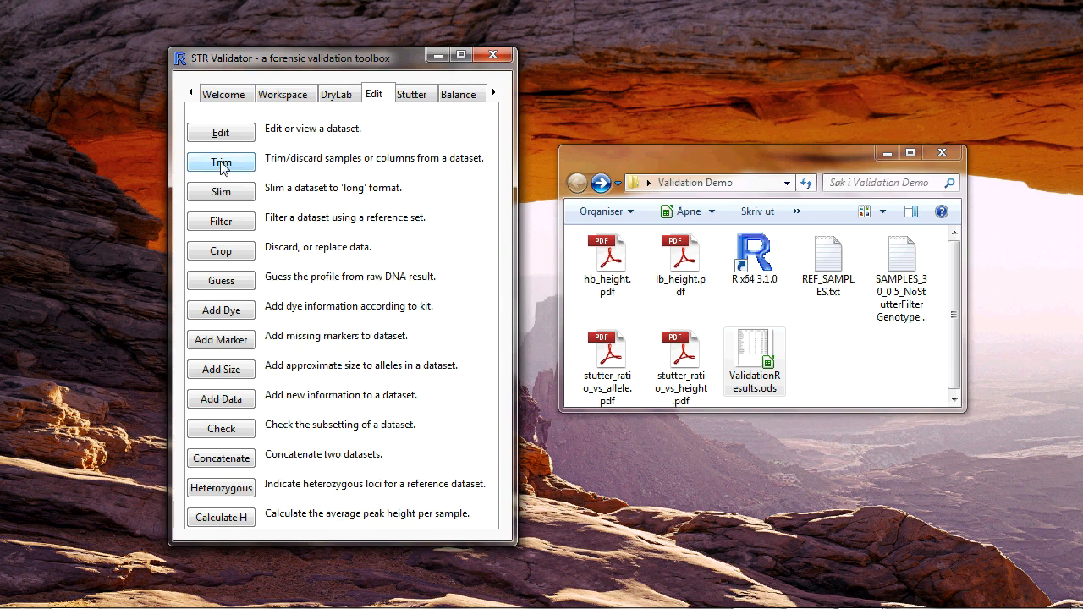
{"action": "left_click", "coordinate": [250, 163]}
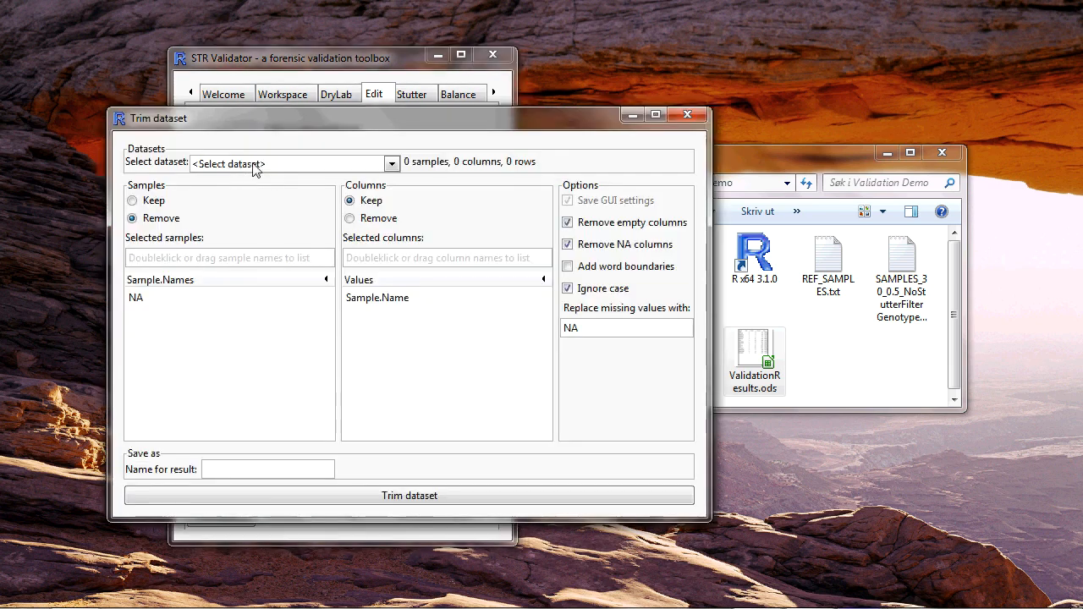
{"action": "left_click", "coordinate": [300, 166]}
{"action": "left_click", "coordinate": [225, 204]}
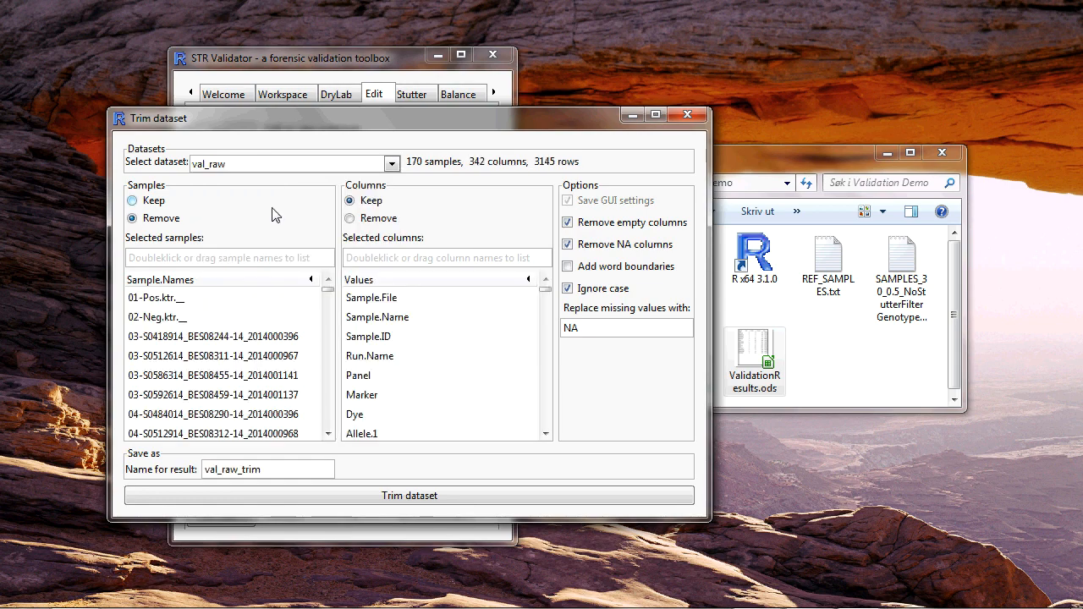
{"action": "left_click", "coordinate": [133, 203]}
{"action": "left_click", "coordinate": [180, 259]}
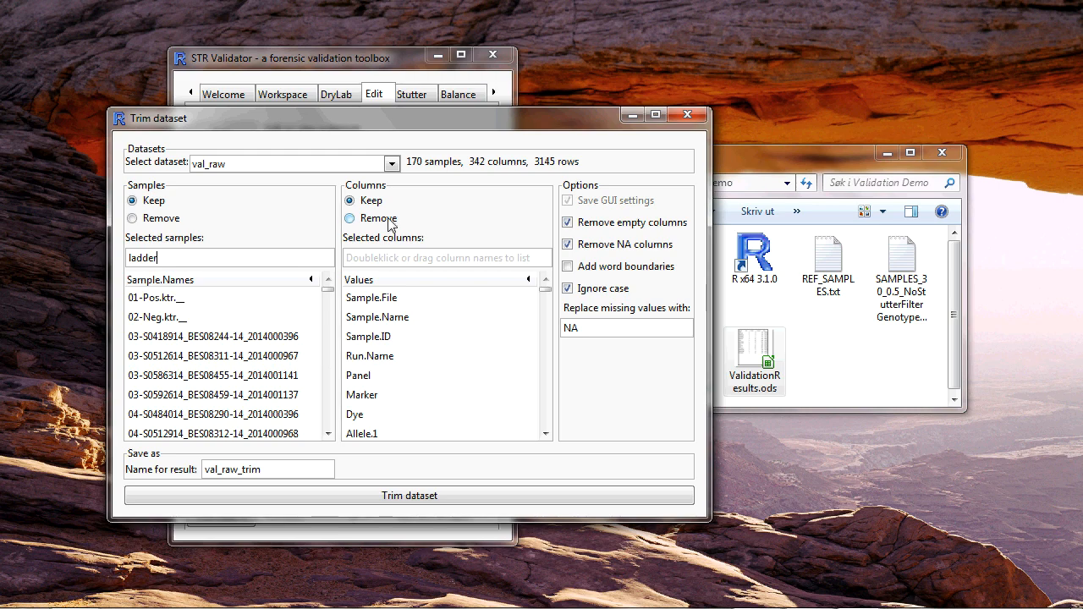
Step: Set the columns to keep in the trimmed dataset to Sample.Name, Marker, Dye, Allele and Size
{"action": "double_click", "coordinate": [414, 319]}
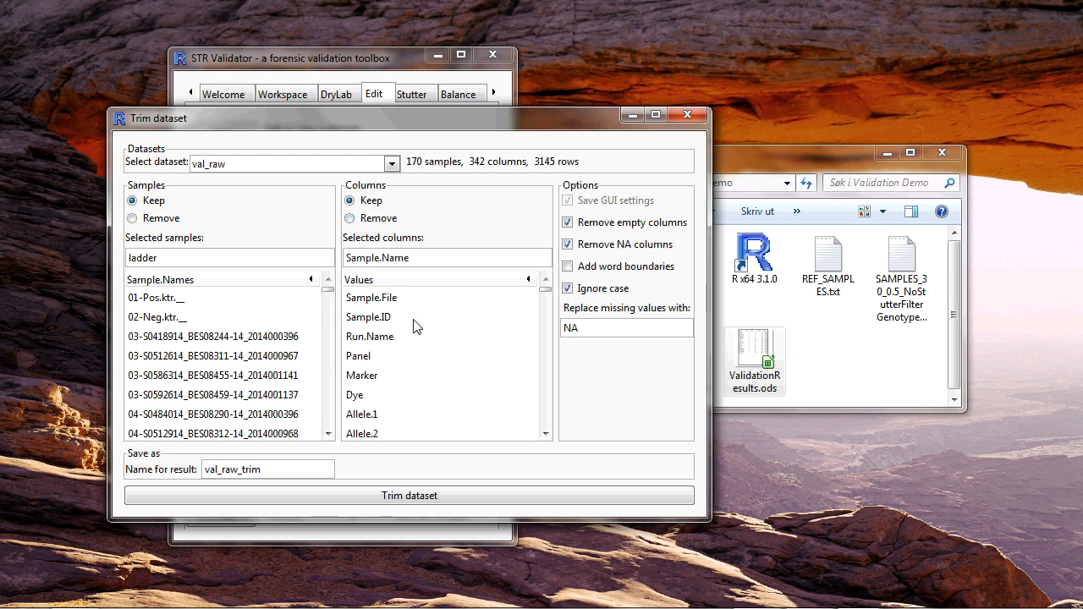
{"action": "double_click", "coordinate": [383, 378]}
{"action": "double_click", "coordinate": [385, 383]}
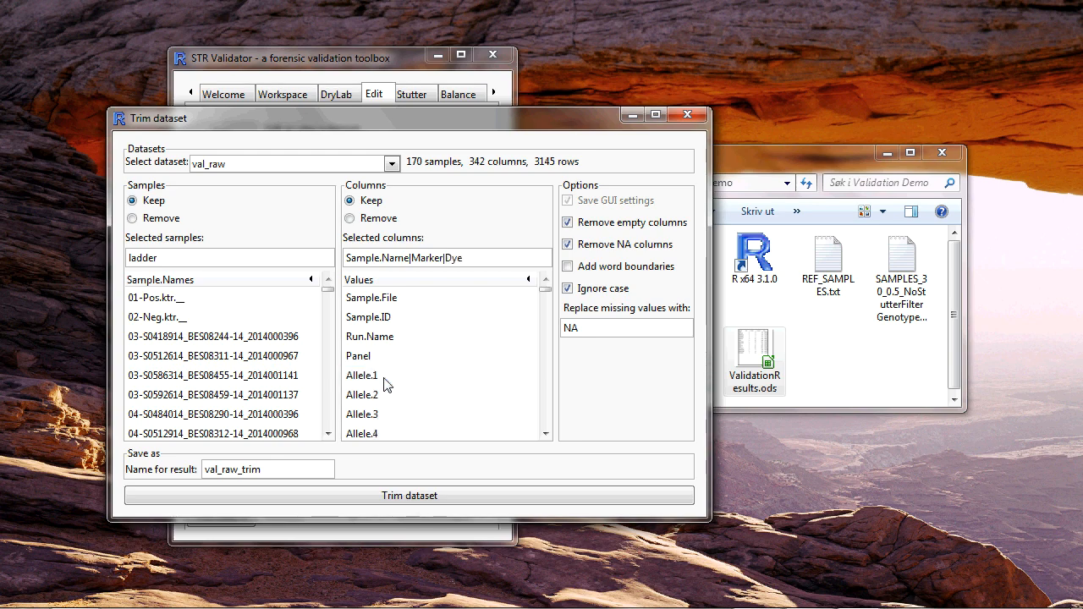
{"action": "double_click", "coordinate": [382, 379]}
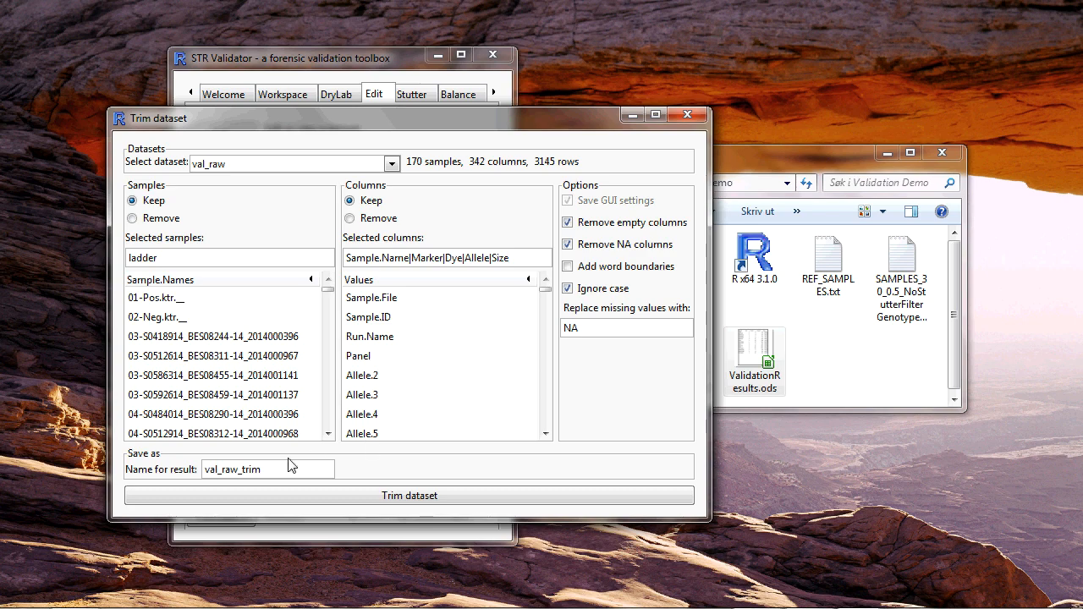
Step: Name the trim result val_ladder and run the trimming of the dataset
{"action": "left_click_drag", "start_coordinate": [264, 469], "coordinate": [222, 470]}
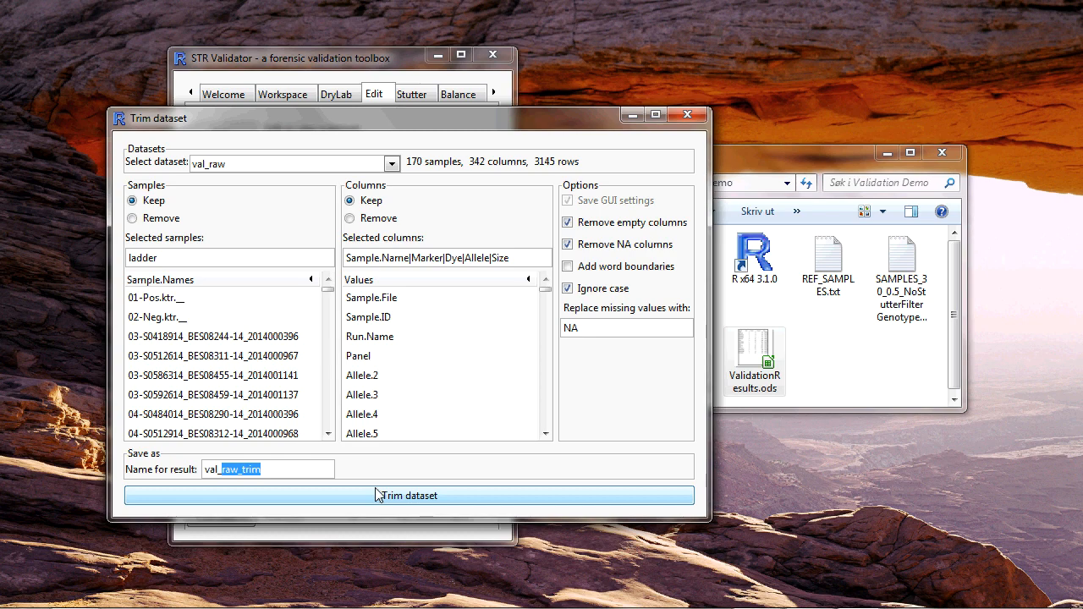
{"action": "type", "text": "l_ladder"}
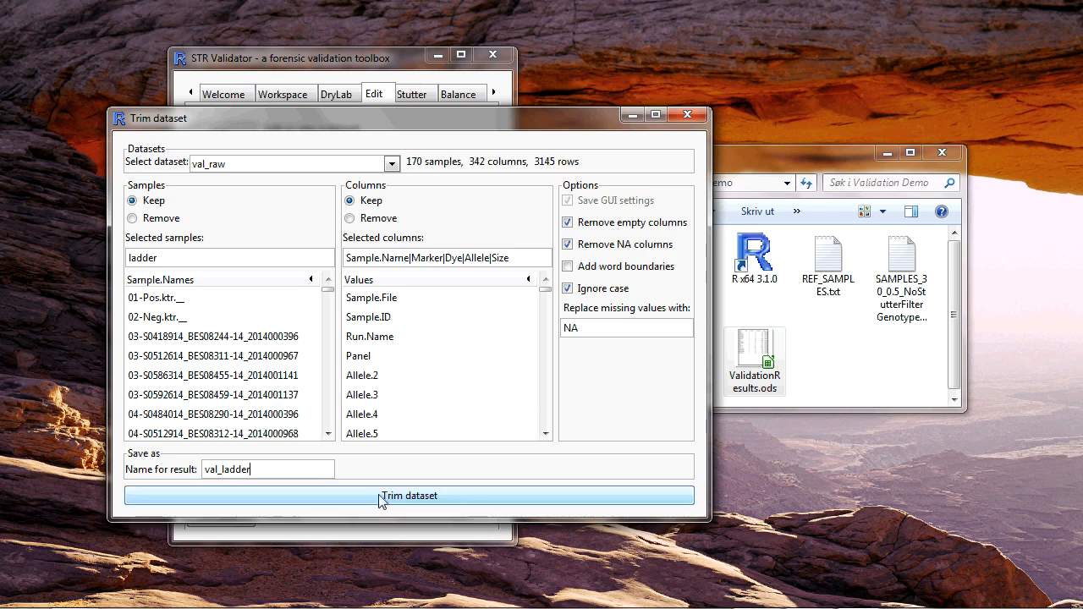
{"action": "left_click", "coordinate": [380, 498]}
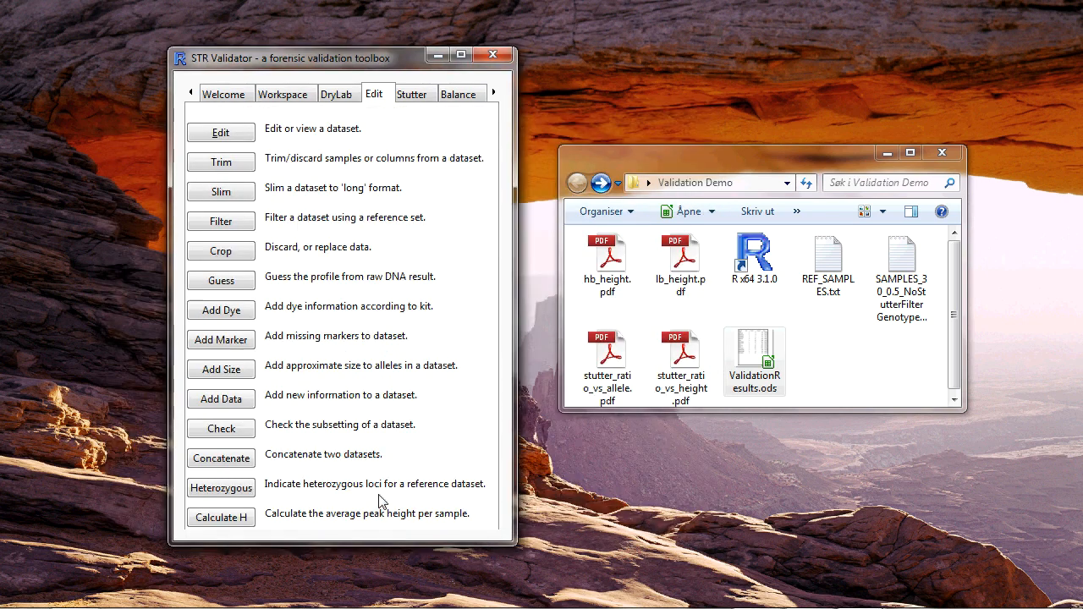
Step: Slim the val_ladder dataset into val_ladder_slim, fixing Sample.Name, Marker and Dye and stacking Allele and Size
{"action": "left_click", "coordinate": [250, 195]}
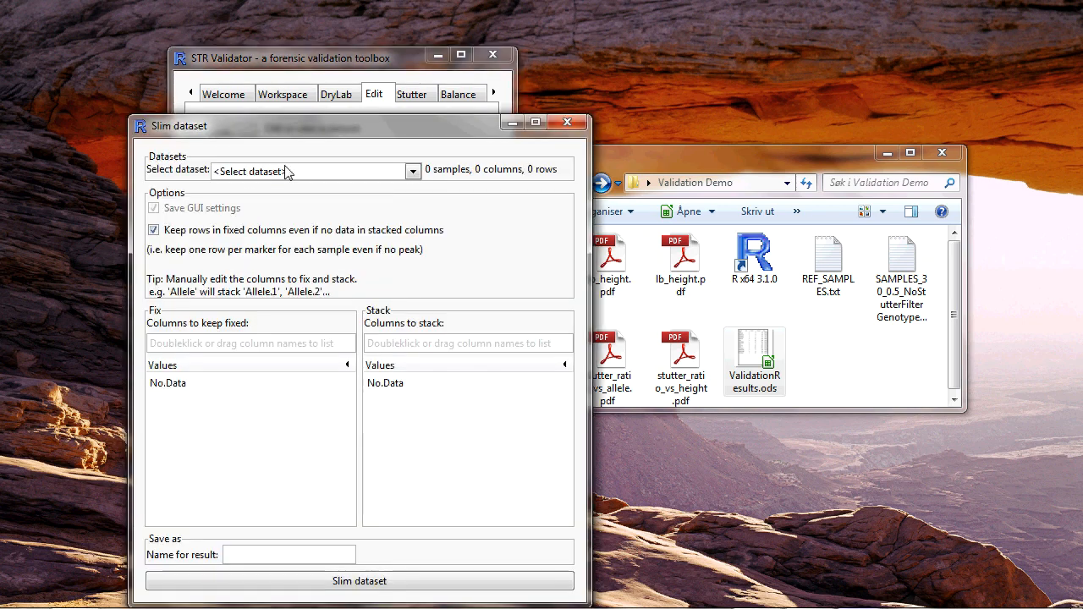
{"action": "left_click", "coordinate": [286, 173]}
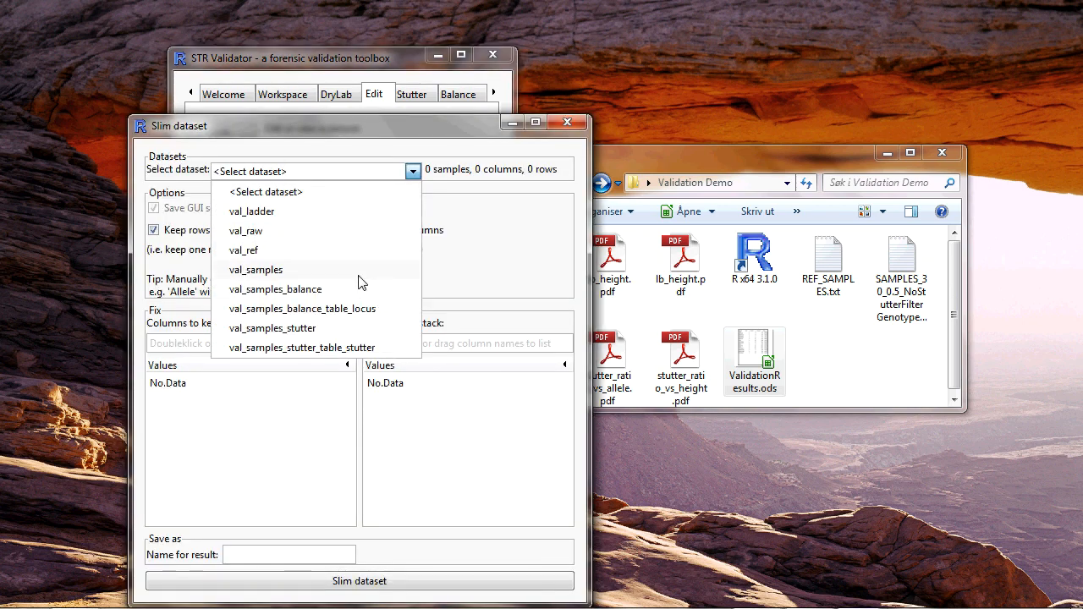
{"action": "left_click", "coordinate": [298, 213]}
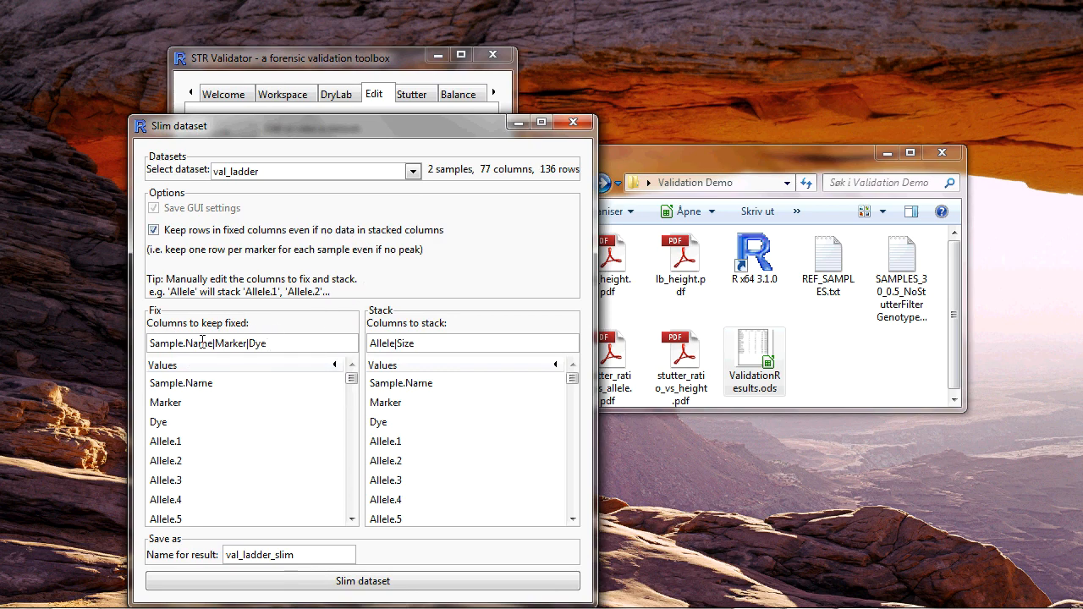
{"action": "left_click", "coordinate": [363, 582]}
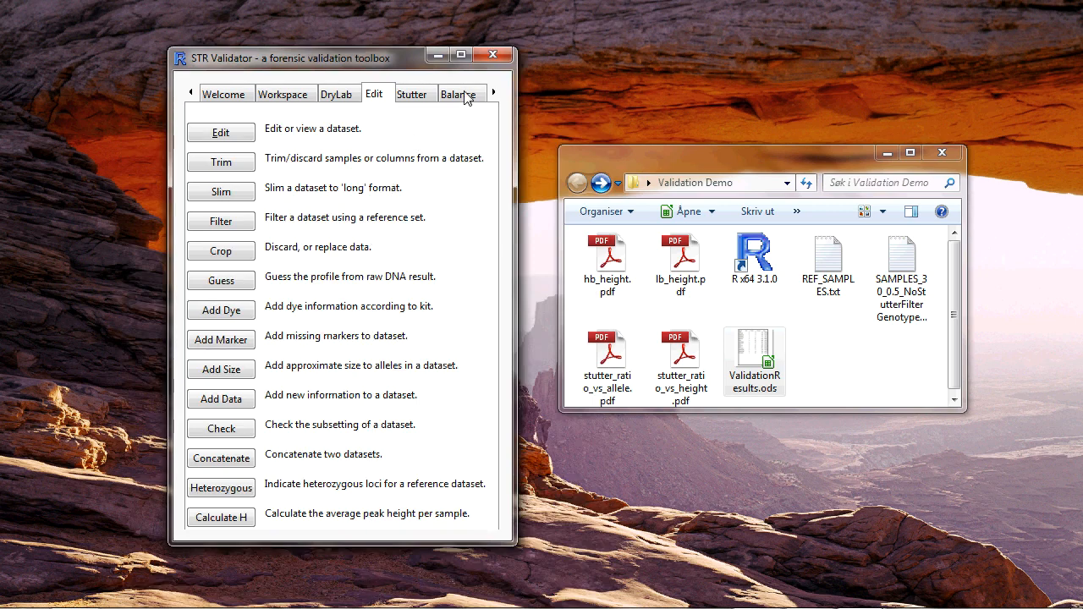
Step: Plot the size precision of the val_ladder_slim dataset as a boxplot per marker, with kit ESX17 and Allele on the X axis
{"action": "left_click", "coordinate": [494, 92]}
{"action": "left_click", "coordinate": [494, 92]}
{"action": "left_click", "coordinate": [493, 93]}
{"action": "left_click", "coordinate": [493, 93]}
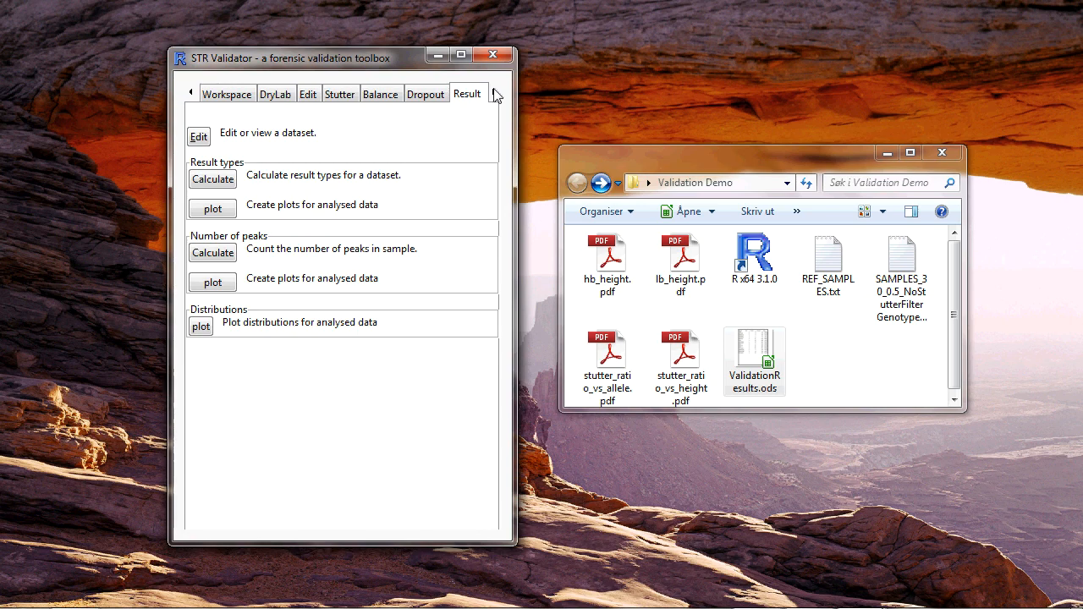
{"action": "left_click", "coordinate": [494, 92]}
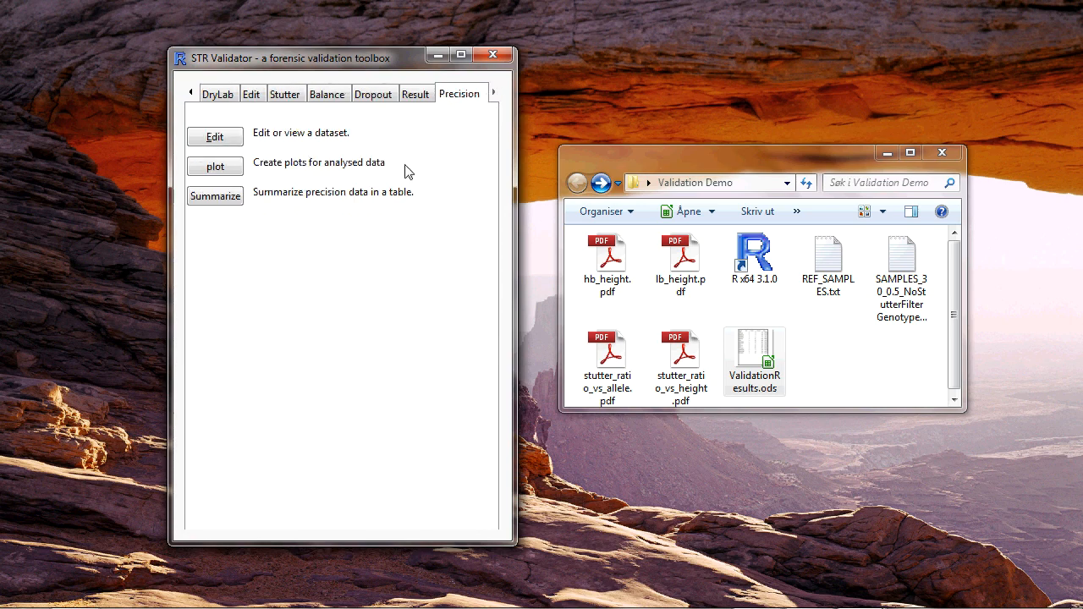
{"action": "left_click", "coordinate": [230, 172]}
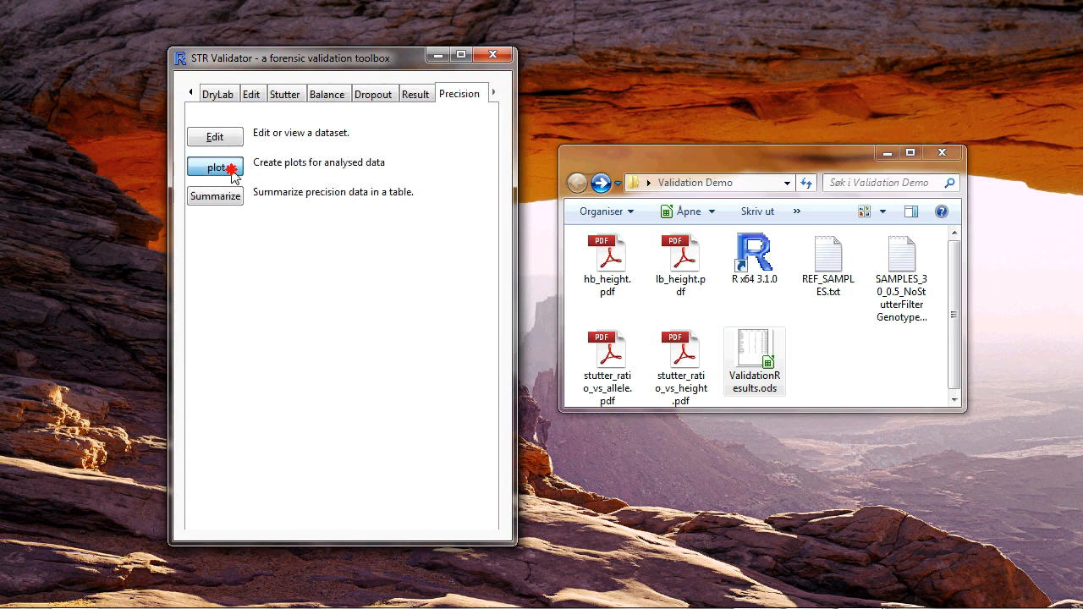
{"action": "left_click", "coordinate": [235, 81]}
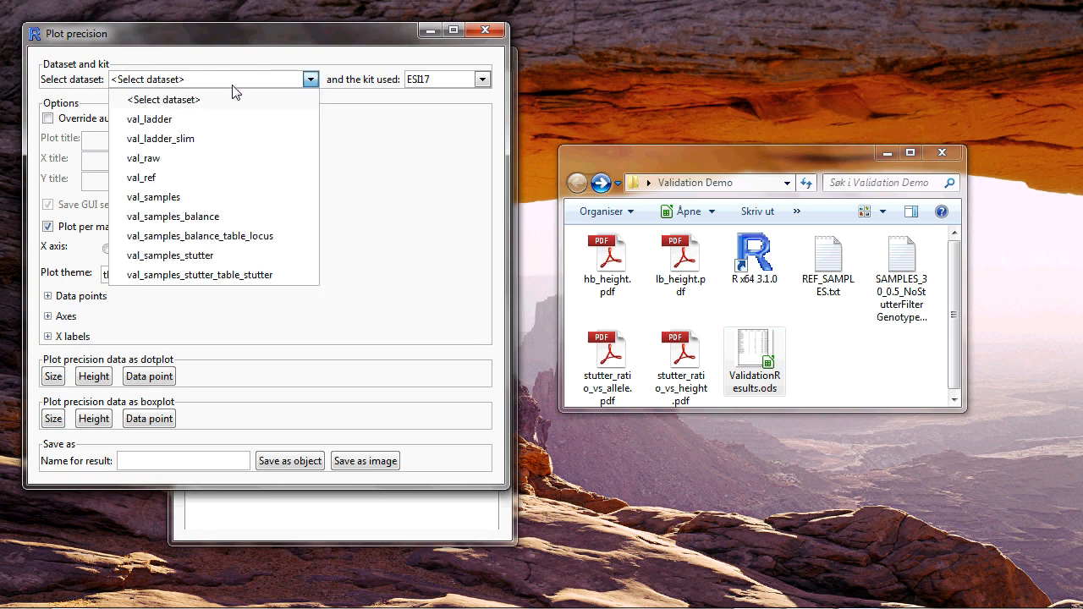
{"action": "left_click", "coordinate": [200, 139]}
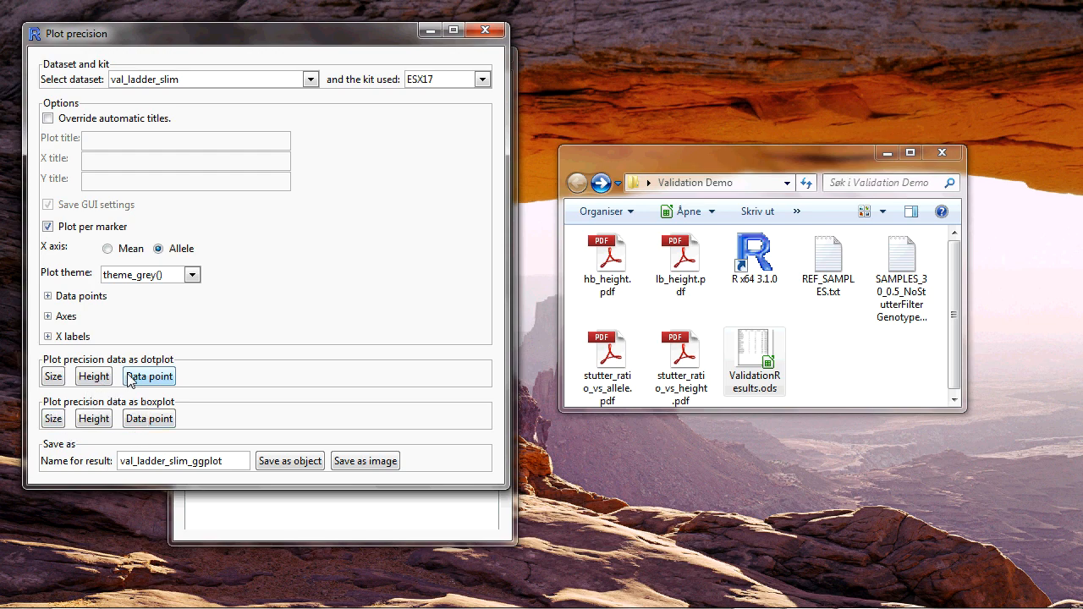
{"action": "left_click", "coordinate": [56, 419]}
Step: Examine the allele size range boxplots in the R graphics window and minimize it
{"action": "mouse_move", "coordinate": [859, 592]}
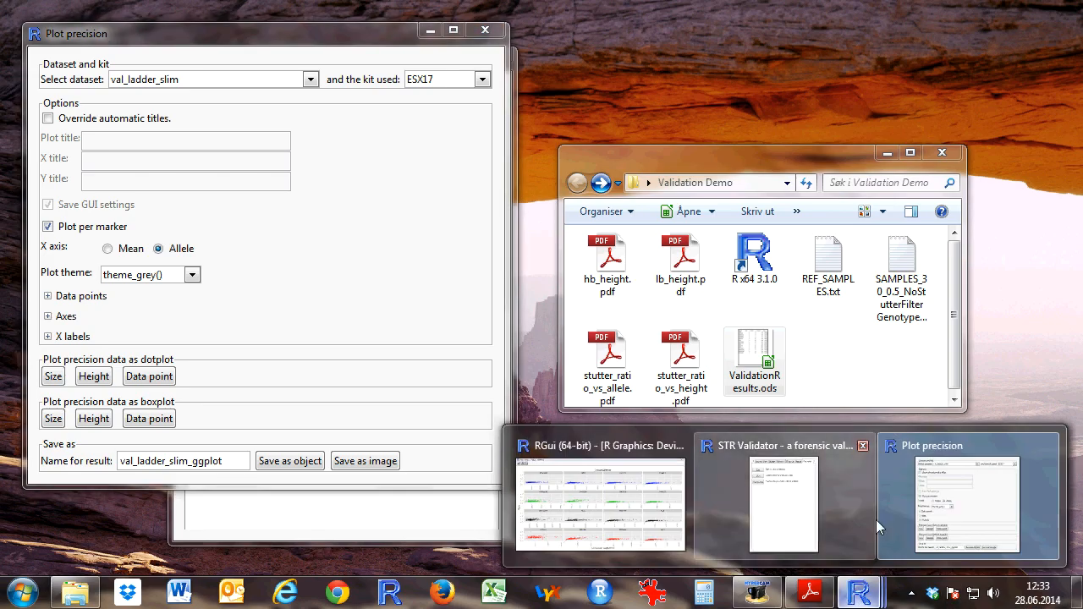
{"action": "left_click", "coordinate": [621, 490]}
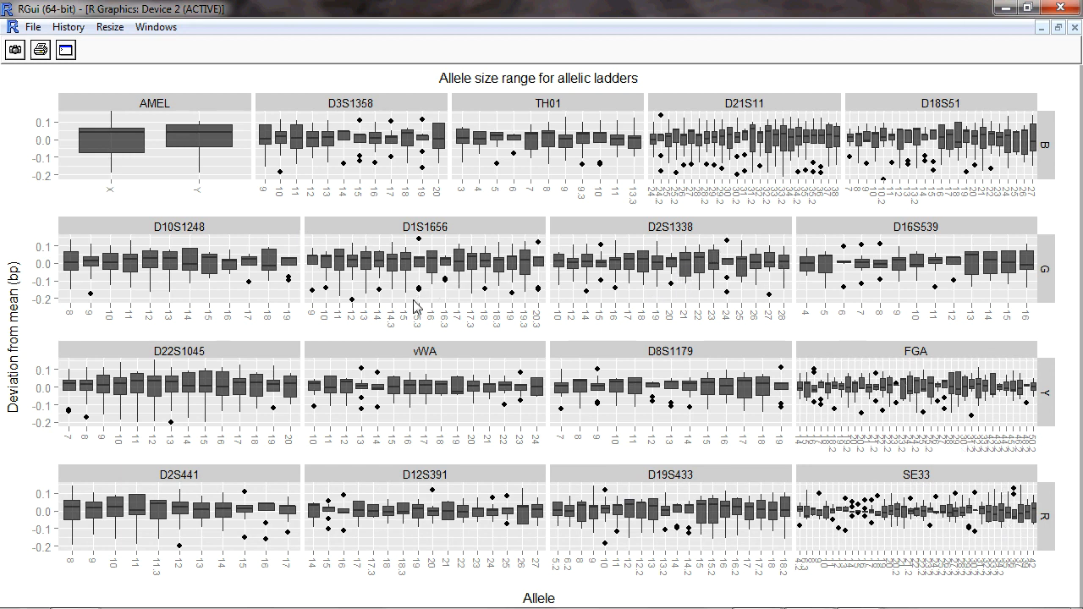
{"action": "left_click", "coordinate": [1006, 8]}
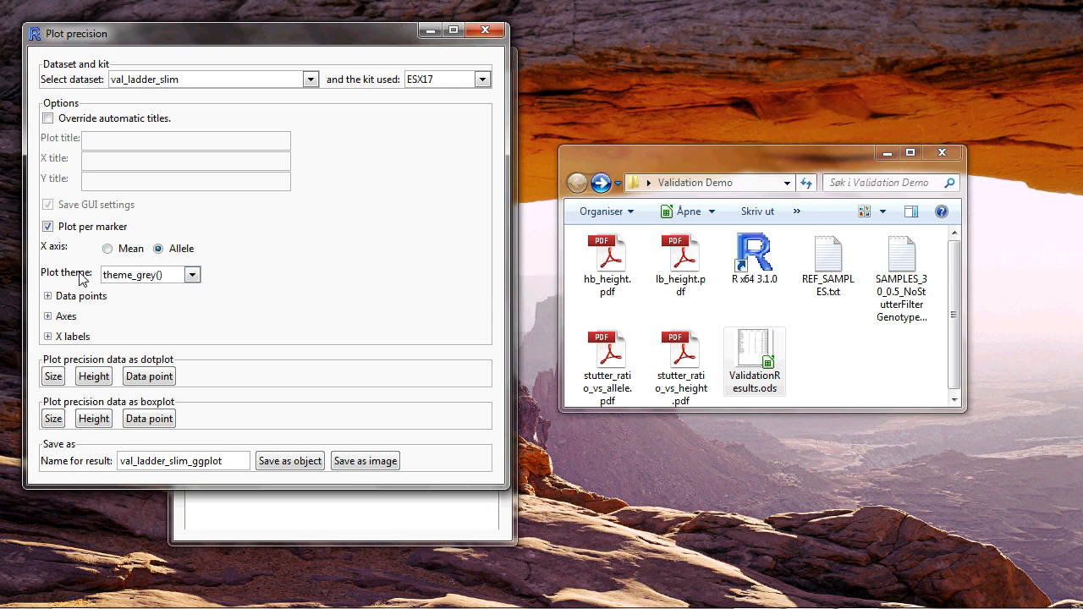
Step: Set the plot theme to theme_bw() and the data point colour to blue, and redraw the size precision boxplot
{"action": "left_click", "coordinate": [193, 283]}
{"action": "left_click", "coordinate": [178, 313]}
{"action": "left_click", "coordinate": [48, 297]}
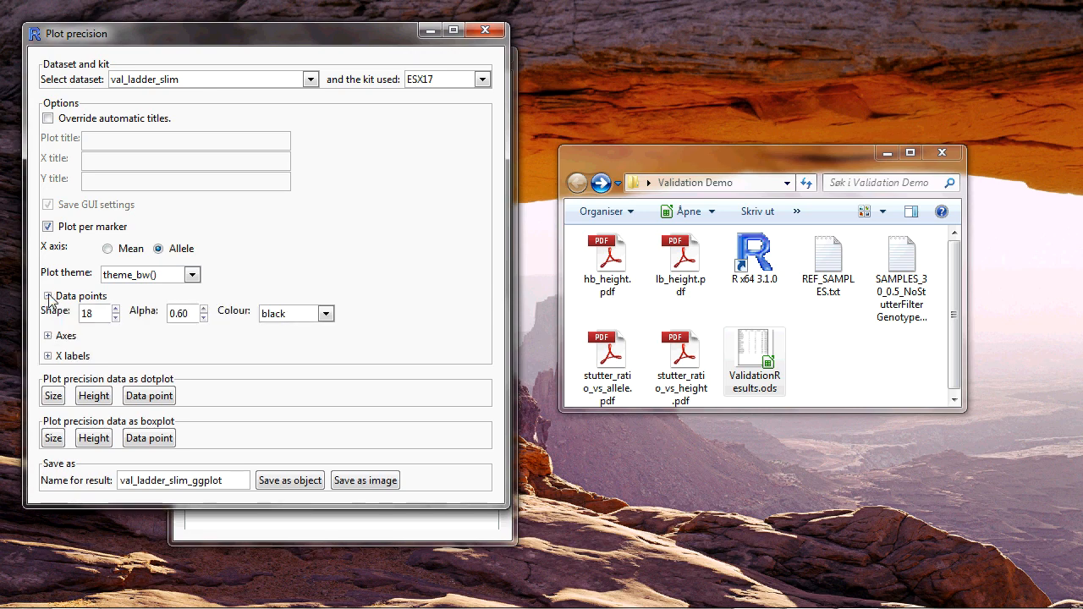
{"action": "left_click", "coordinate": [325, 314]}
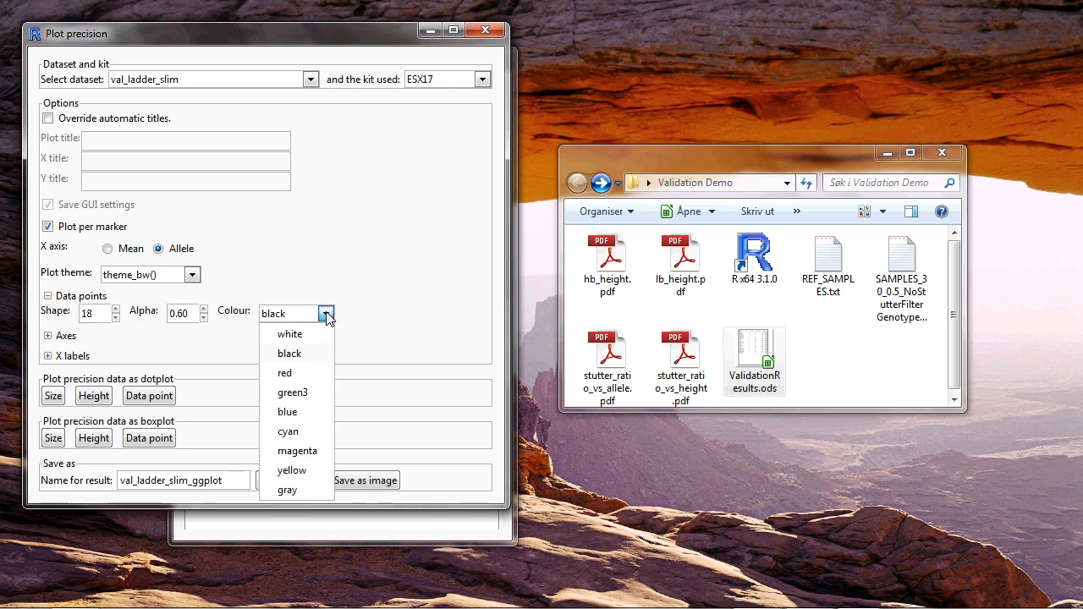
{"action": "left_click", "coordinate": [298, 412]}
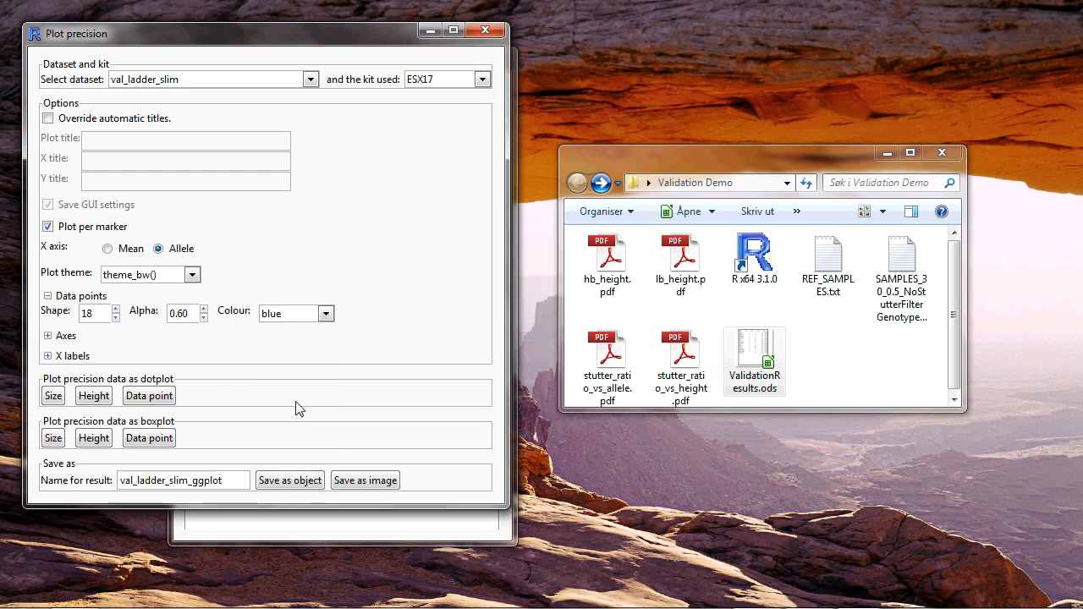
{"action": "left_click", "coordinate": [54, 438]}
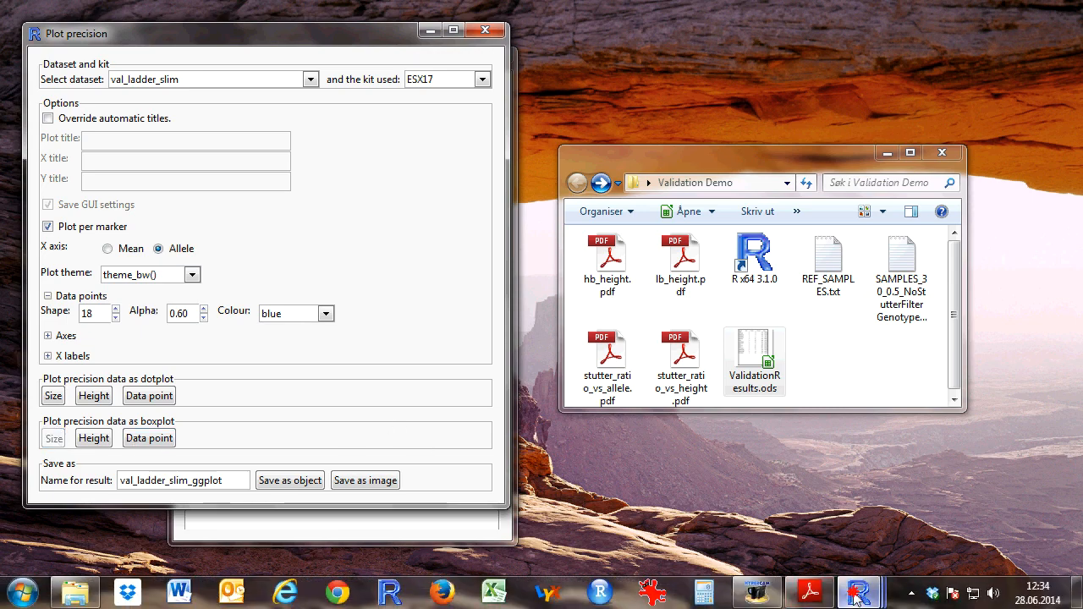
Step: Check the redrawn size precision boxplot in the R graphics window and save it as a pdf image named precision
{"action": "mouse_move", "coordinate": [857, 593]}
{"action": "left_click", "coordinate": [658, 484]}
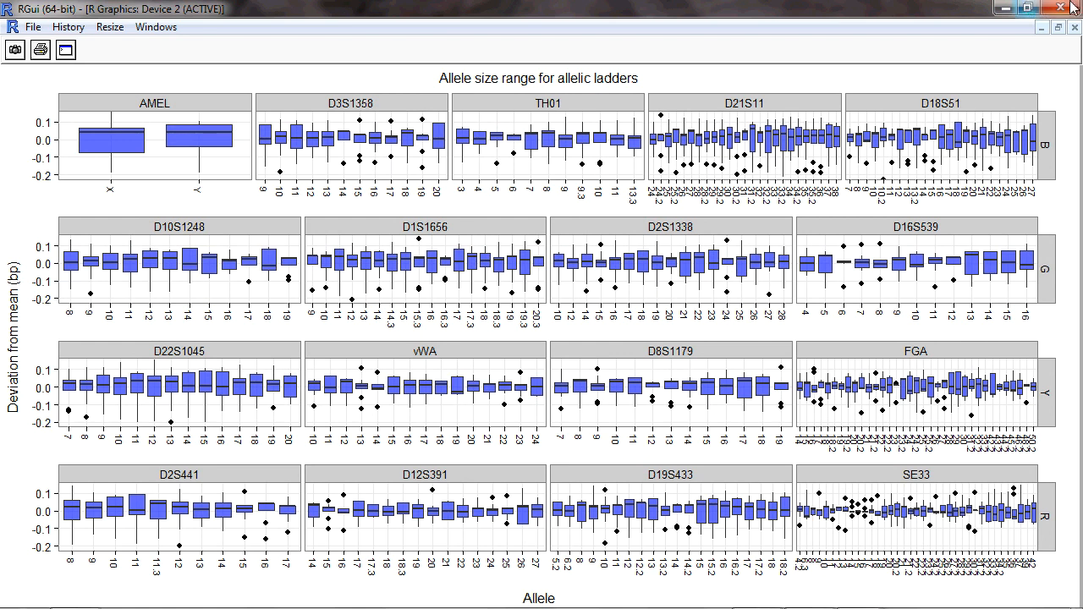
{"action": "left_click", "coordinate": [1007, 9]}
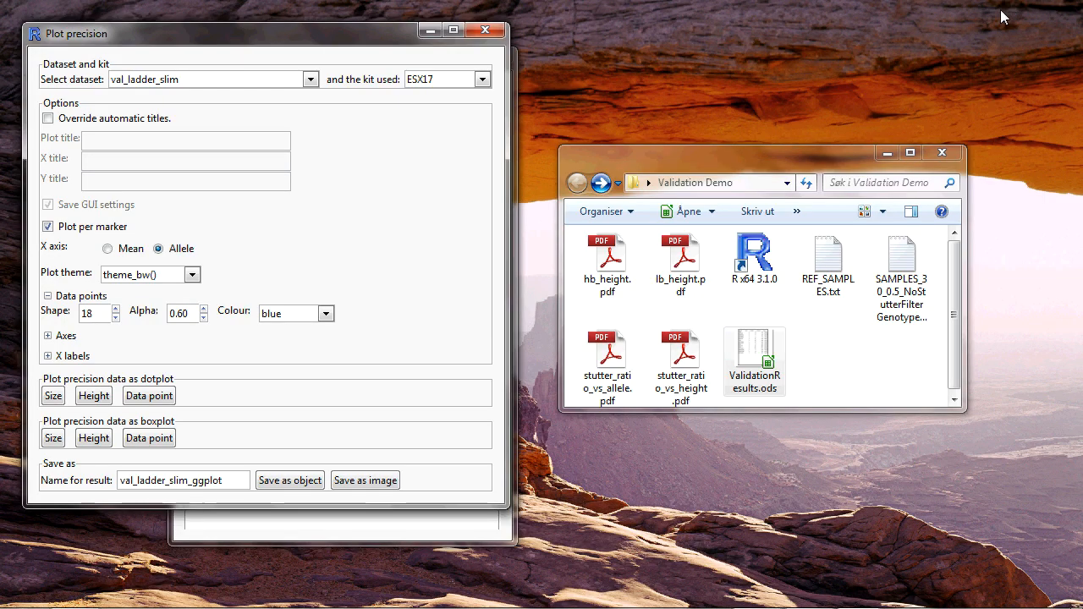
{"action": "left_click", "coordinate": [365, 480]}
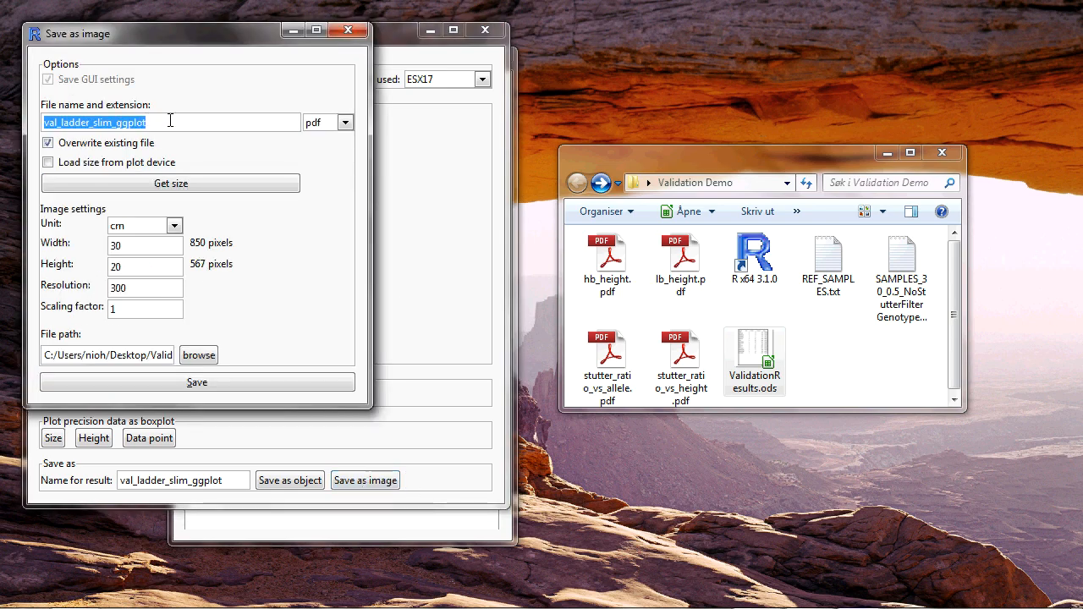
{"action": "type", "text": "precision"}
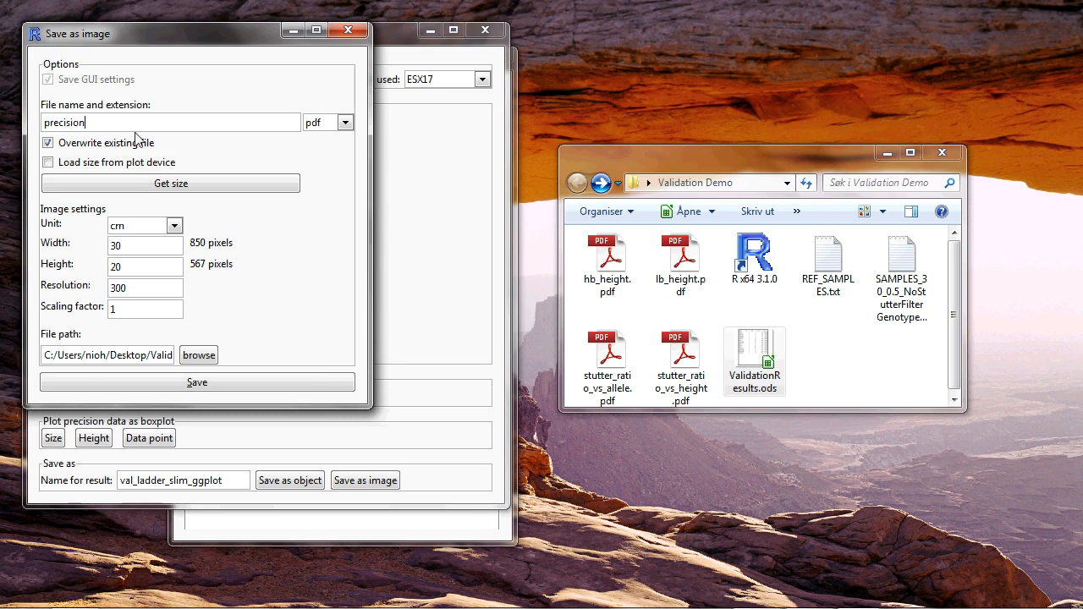
{"action": "left_click", "coordinate": [212, 388]}
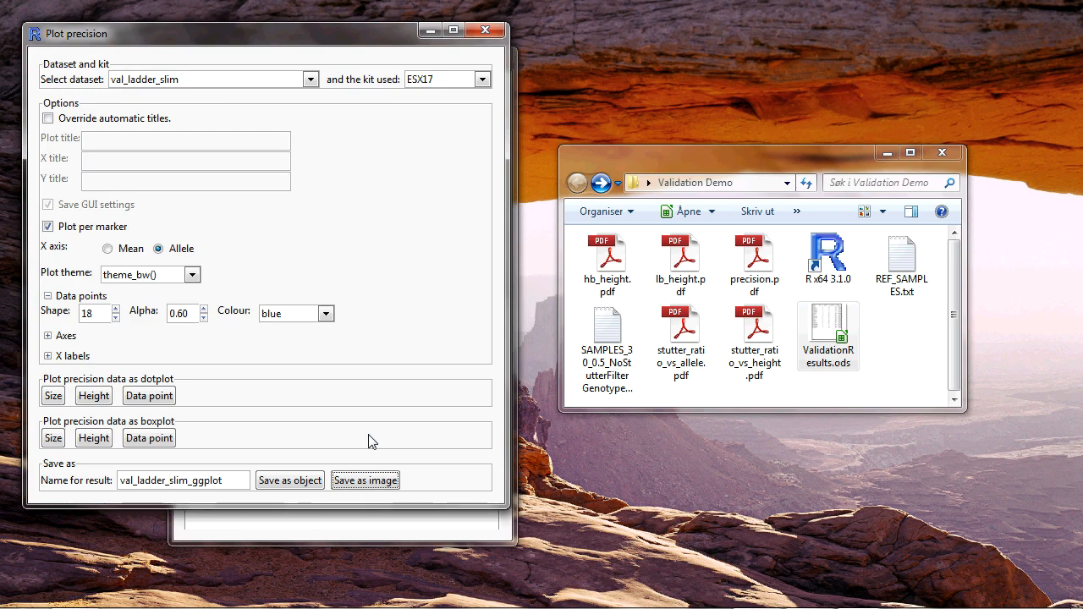
{"action": "left_click", "coordinate": [500, 37]}
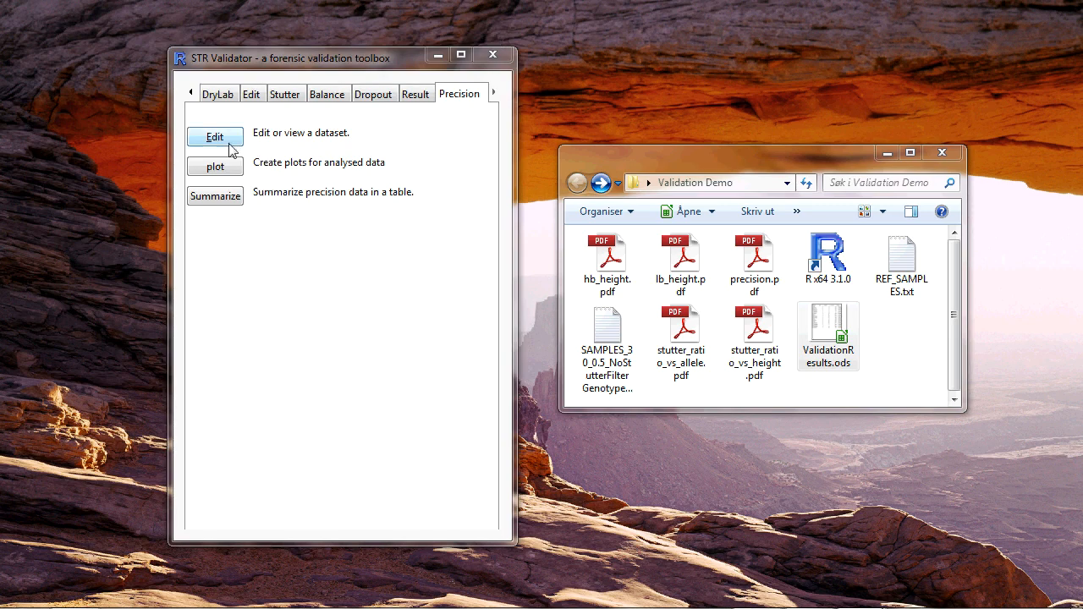
Step: Set up a precision summary for the val_ladder_slim dataset, filtered by kit bins of the ESX17 kit
{"action": "left_click", "coordinate": [231, 196]}
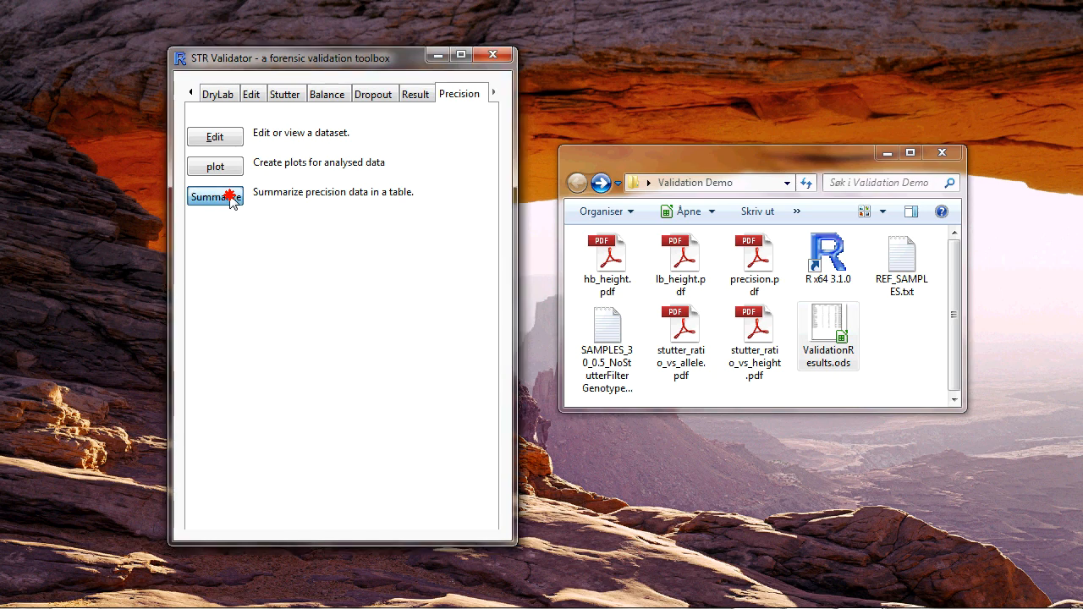
{"action": "left_click_drag", "start_coordinate": [251, 55], "coordinate": [332, 21]}
{"action": "left_click", "coordinate": [405, 57]}
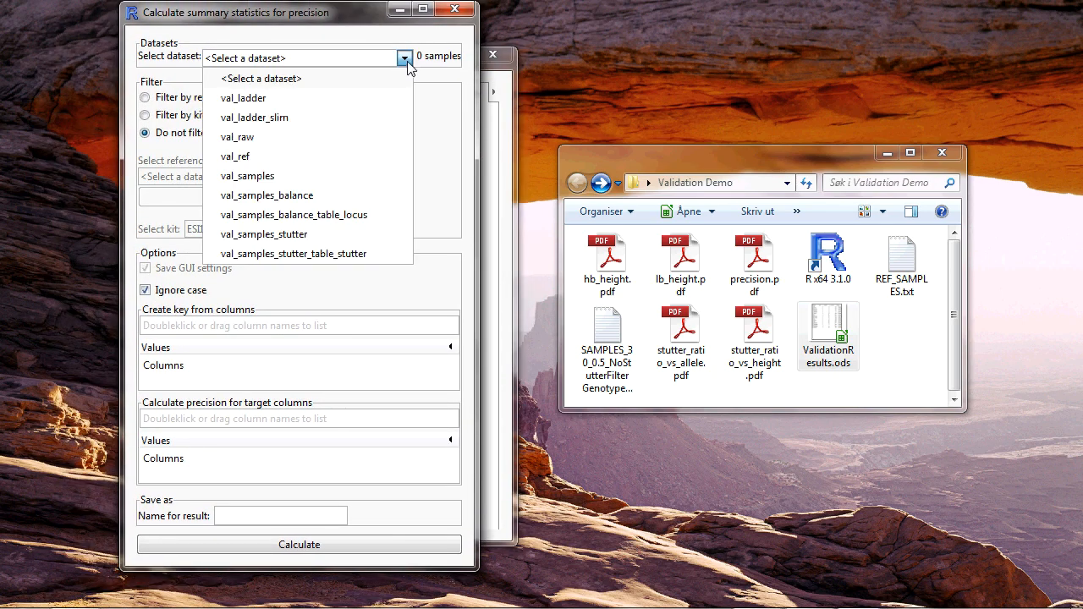
{"action": "left_click", "coordinate": [333, 118]}
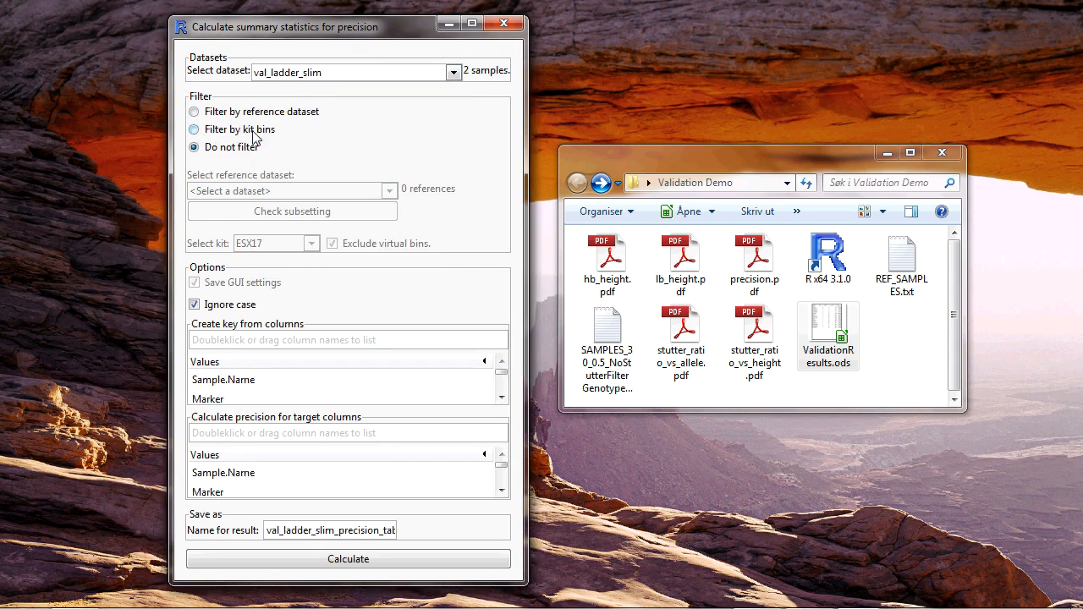
{"action": "left_click", "coordinate": [196, 131]}
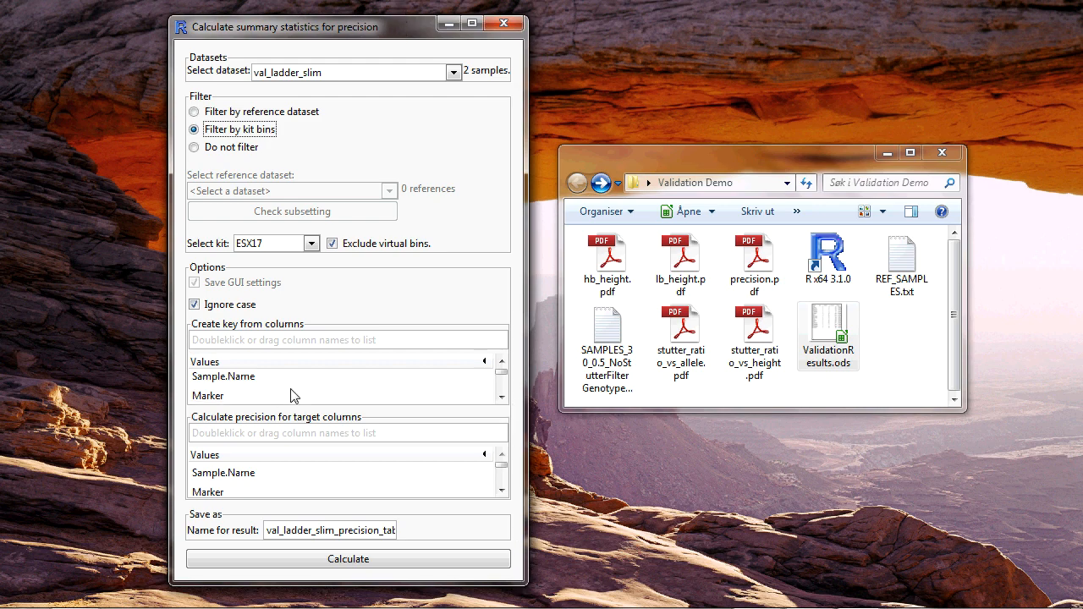
Step: Create the key from the Marker and Allele columns, choose Size as the target column, and calculate the precision table
{"action": "double_click", "coordinate": [204, 396]}
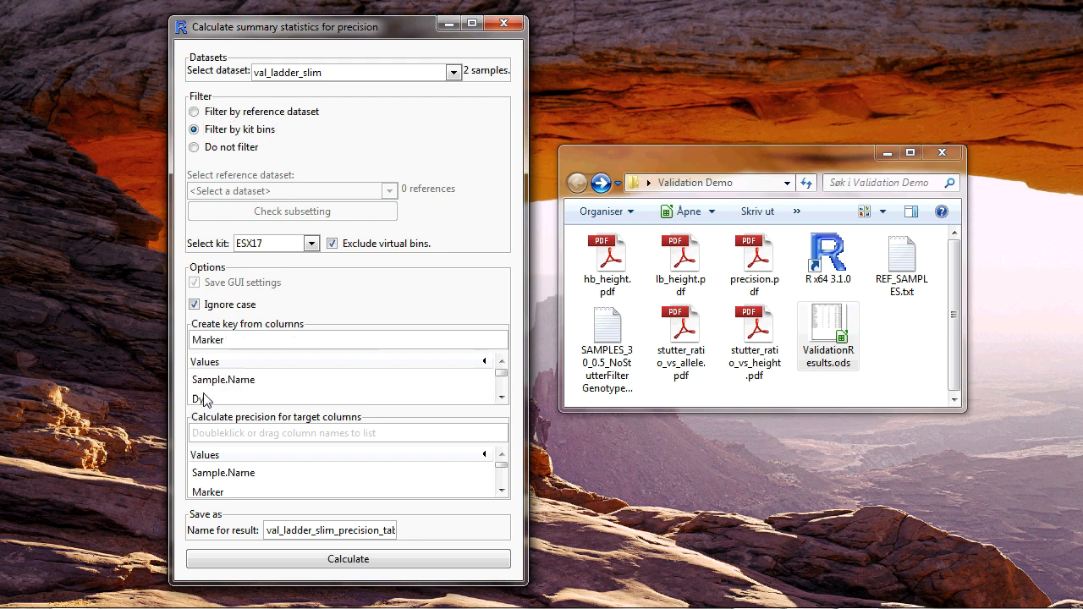
{"action": "left_click", "coordinate": [501, 397]}
{"action": "left_click", "coordinate": [502, 397]}
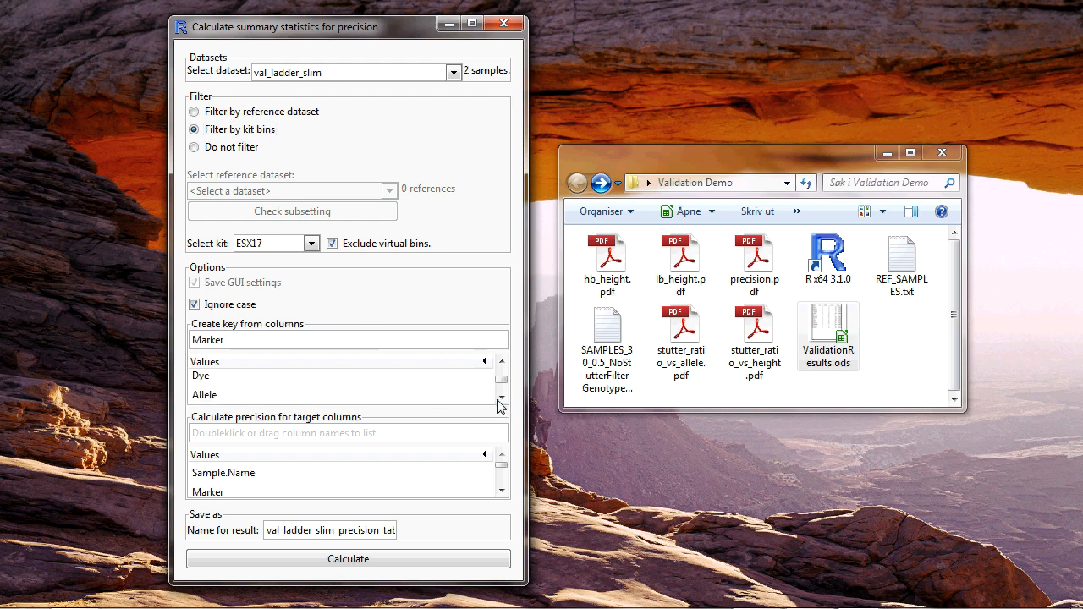
{"action": "double_click", "coordinate": [210, 395]}
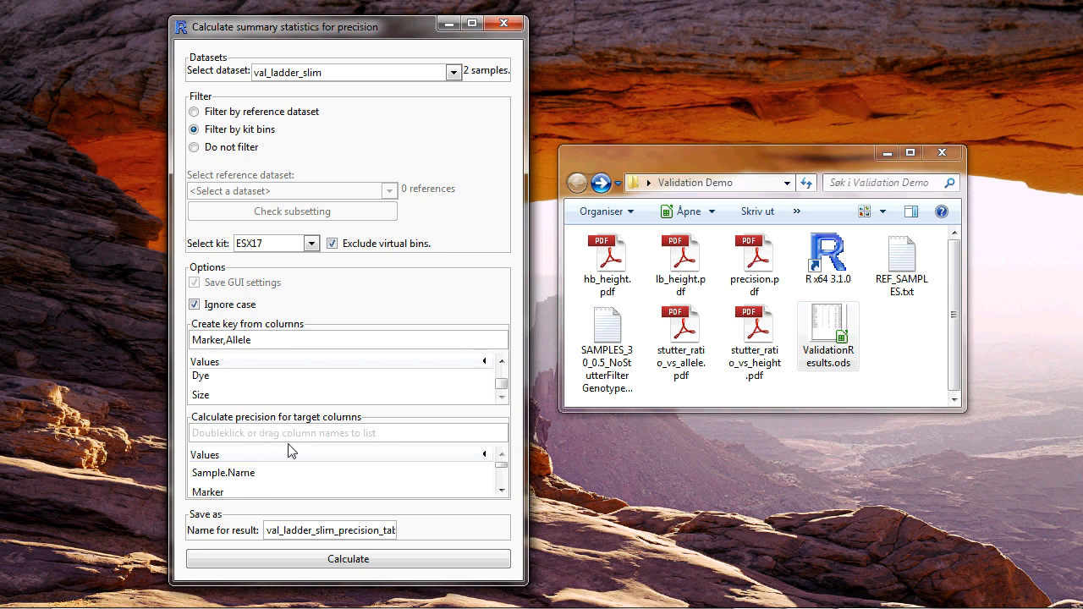
{"action": "left_click", "coordinate": [501, 490]}
{"action": "left_click", "coordinate": [501, 490]}
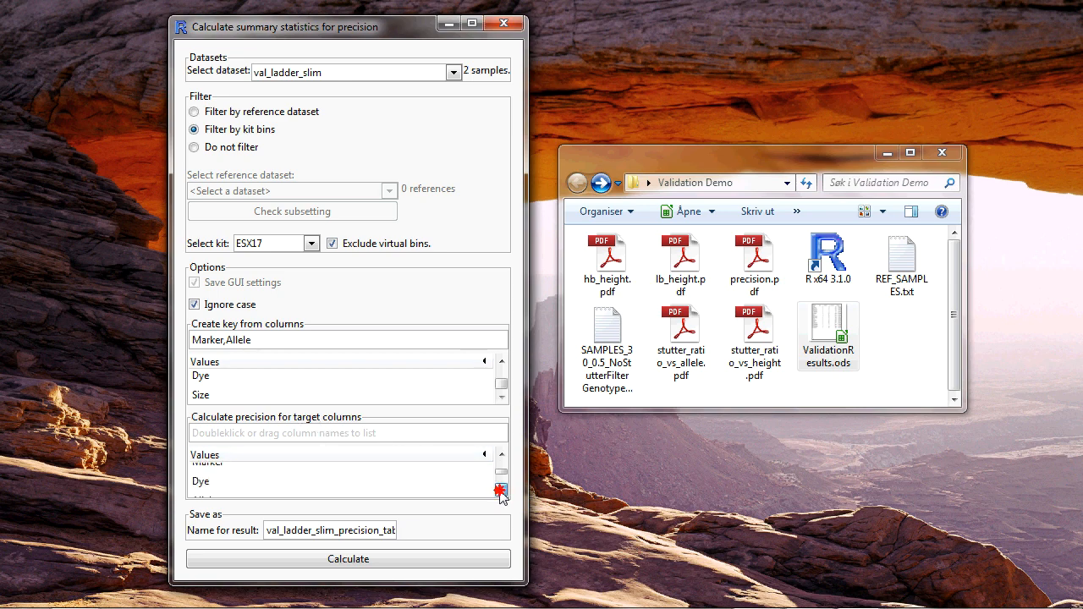
{"action": "left_click", "coordinate": [501, 490]}
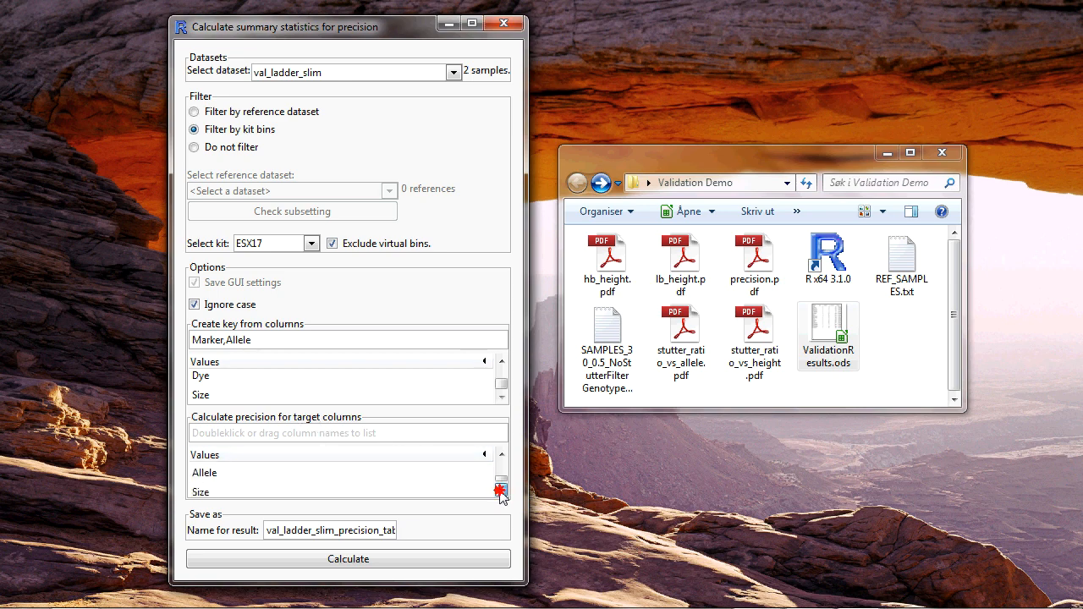
{"action": "double_click", "coordinate": [204, 489]}
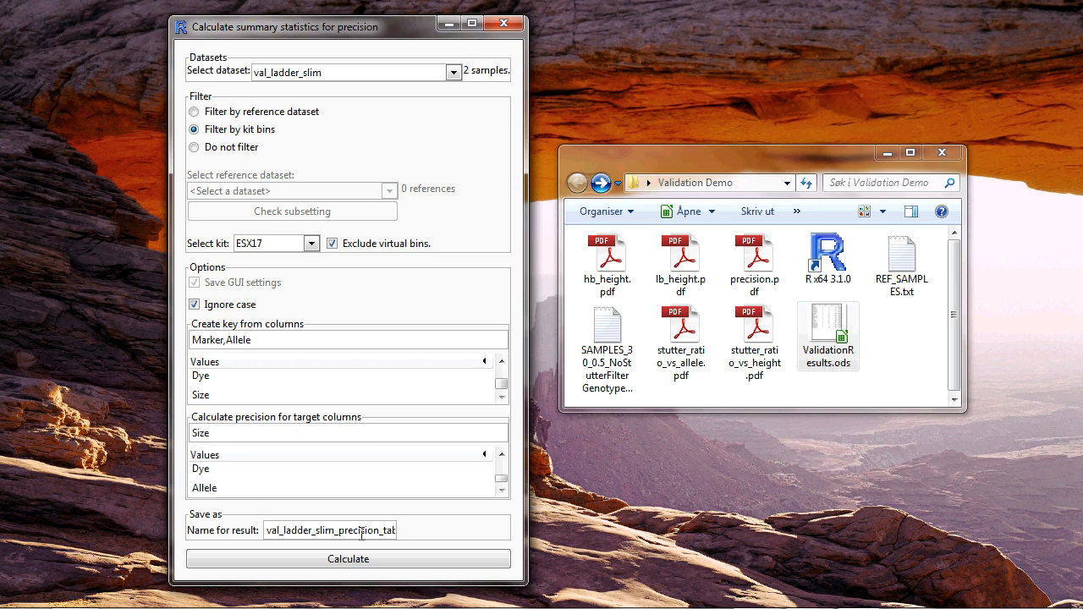
{"action": "left_click", "coordinate": [364, 562]}
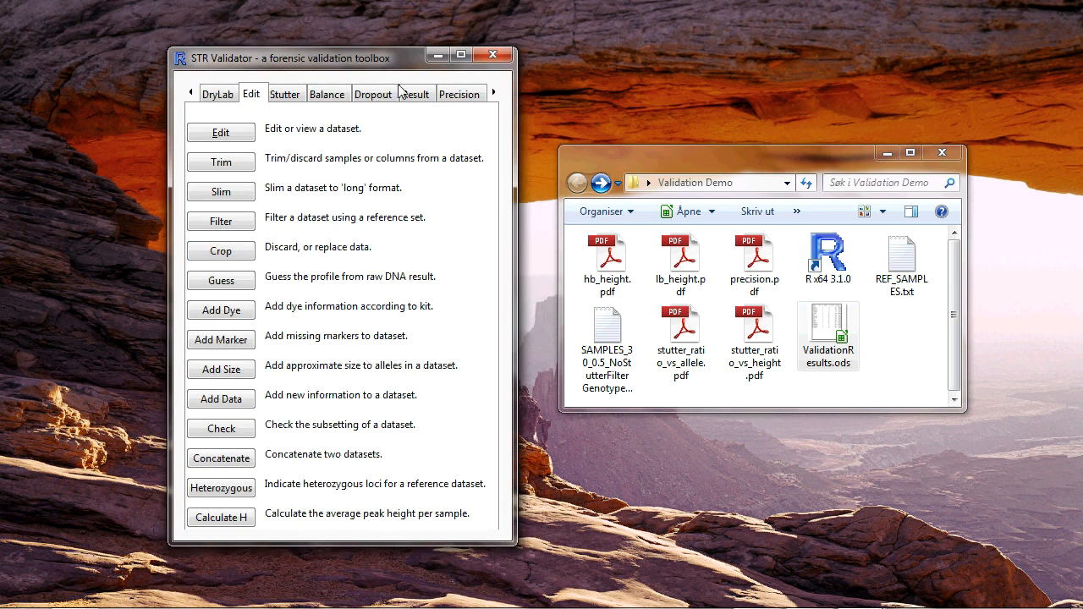
Step: View the val_ladder_slim_precision_table dataset in an enlarged data frame window and close it
{"action": "left_click", "coordinate": [225, 135]}
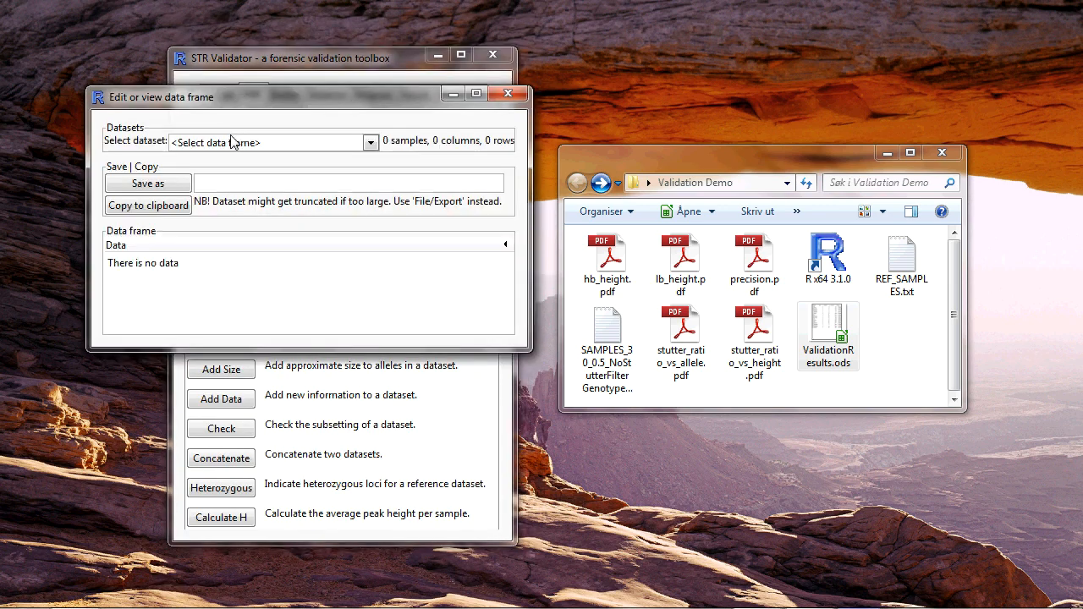
{"action": "left_click", "coordinate": [236, 144]}
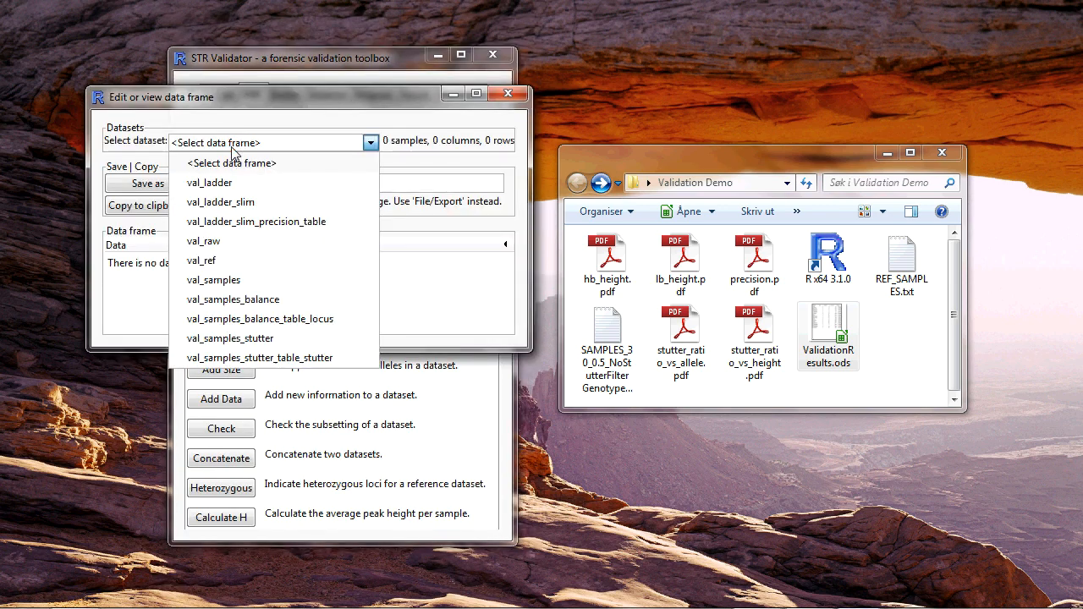
{"action": "left_click", "coordinate": [304, 222]}
{"action": "left_click_drag", "start_coordinate": [564, 351], "coordinate": [596, 588]}
{"action": "left_click_drag", "start_coordinate": [419, 102], "coordinate": [432, 63]}
{"action": "left_click", "coordinate": [563, 54]}
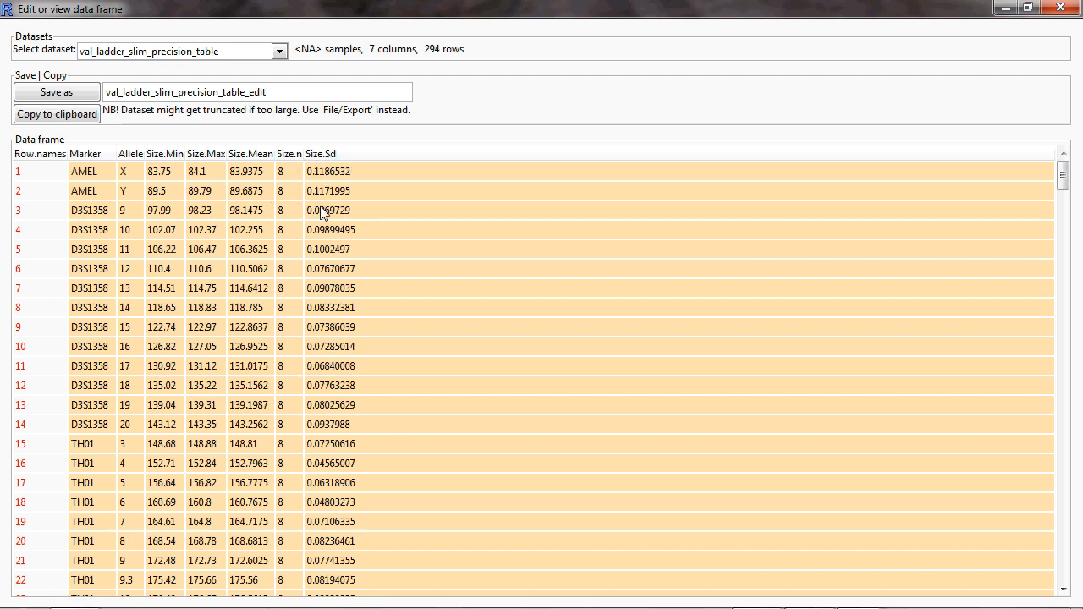
{"action": "left_click", "coordinate": [1060, 9]}
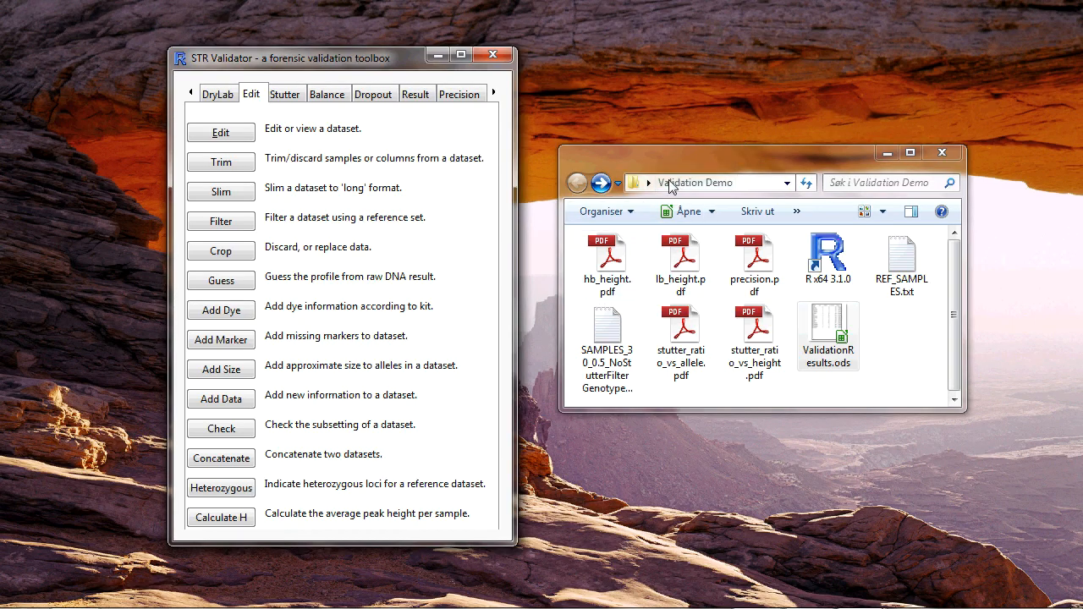
Step: Remove the val_ladder dataset from the project workspace
{"action": "left_click", "coordinate": [221, 95]}
{"action": "left_click", "coordinate": [193, 95]}
{"action": "left_click", "coordinate": [194, 95]}
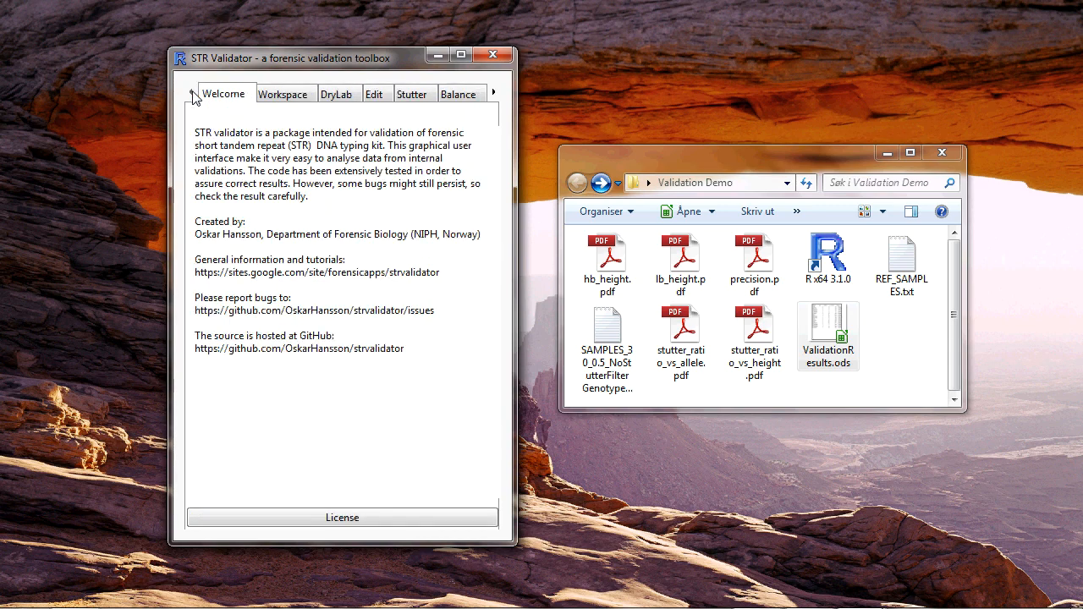
{"action": "left_click", "coordinate": [299, 96]}
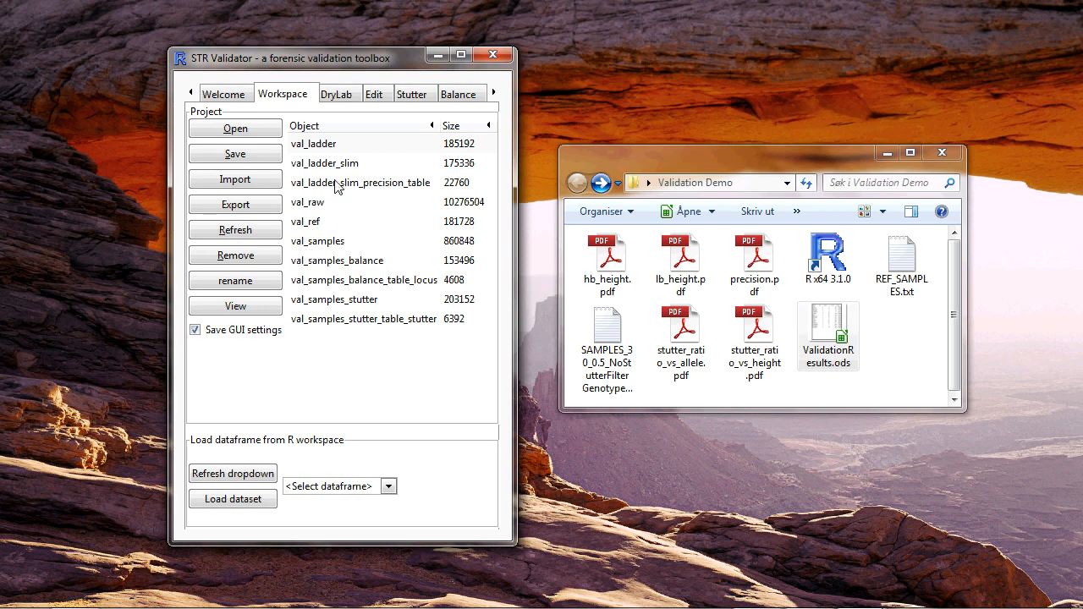
{"action": "left_click", "coordinate": [264, 257]}
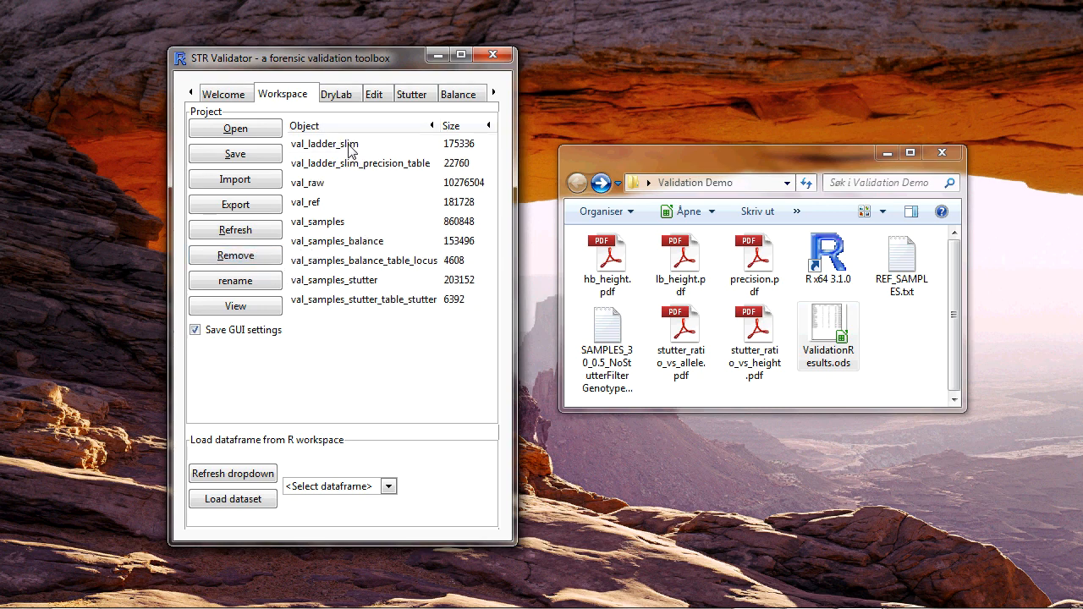
Step: Rename the val_ladder_slim dataset as val_ladder and remove val_raw from the project workspace
{"action": "left_click", "coordinate": [258, 286]}
{"action": "left_click_drag", "start_coordinate": [314, 265], "coordinate": [322, 282]}
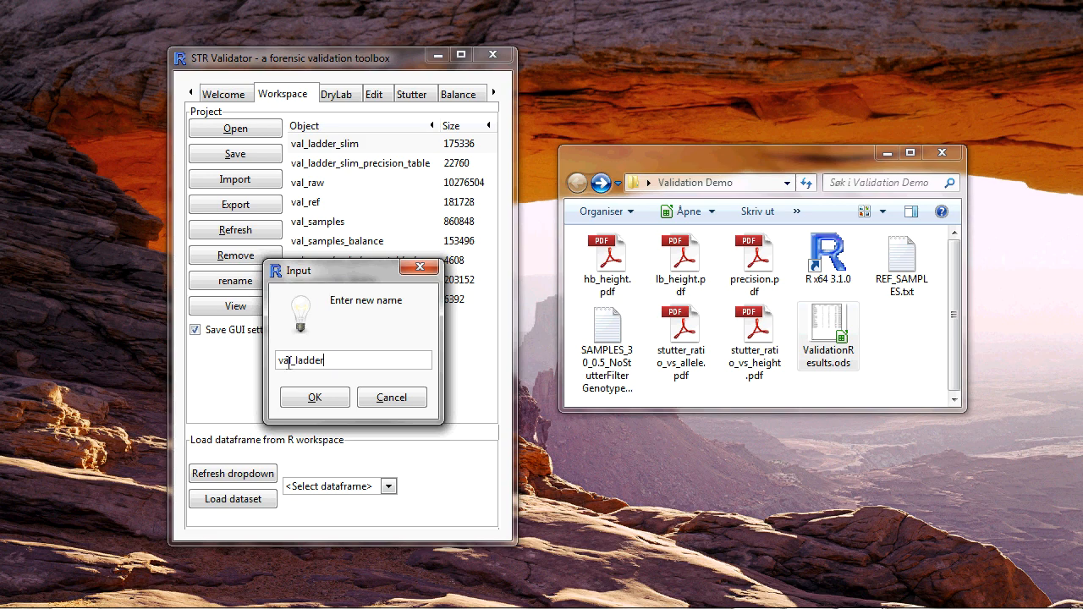
{"action": "left_click", "coordinate": [315, 398]}
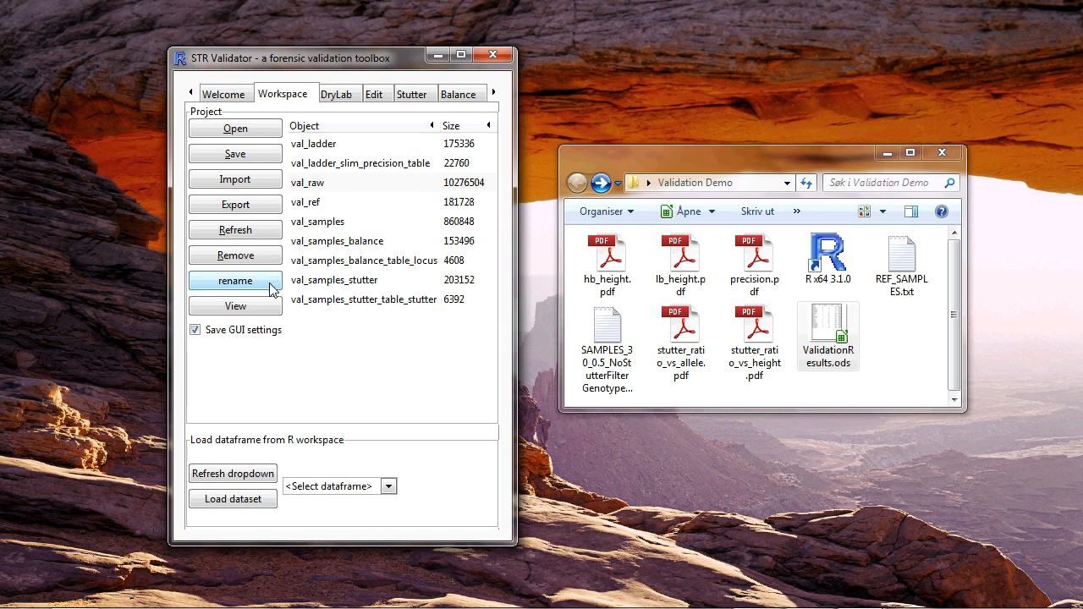
{"action": "left_click", "coordinate": [259, 252]}
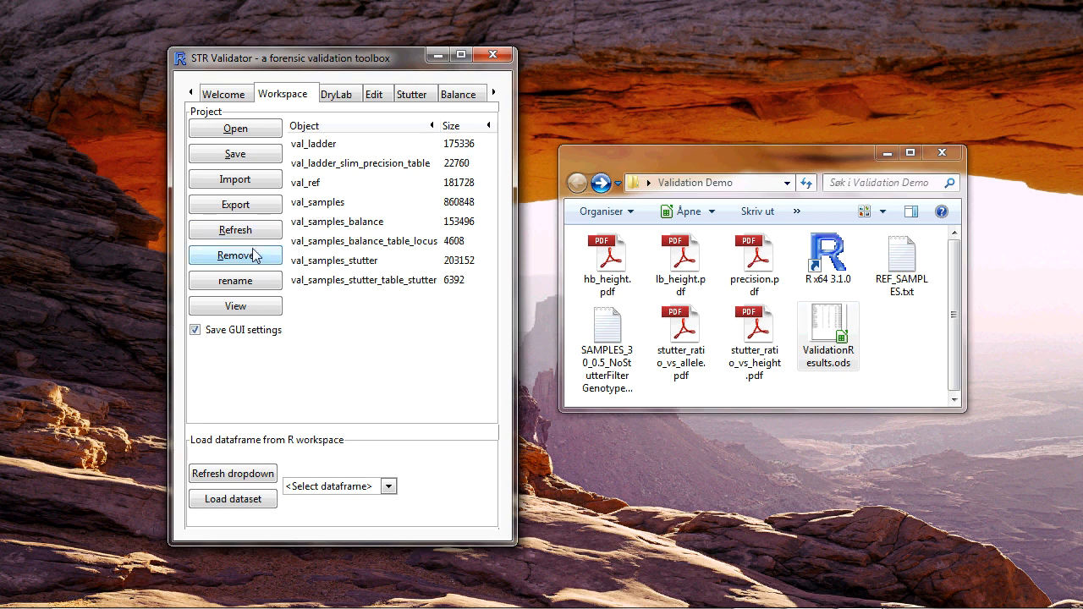
Step: Save the project in the Validation Demo folder under the name validation_project
{"action": "left_click", "coordinate": [254, 156]}
{"action": "left_click", "coordinate": [436, 57]}
{"action": "left_click_drag", "start_coordinate": [437, 58], "coordinate": [406, 15]}
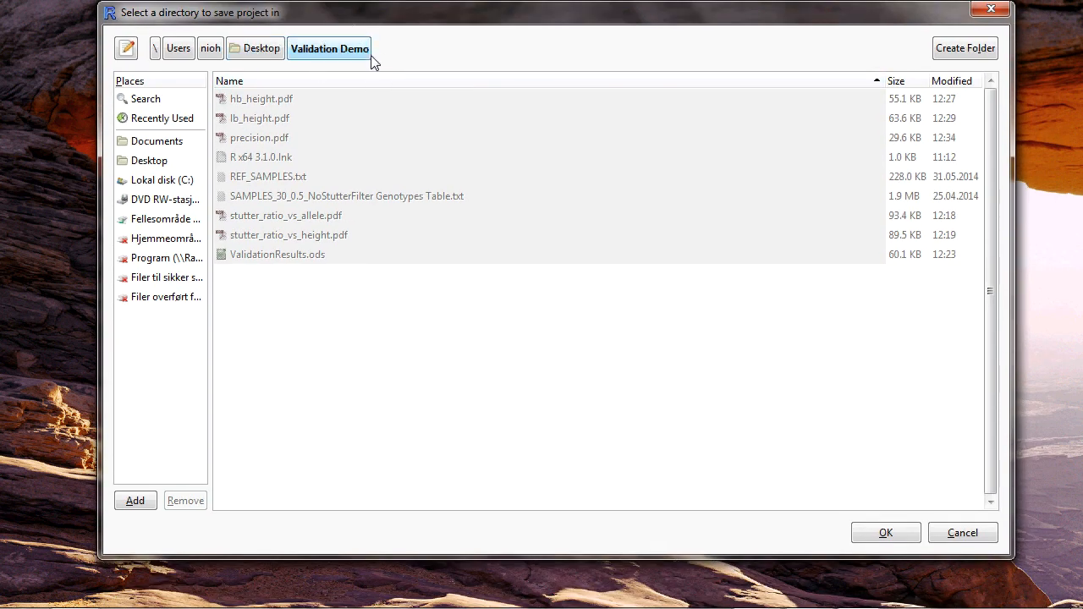
{"action": "left_click", "coordinate": [886, 532]}
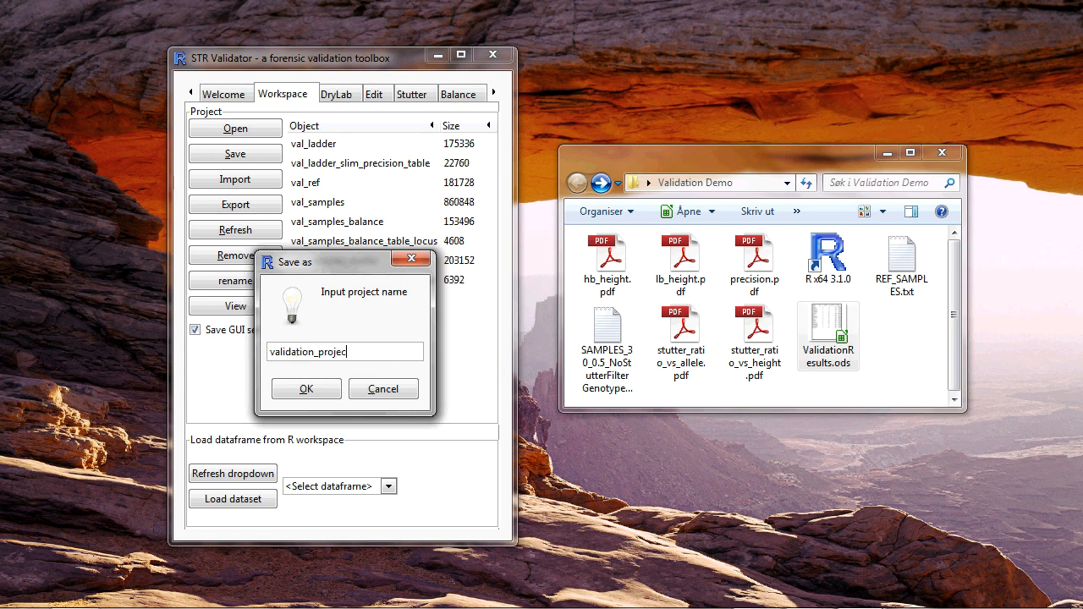
{"action": "left_click", "coordinate": [329, 387]}
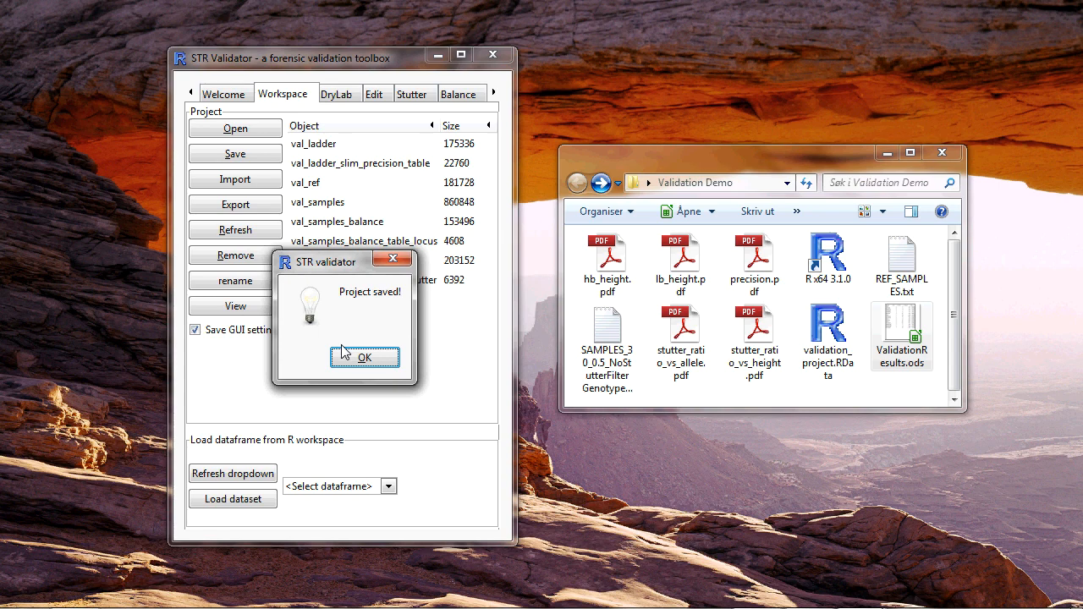
{"action": "left_click", "coordinate": [375, 357]}
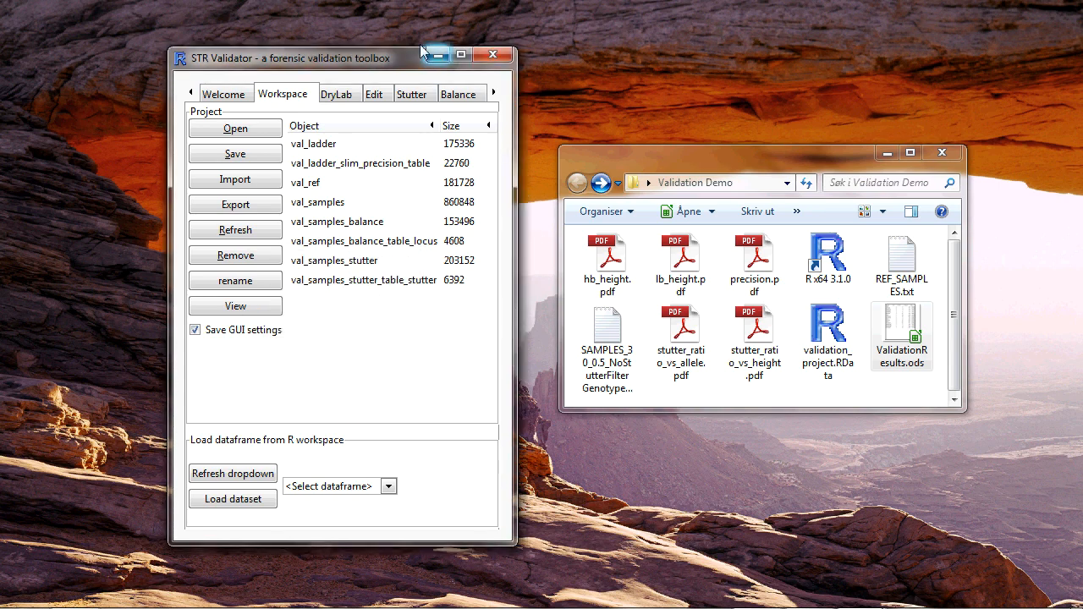
Step: Close STR Validator and quit the R session
{"action": "left_click", "coordinate": [497, 56]}
{"action": "left_click", "coordinate": [854, 594]}
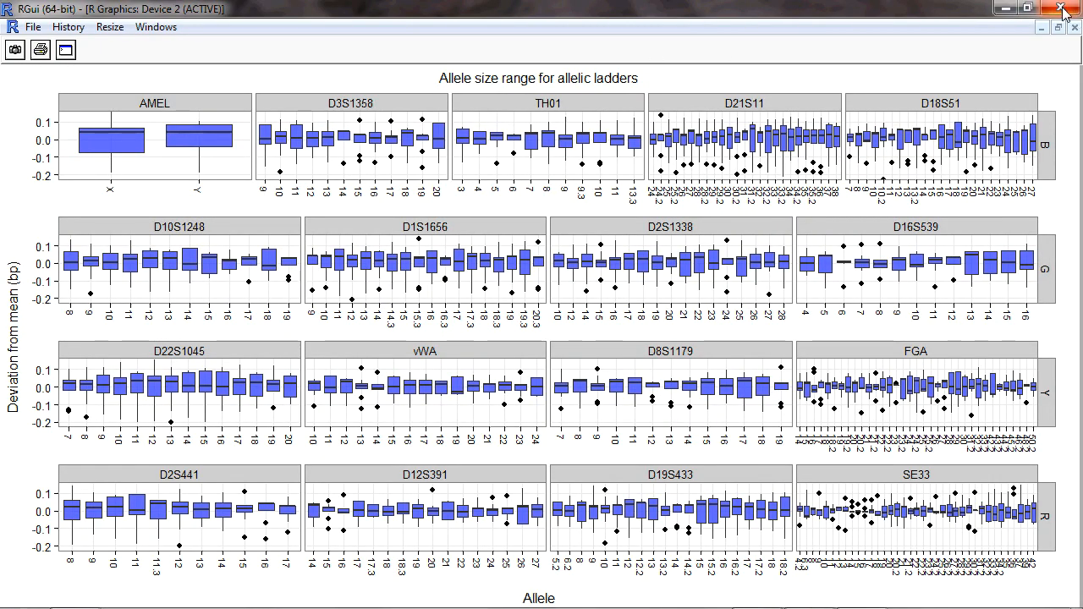
{"action": "left_click", "coordinate": [1064, 9]}
{"action": "left_click", "coordinate": [558, 370]}
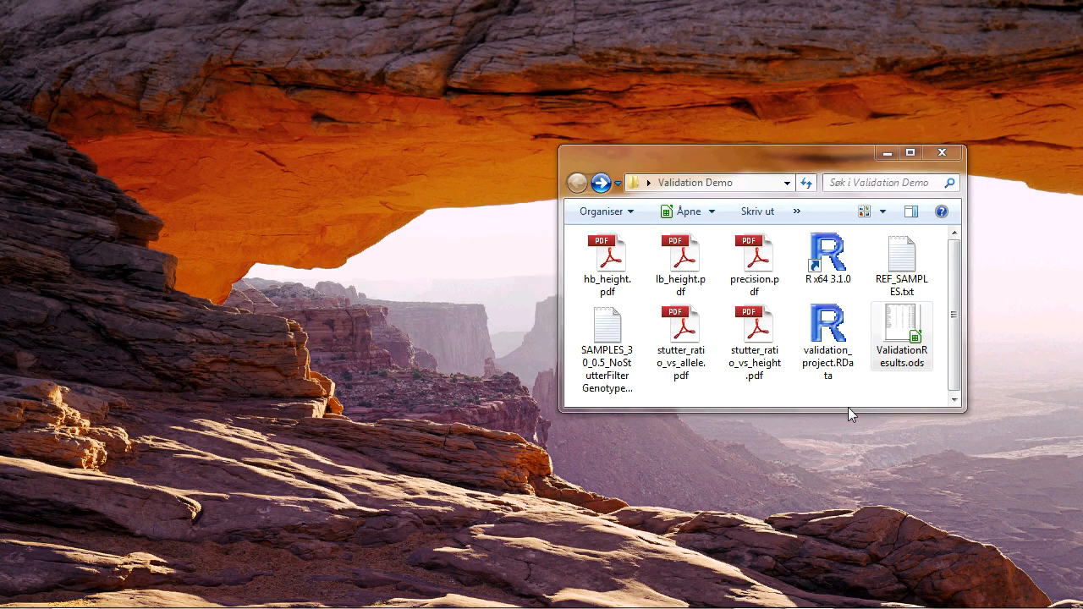
Step: Open the saved precision.pdf plot from the Validation Demo folder in Adobe Reader
{"action": "left_click_drag", "start_coordinate": [772, 164], "coordinate": [590, 82]}
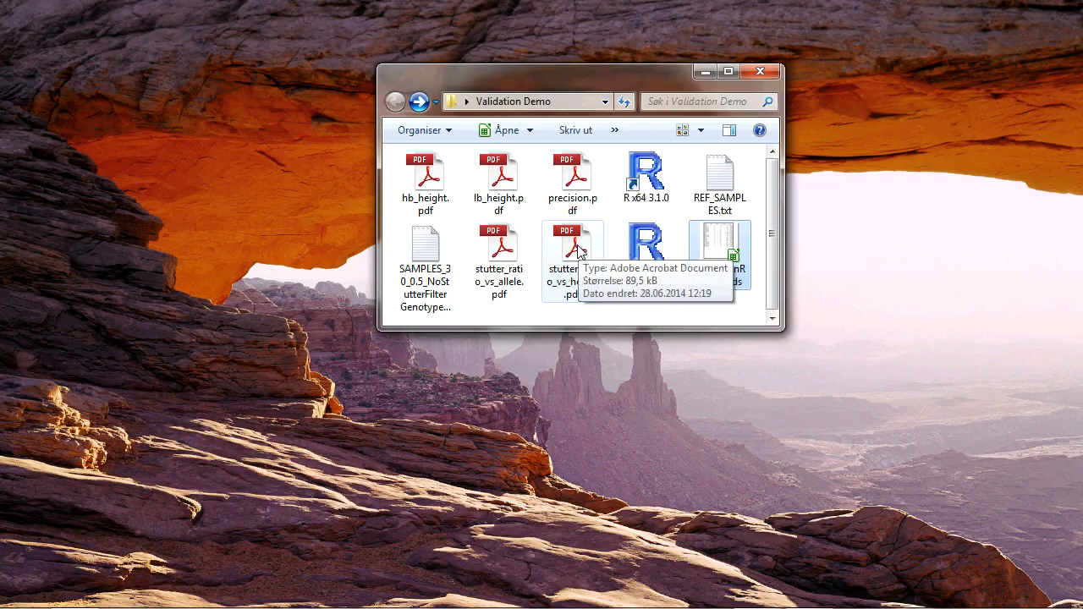
{"action": "double_click", "coordinate": [572, 174]}
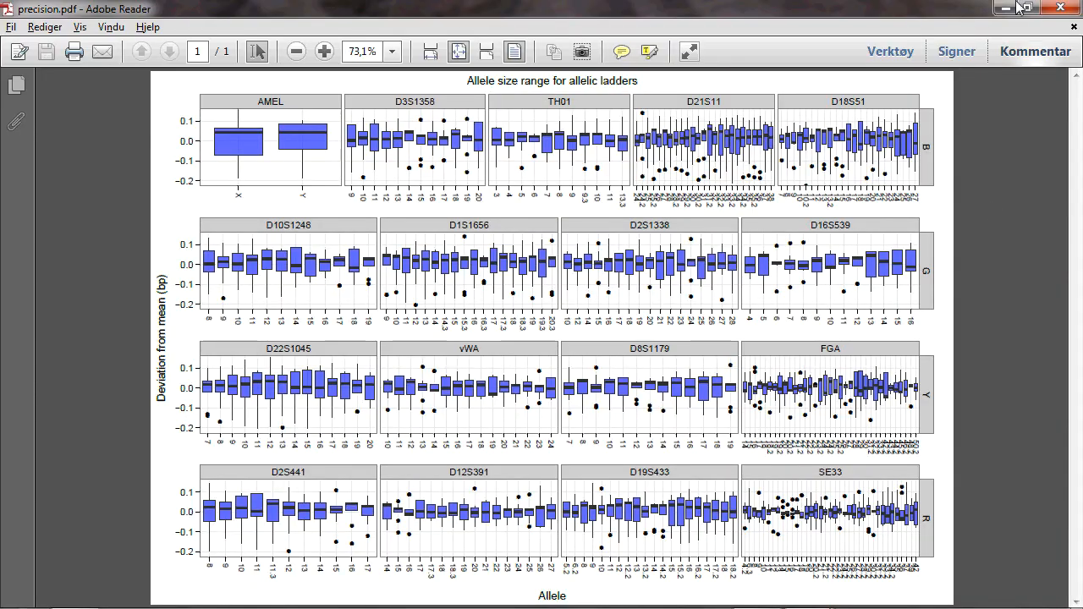
Step: Close the precision plot, and view the saved lb_height.pdf plot from the Validation Demo folder before closing it
{"action": "left_click", "coordinate": [1059, 8]}
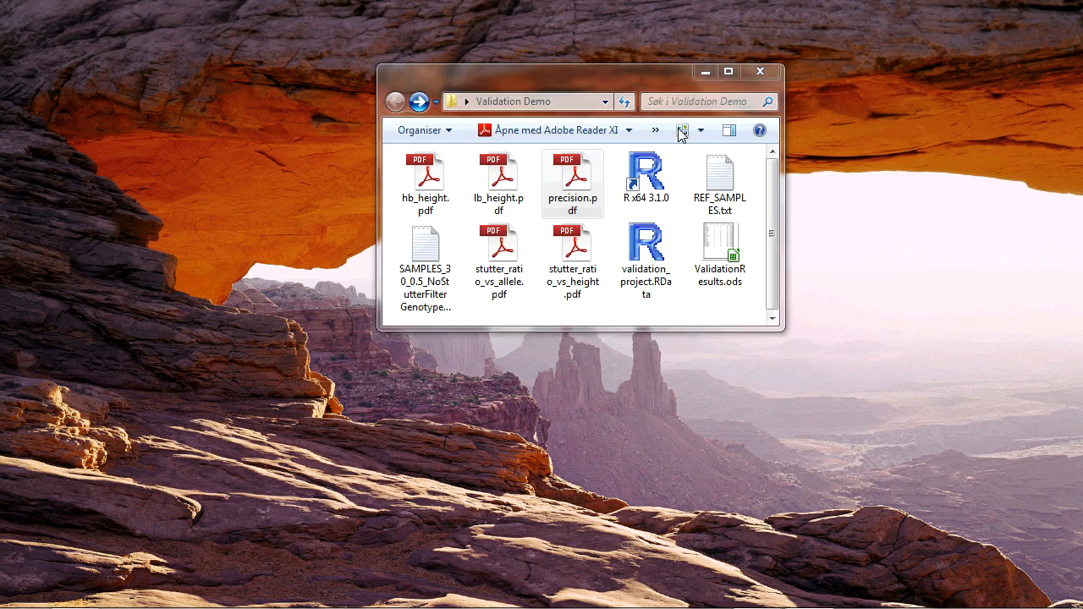
{"action": "double_click", "coordinate": [503, 174]}
{"action": "left_click", "coordinate": [1058, 12]}
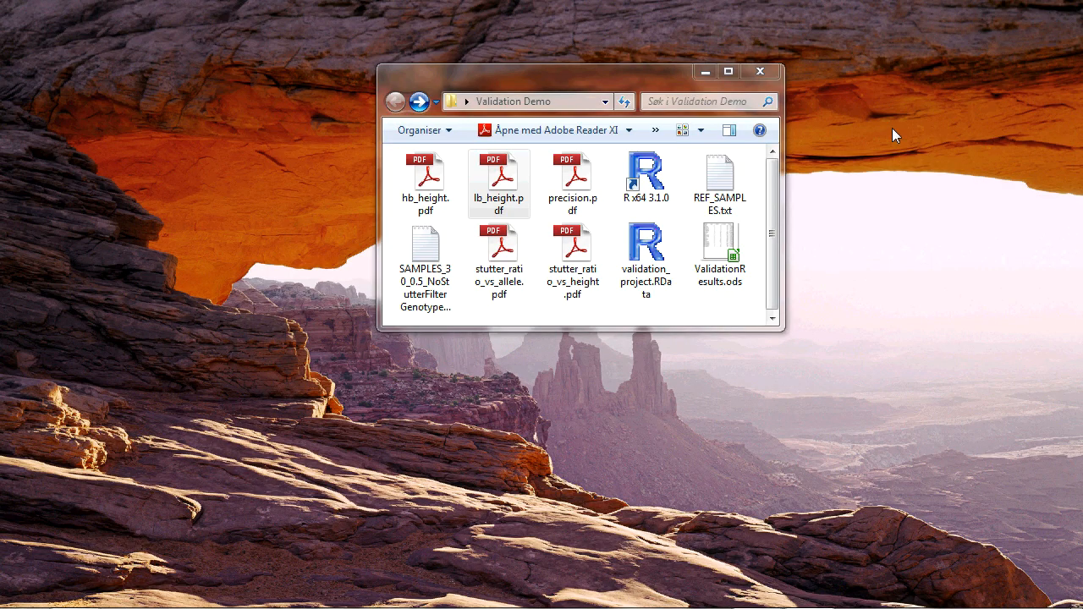
Step: View the stutter results table in ValidationResults.ods, close it, and select the validation_project.RData file in the Validation Demo folder
{"action": "left_click", "coordinate": [722, 248]}
{"action": "double_click", "coordinate": [699, 242]}
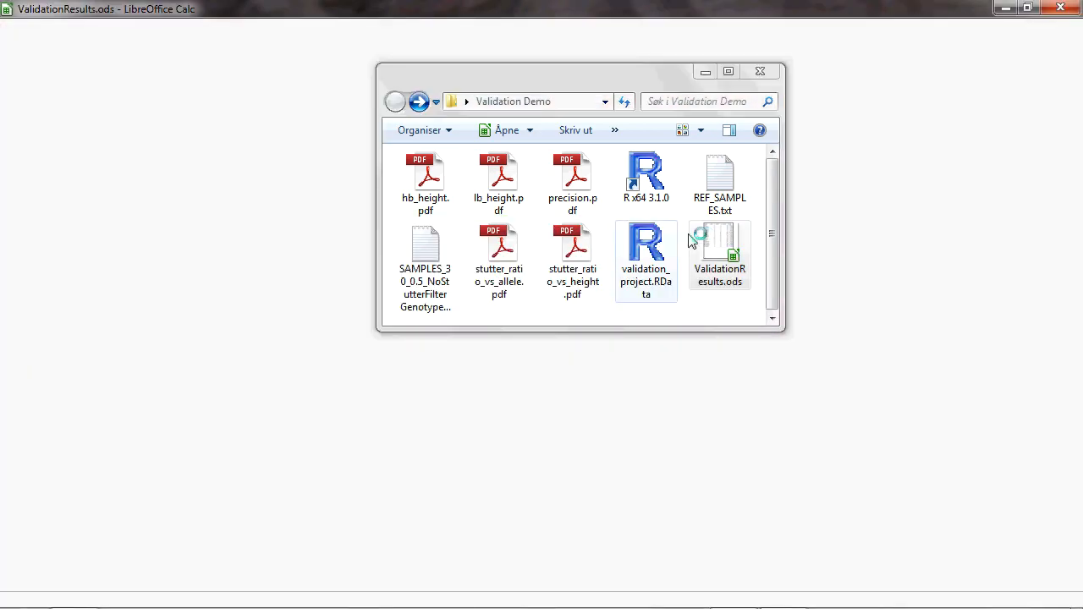
{"action": "left_click", "coordinate": [212, 14]}
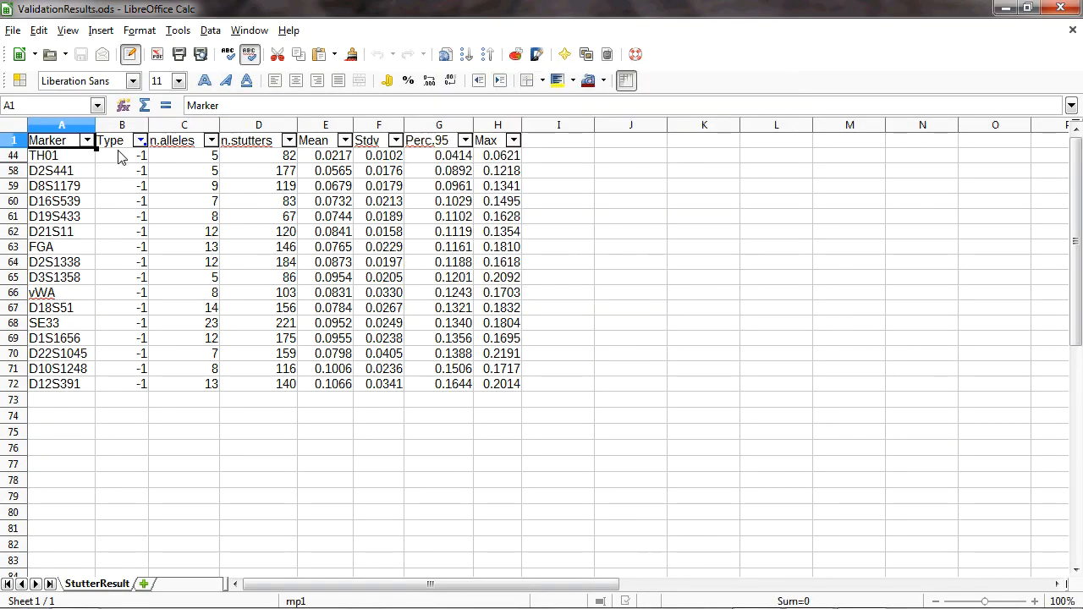
{"action": "left_click", "coordinate": [1061, 8]}
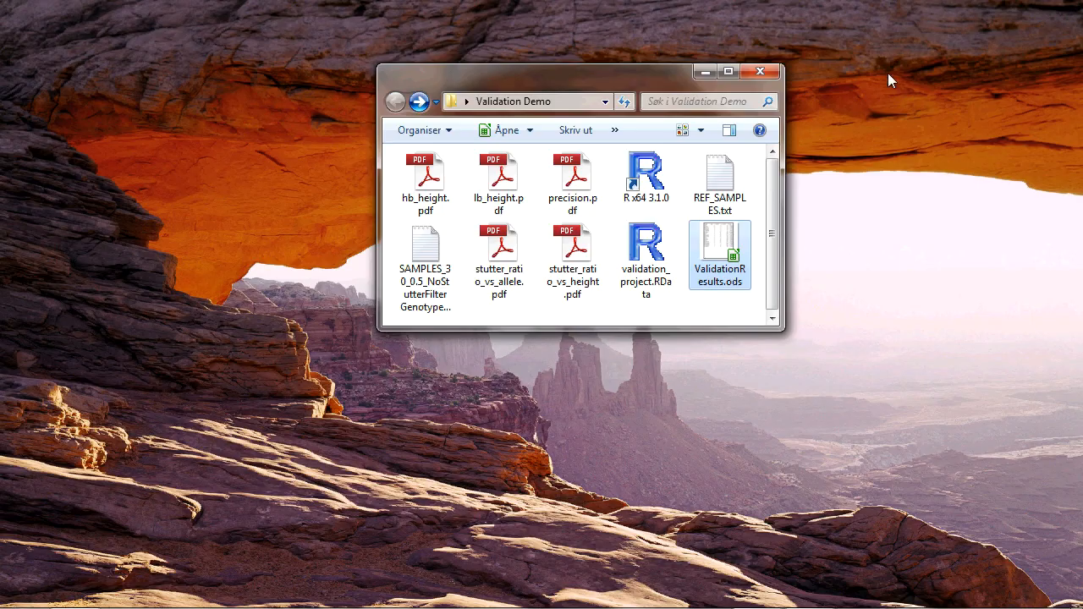
{"action": "left_click", "coordinate": [653, 254]}
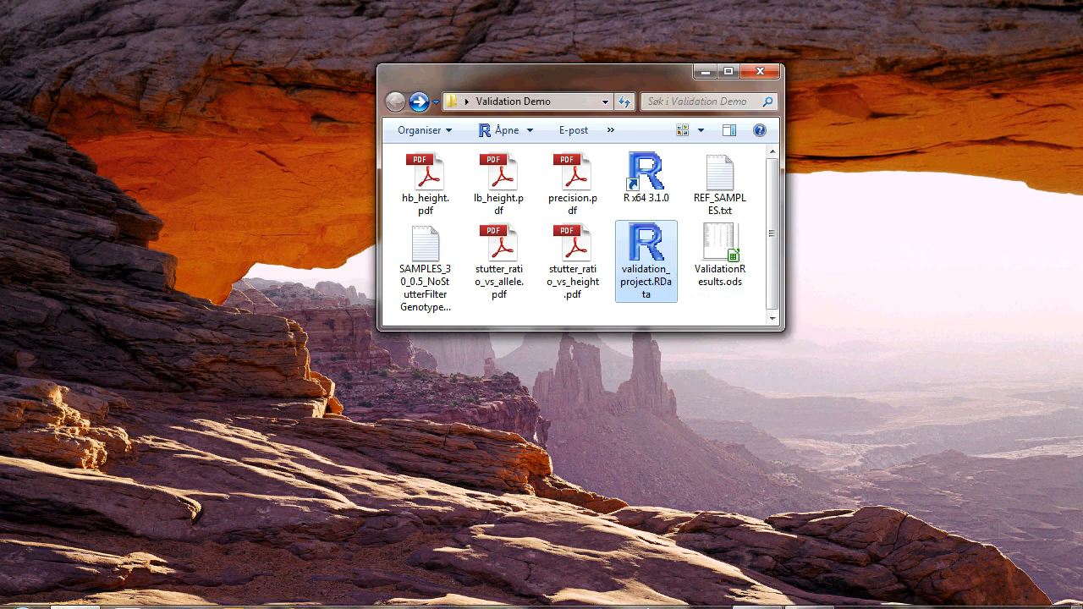
Step: Switch to the Demo1.pdf presentation in Adobe Reader and go to the "Software used in demo" page
{"action": "mouse_move", "coordinate": [457, 603]}
{"action": "left_click", "coordinate": [810, 598]}
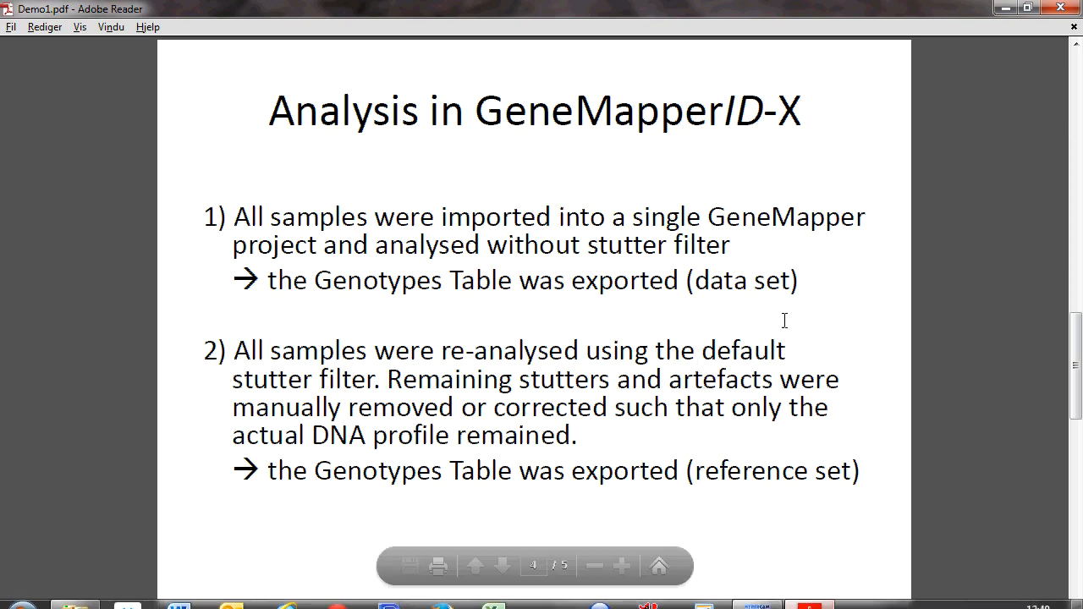
{"action": "scroll", "coordinate": [814, 312], "scroll_direction": "down", "scroll_amount": 1}
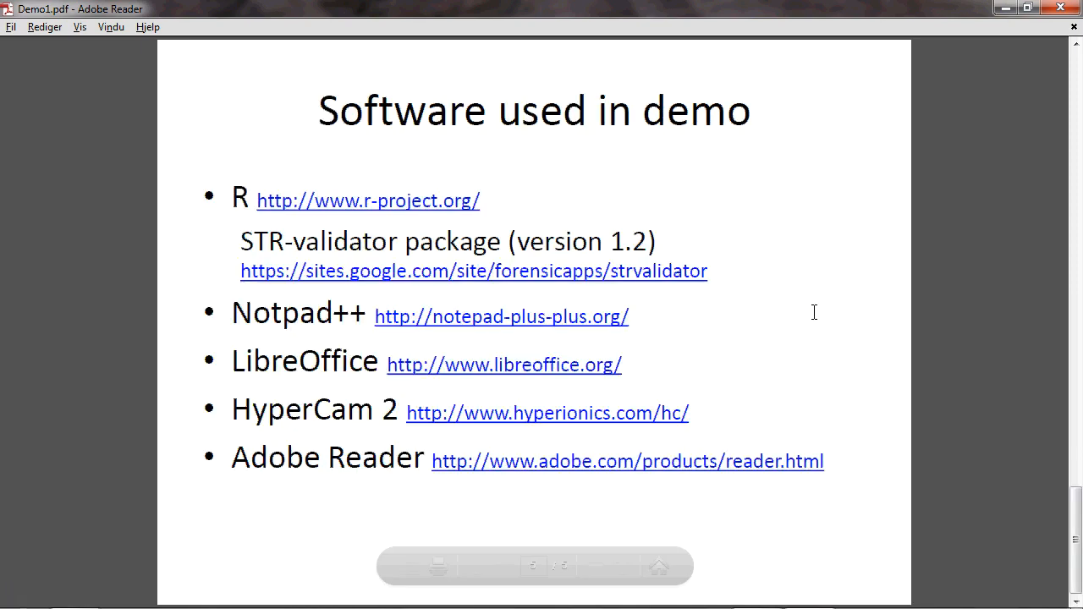